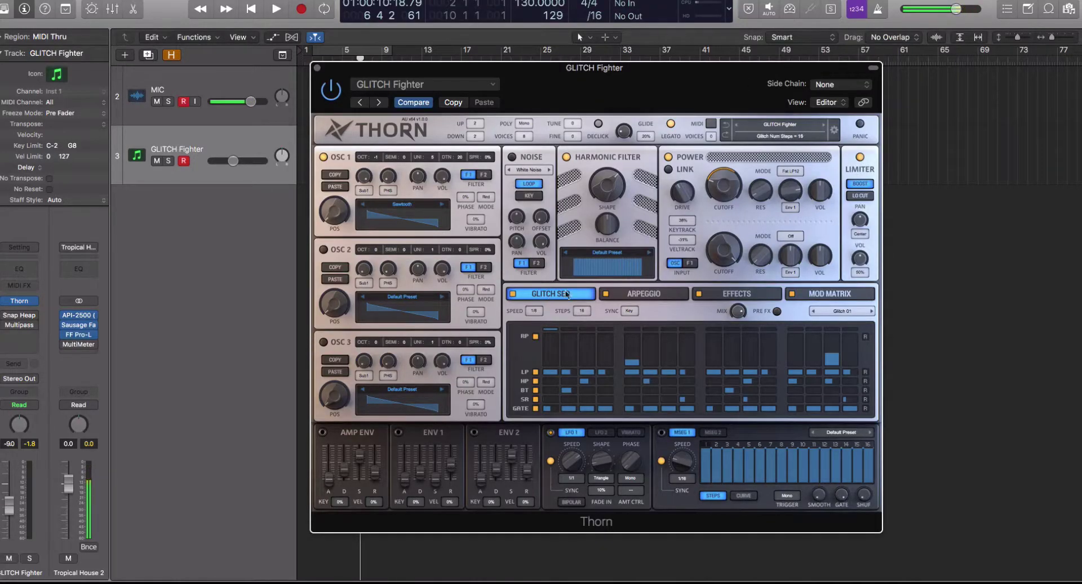
Load the BASS Snake preset from the Bass category
left_click(631, 293)
left_click(569, 293)
left_click(788, 128)
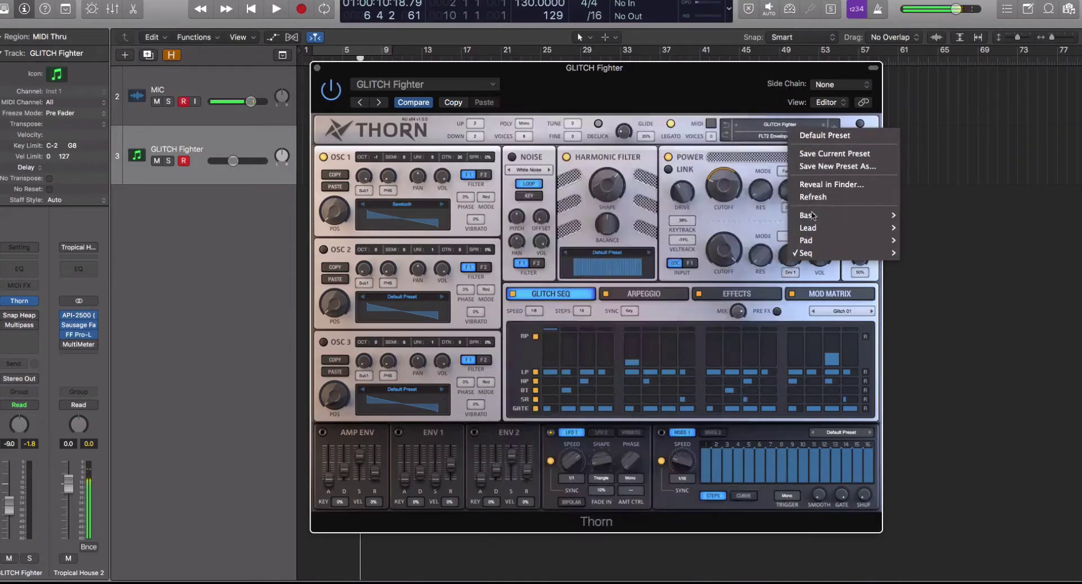
left_click(731, 170)
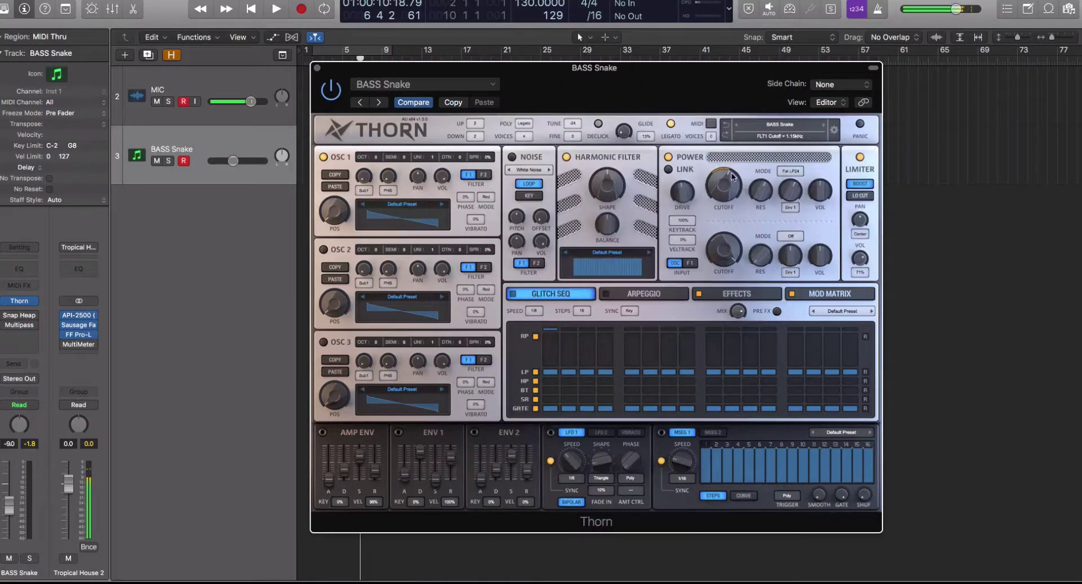
Load the GLITCH Poizone preset from the Seq category and switch off its arpeggiator
left_click(778, 129)
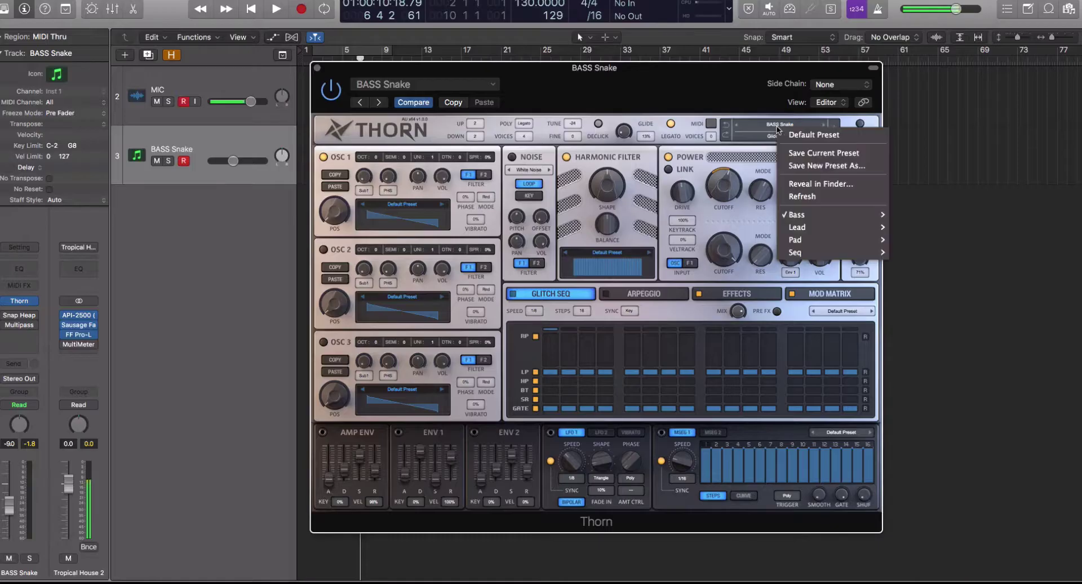
mouse_move(827, 247)
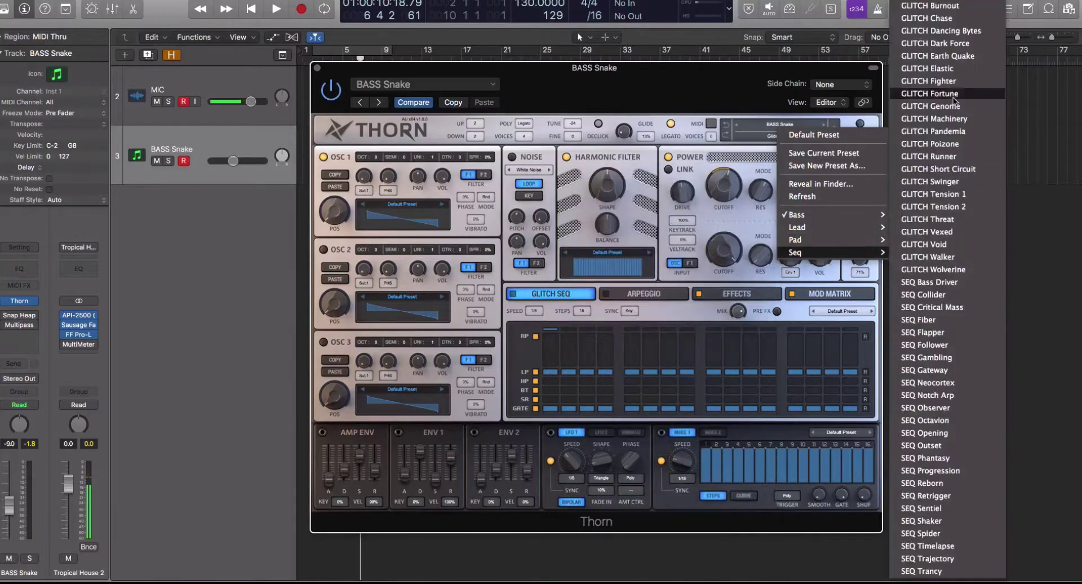
left_click(962, 145)
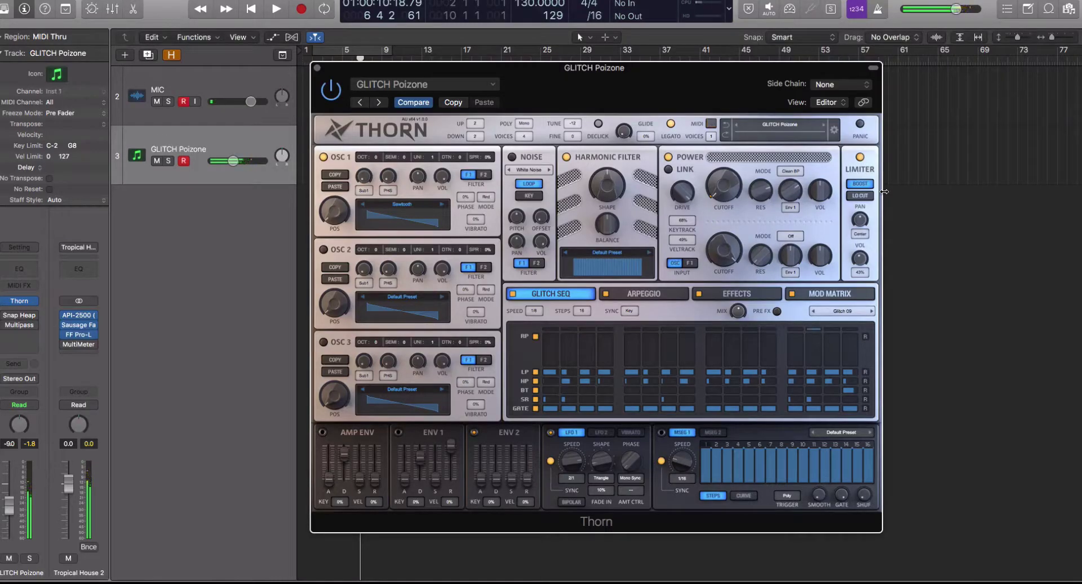
left_click(605, 294)
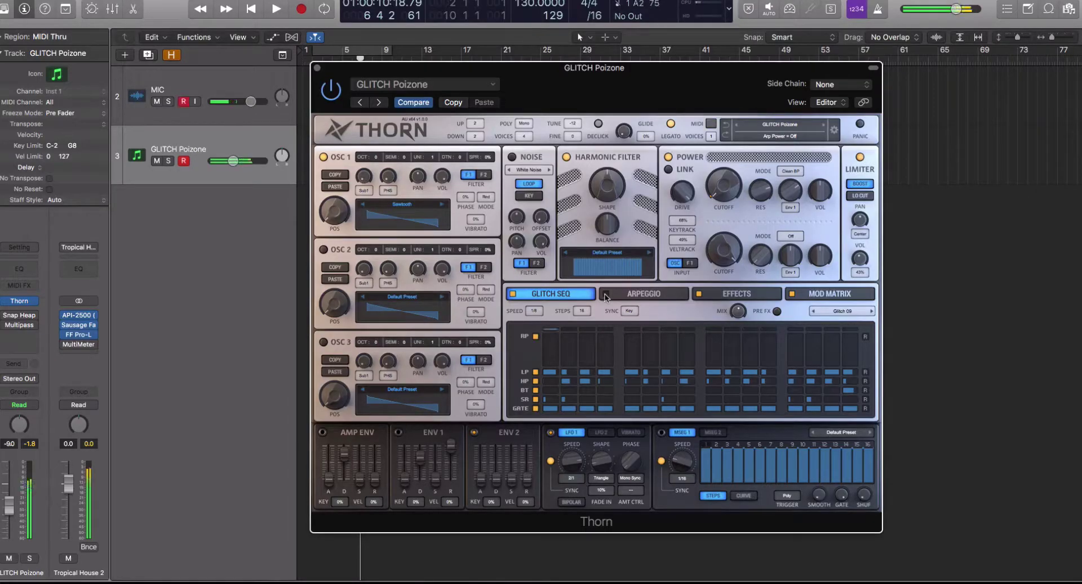
Advance to the GLITCH Runner preset and switch off its arpeggiator
left_click(823, 126)
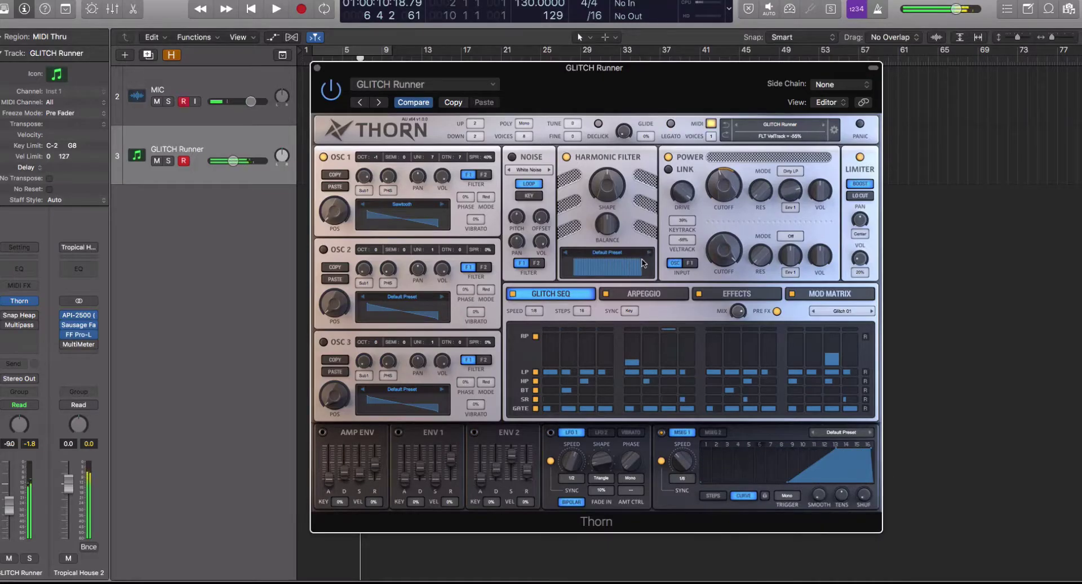
left_click(607, 294)
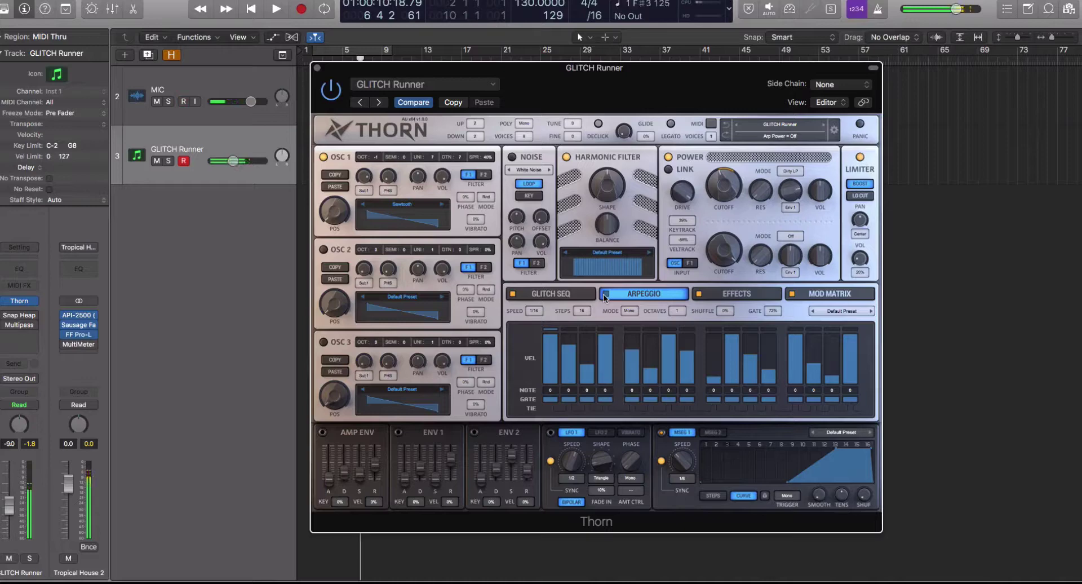
Set the voice mode to Poly and raise oscillator 1 by one octave
left_click(529, 124)
left_click(548, 151)
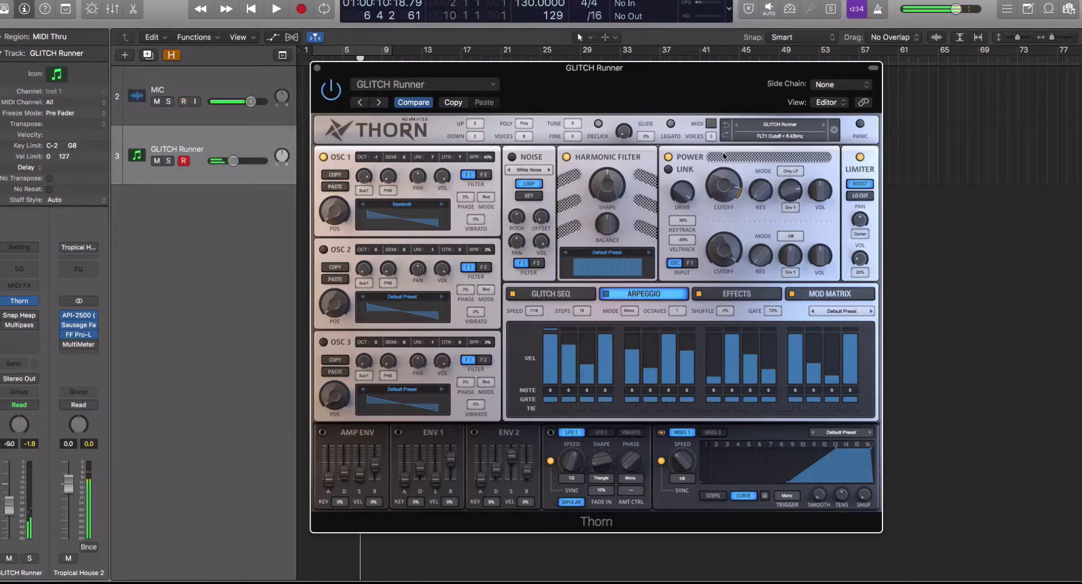
left_click_drag(376, 157, 377, 145)
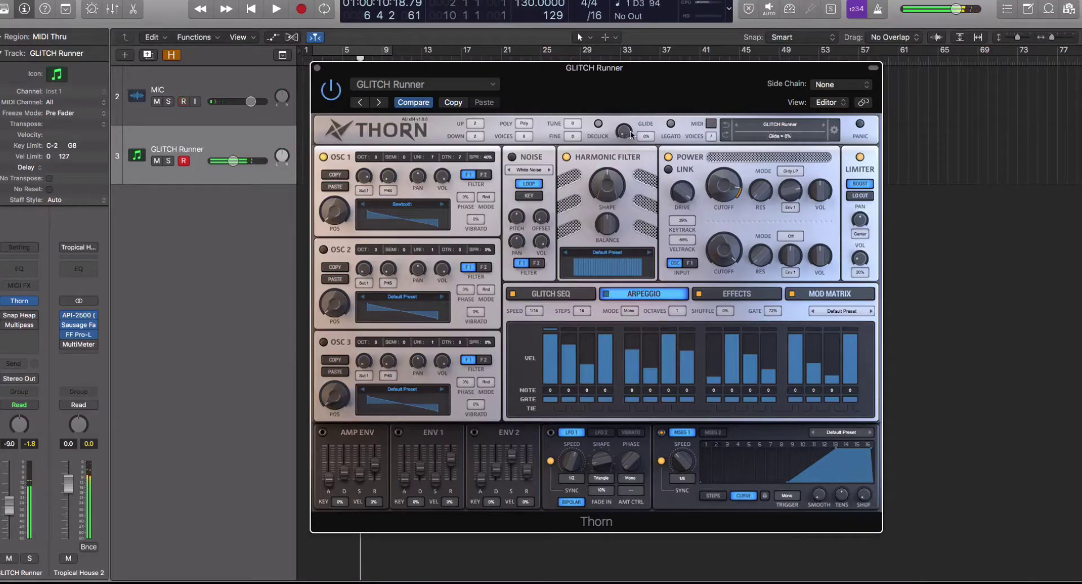
Examine the glitch sequencer's Pre FX option and the patch's delay, reverb and EQ effects
left_click(570, 298)
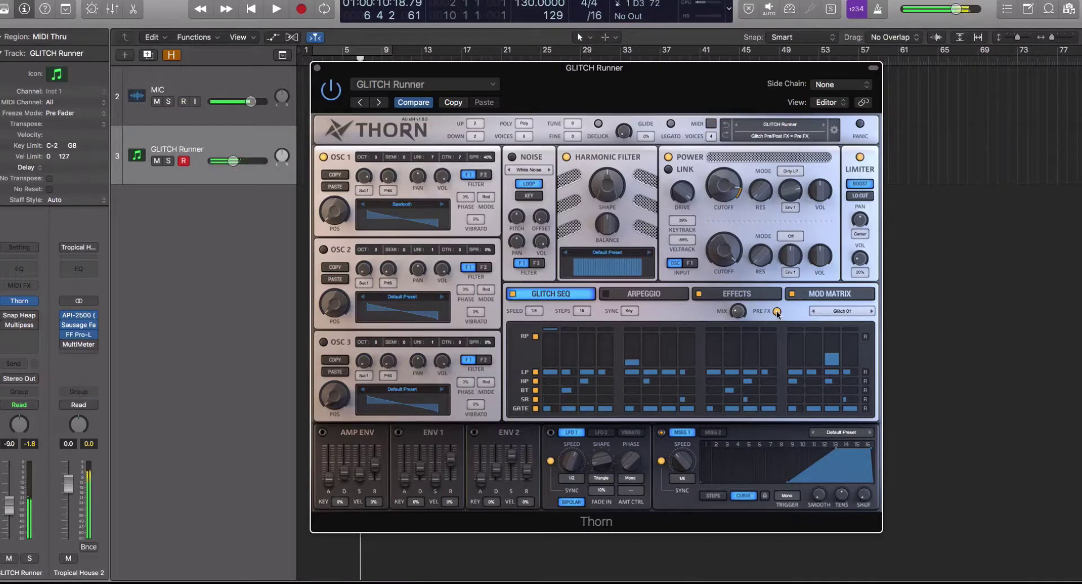
left_click(711, 294)
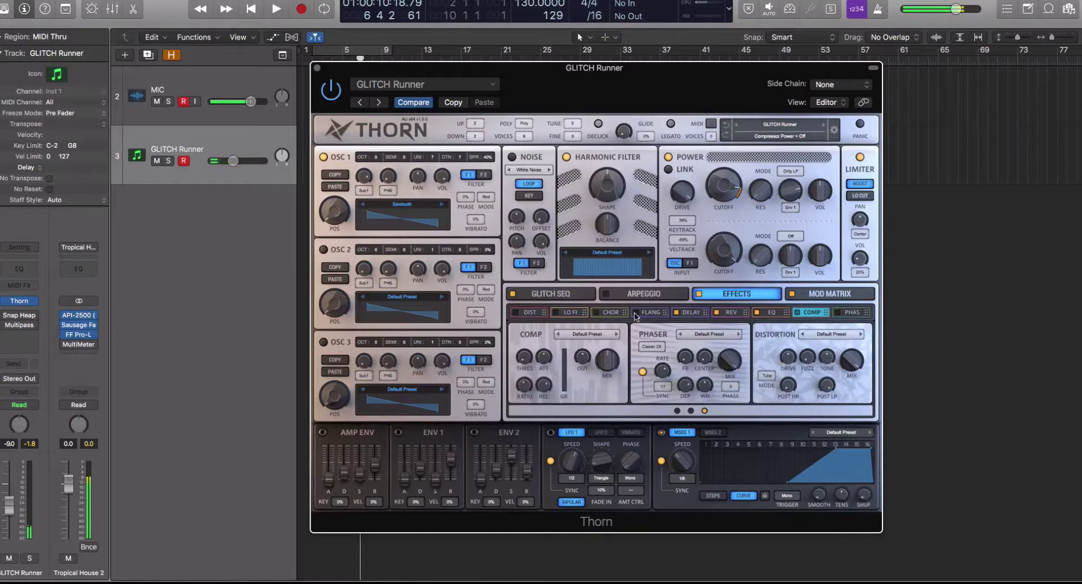
left_click(689, 314)
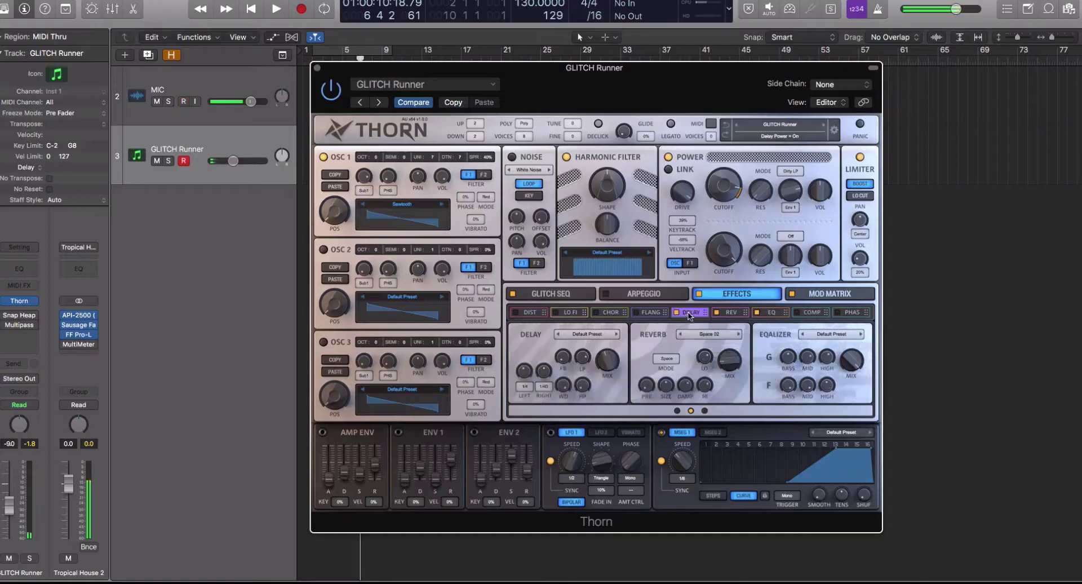
Lower the glitch sequencer's mix to 22% and set its speed to 1/16
left_click(540, 294)
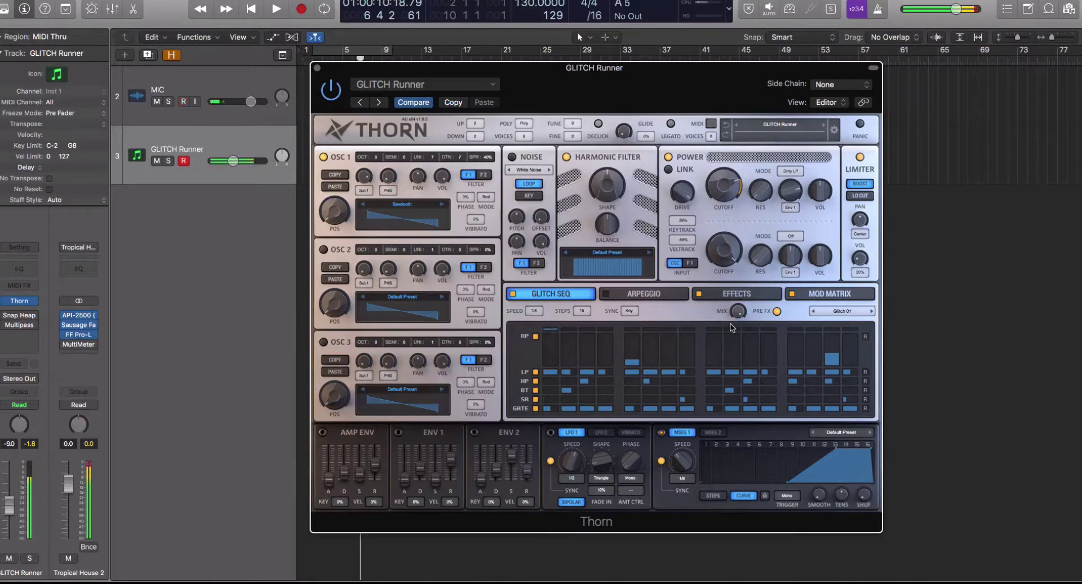
mouse_move(737, 311)
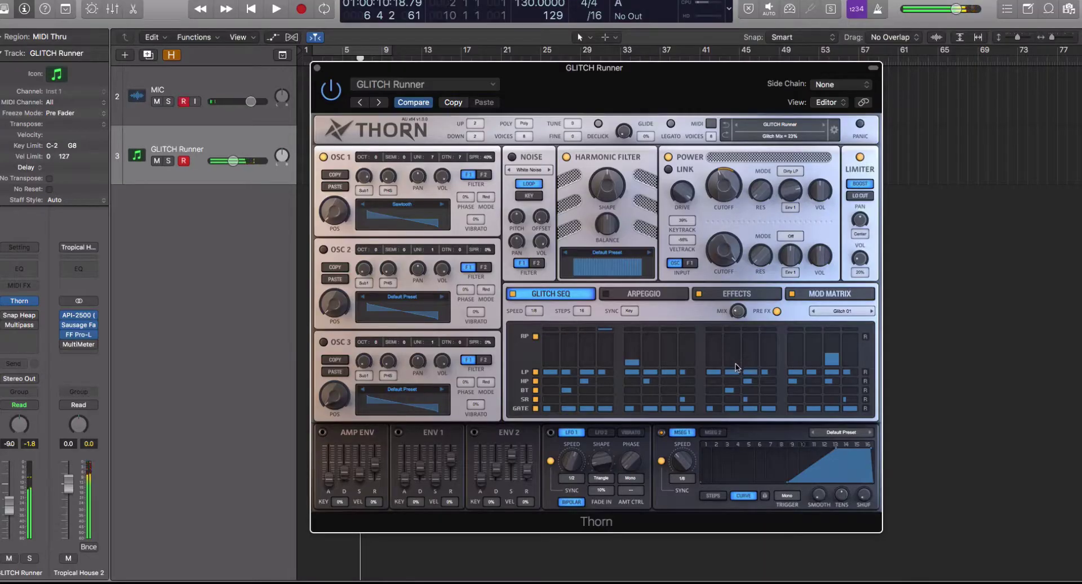
left_click(534, 310)
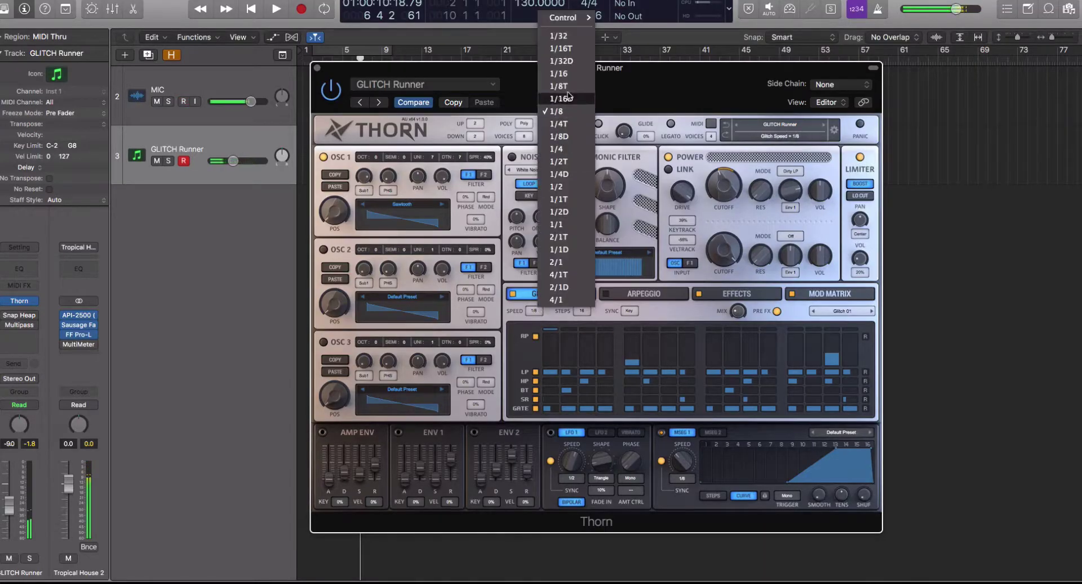
left_click(568, 73)
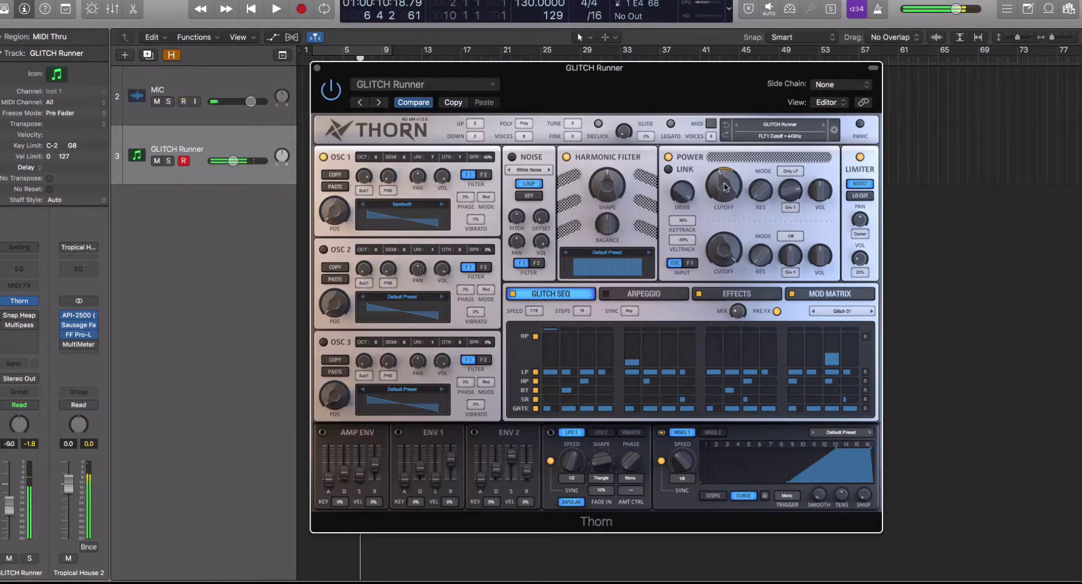
Raise the amp envelope's sustain and set the glitch sequencer's speed to 1/8
left_click_drag(361, 476, 360, 448)
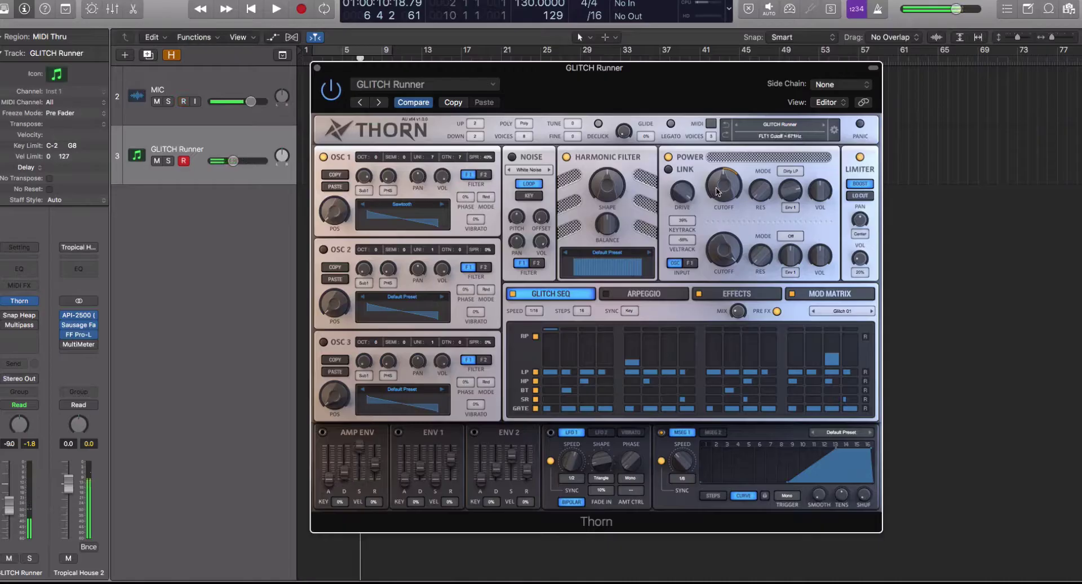
left_click(533, 310)
left_click(564, 112)
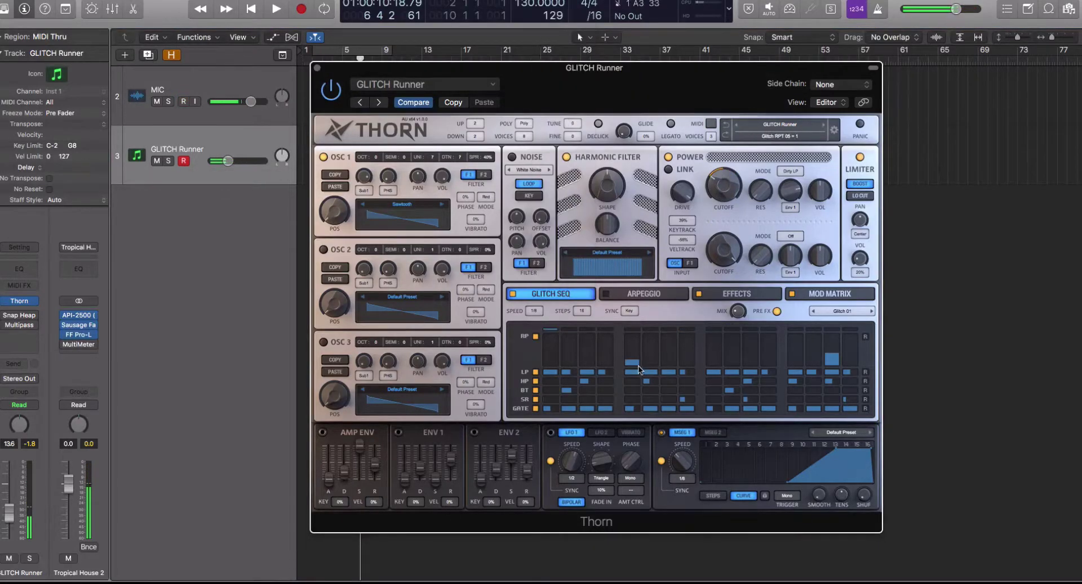
Raise the cutoff of filter 1 and toggle the glitch sequencer's HP and SR lanes
left_click_drag(724, 184, 732, 152)
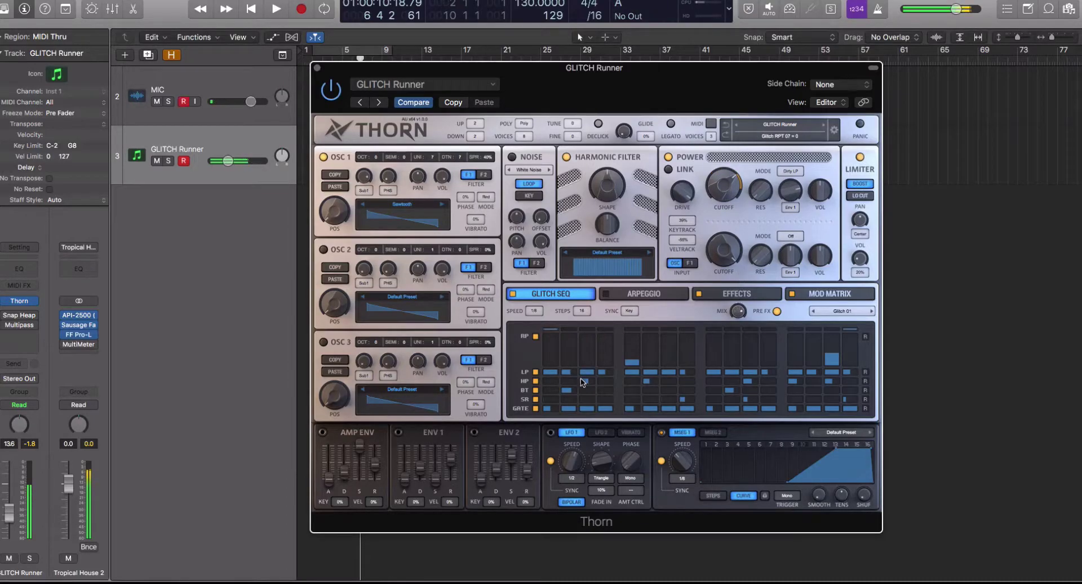
left_click(536, 380)
left_click(535, 399)
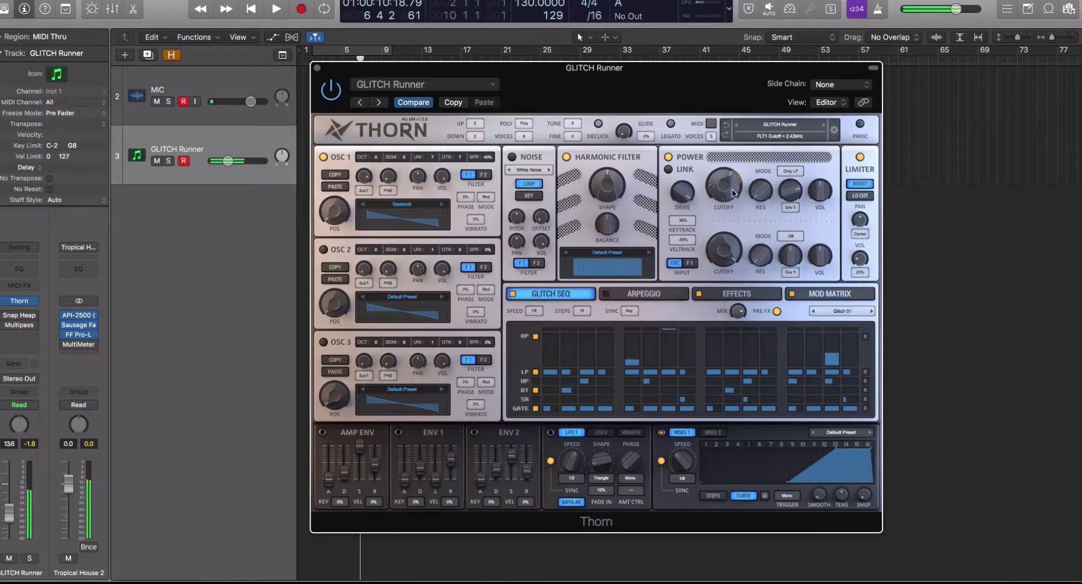
left_click_drag(733, 193, 735, 182)
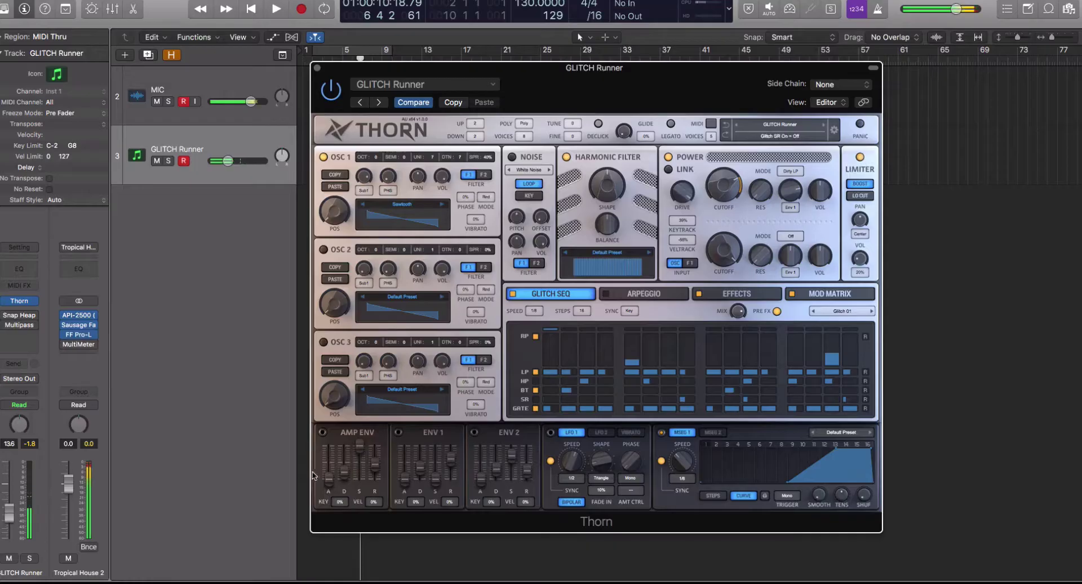
Lengthen the amp envelope's attack slightly and switch the glitch sequencer off
left_click_drag(329, 472, 333, 476)
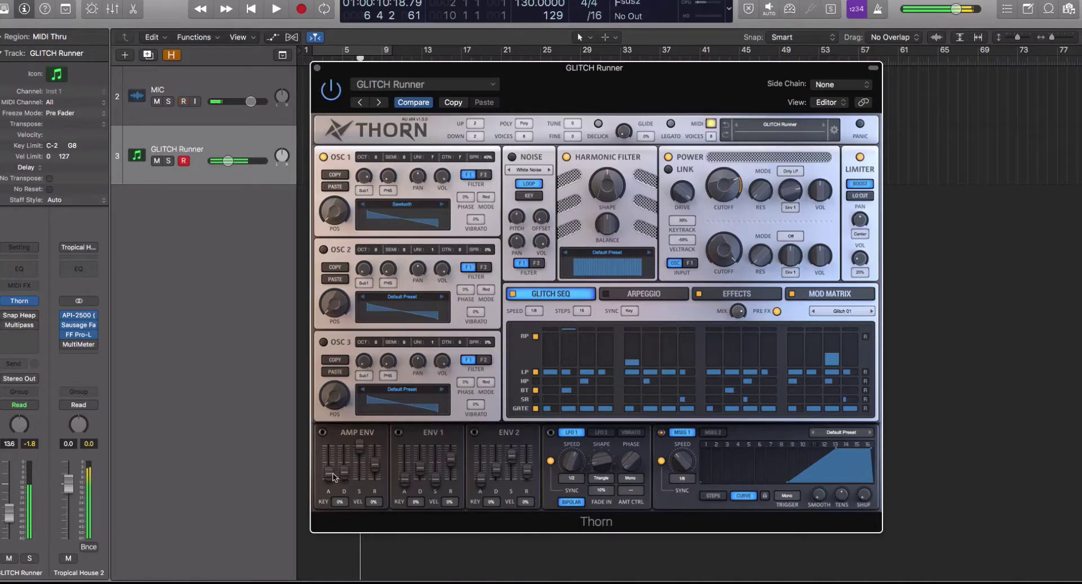
left_click(513, 293)
left_click(513, 293)
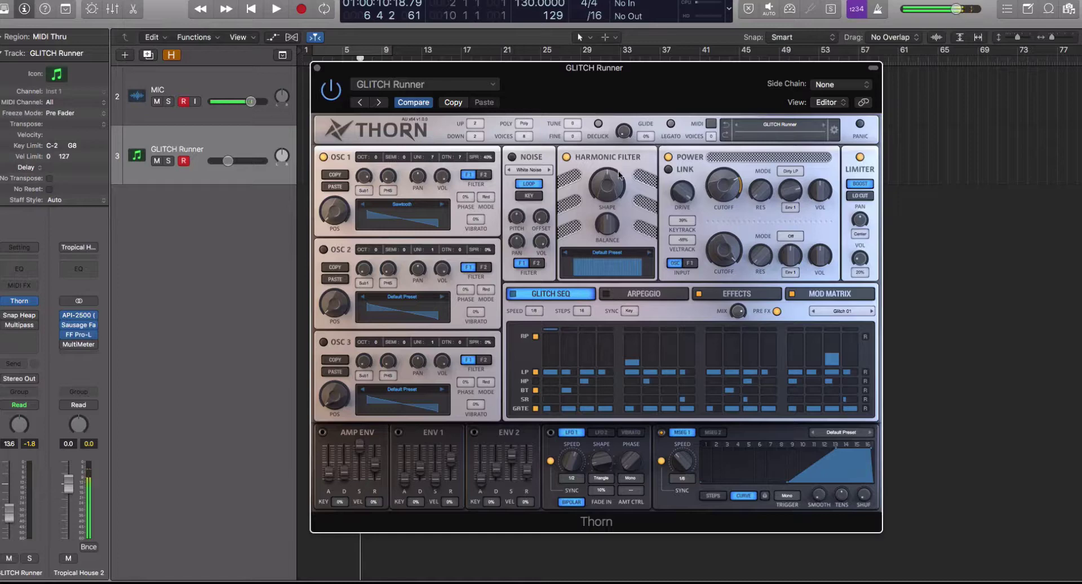
Reset the synth by loading the Default Preset
left_click(764, 124)
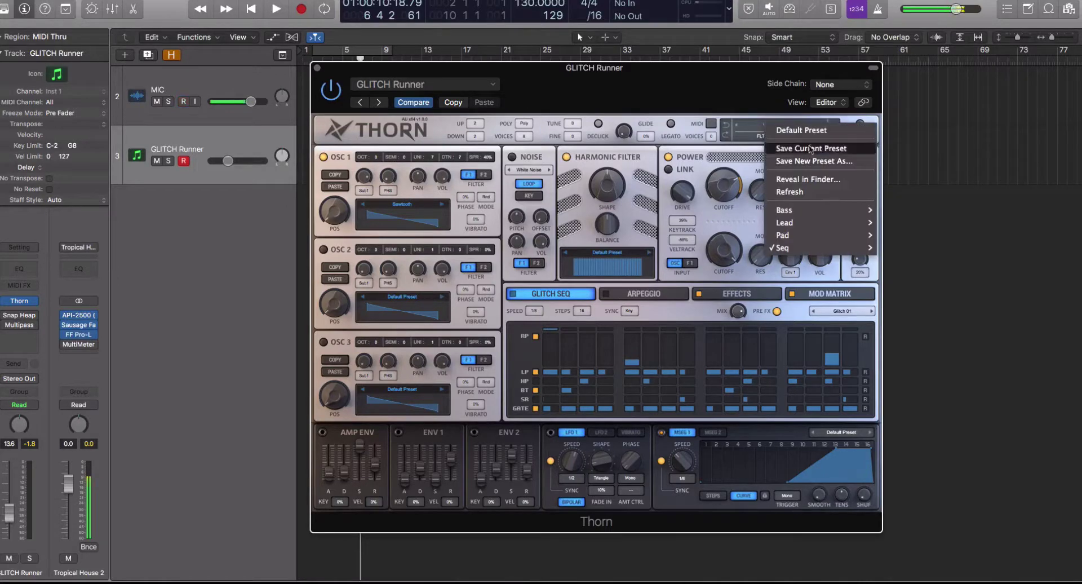
left_click(781, 133)
Sweep the Harmonic Filter's shape and adjust its balance, leaving the power filter's mode at Off
left_click_drag(607, 185, 643, 338)
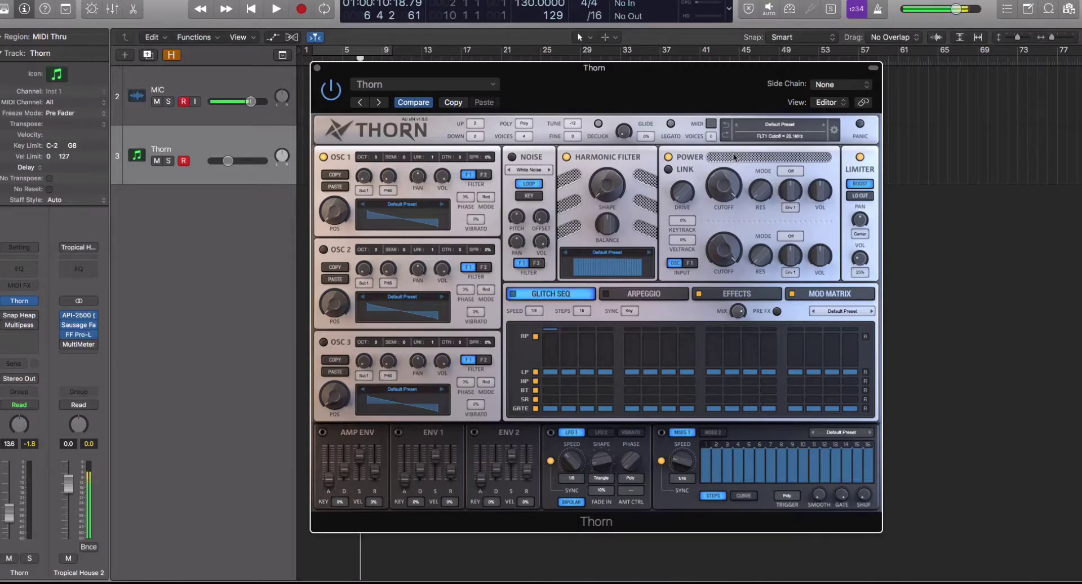
left_click(791, 171)
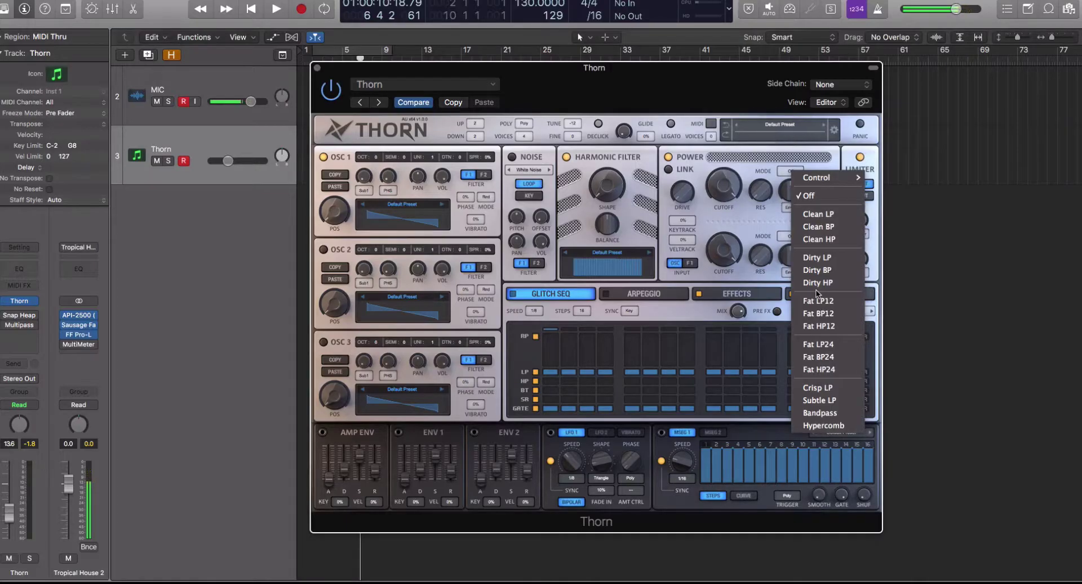
left_click(731, 211)
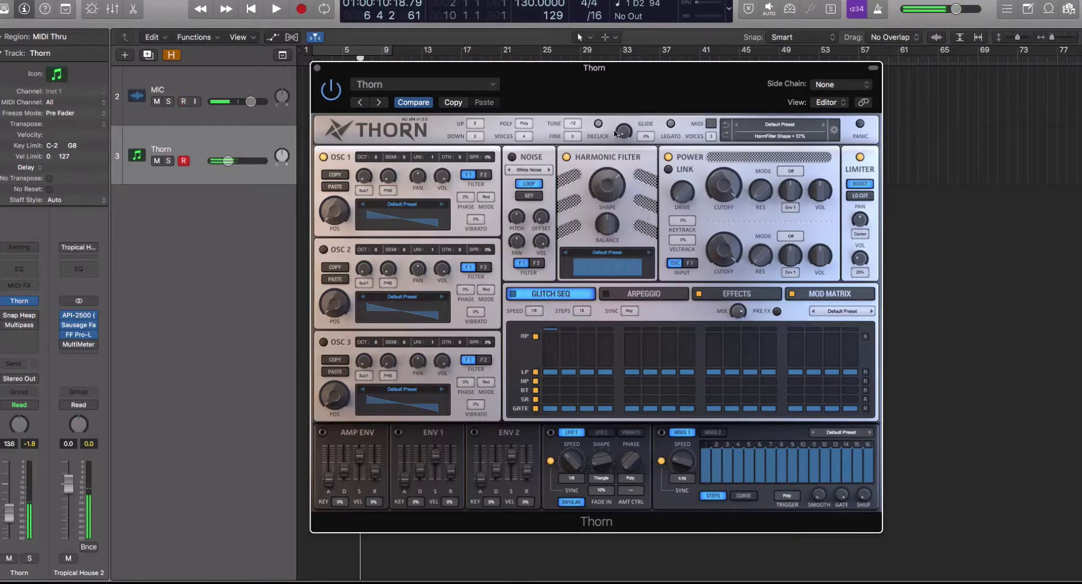
left_click_drag(608, 224, 608, 233)
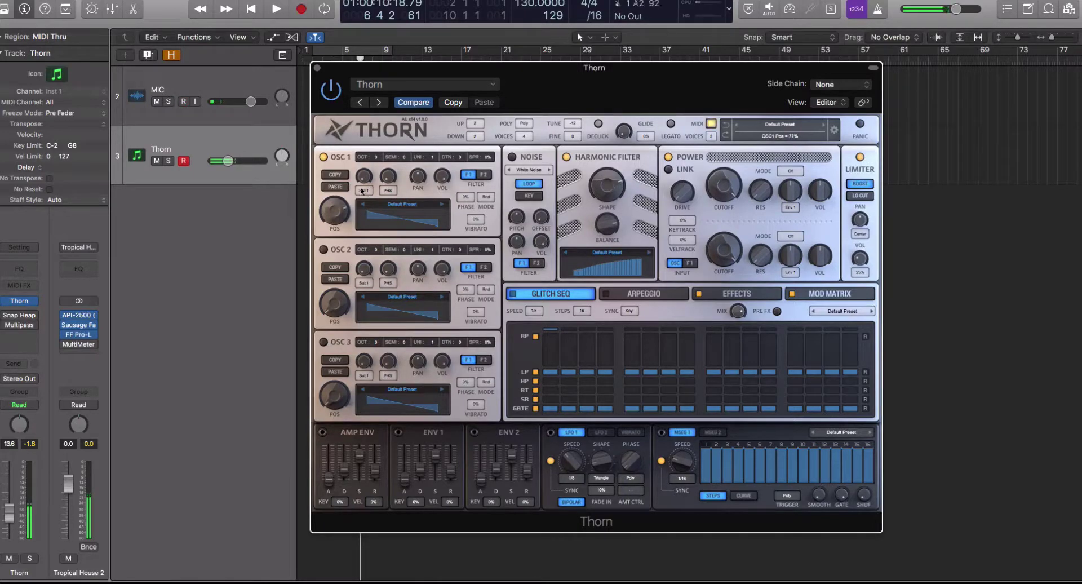
Load the Electric 03 wavetable from the Metallic category into oscillator 1
left_click(397, 204)
mouse_move(423, 246)
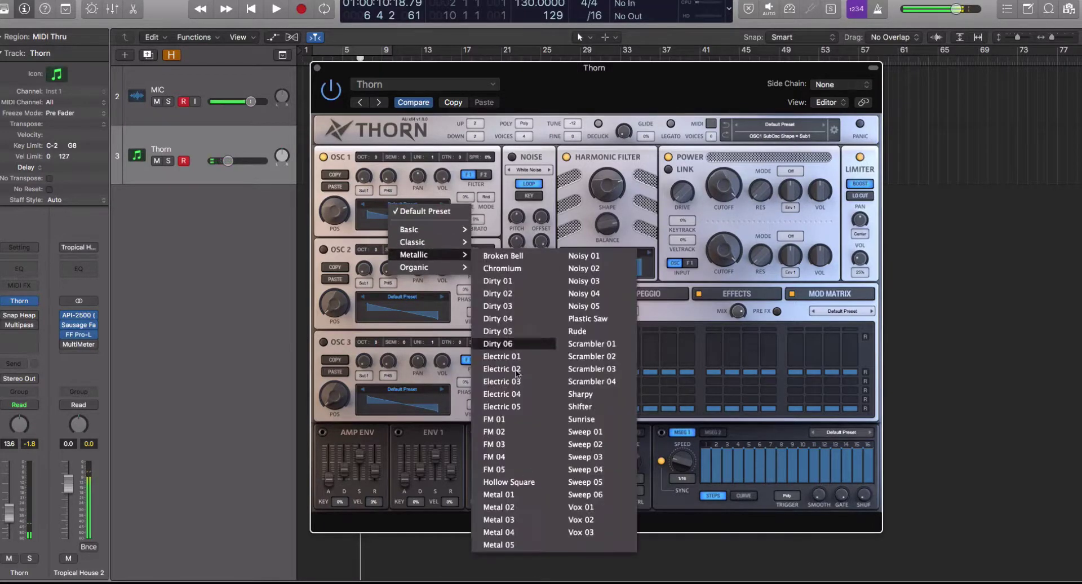
left_click(496, 375)
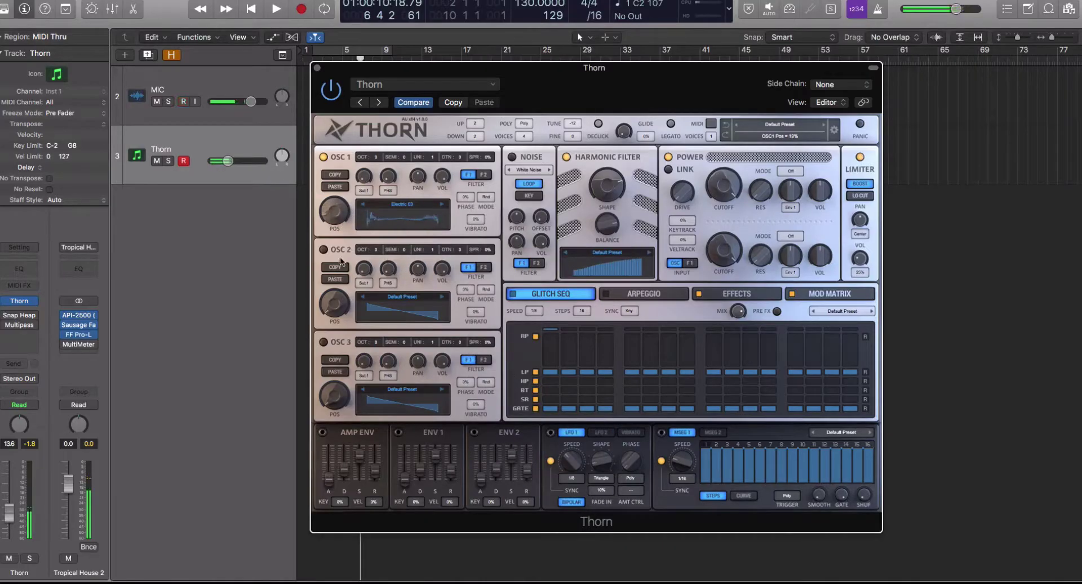
Load the Dirt 03 preset into the Harmonic Filter and sweep its shape
left_click_drag(608, 213, 607, 264)
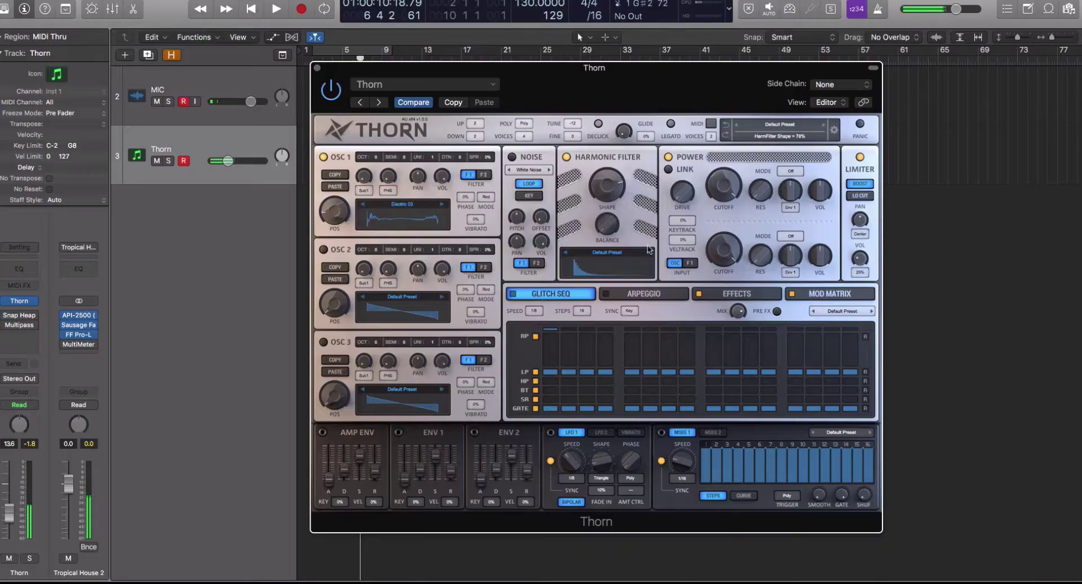
left_click(649, 252)
left_click(624, 255)
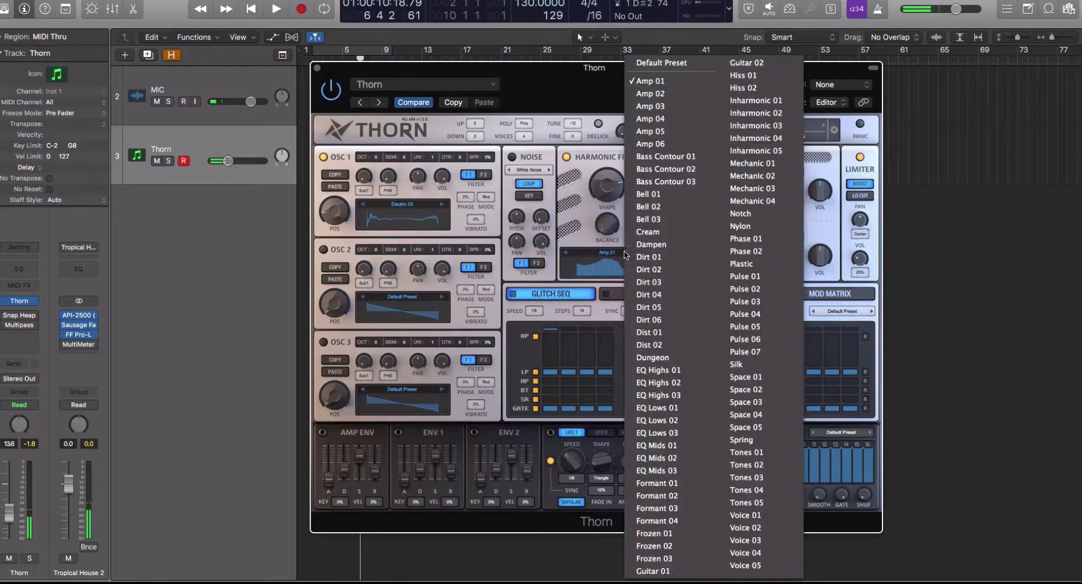
left_click(679, 282)
left_click_drag(606, 179, 607, 206)
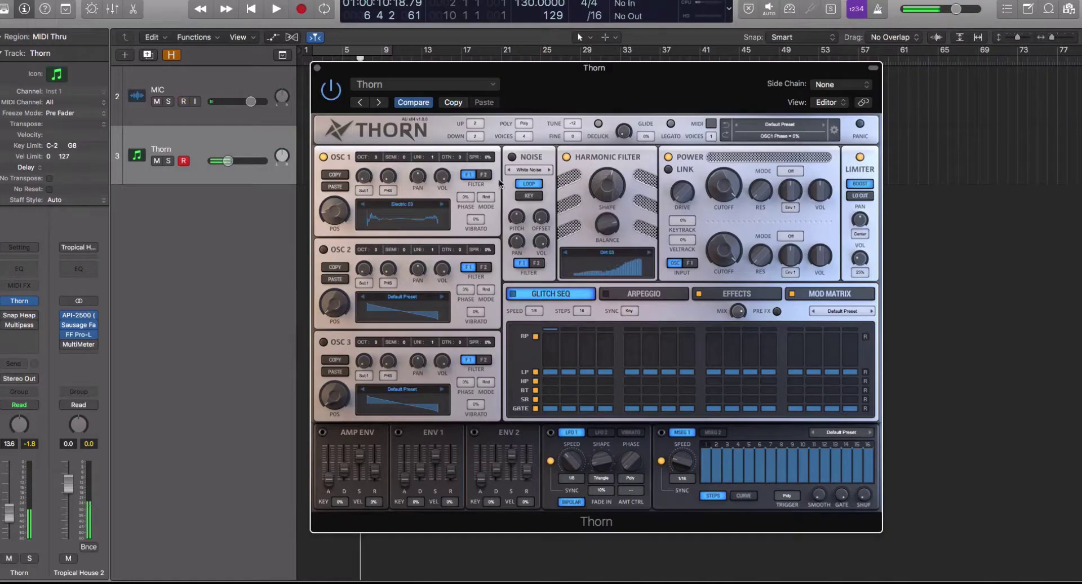
Raise the Thorn track's volume to -2.8 dB and toggle the Harmonic Filter's power to compare the sound
left_click_drag(227, 160, 243, 161)
left_click(567, 162)
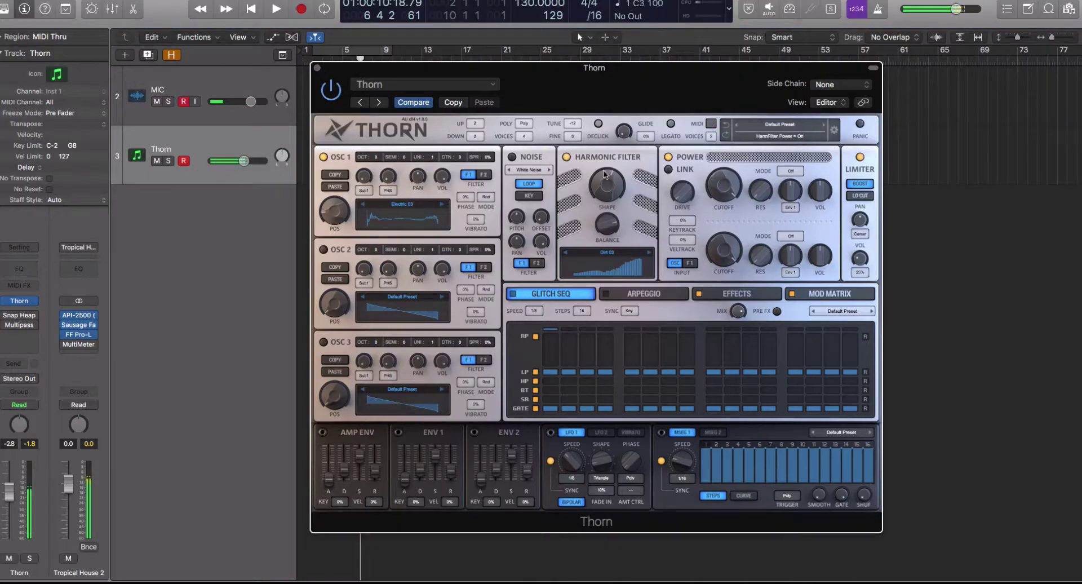
Sweep the Harmonic Filter's shape down to 31% and toggle the filter's power to compare the sound
left_click_drag(614, 189, 611, 226)
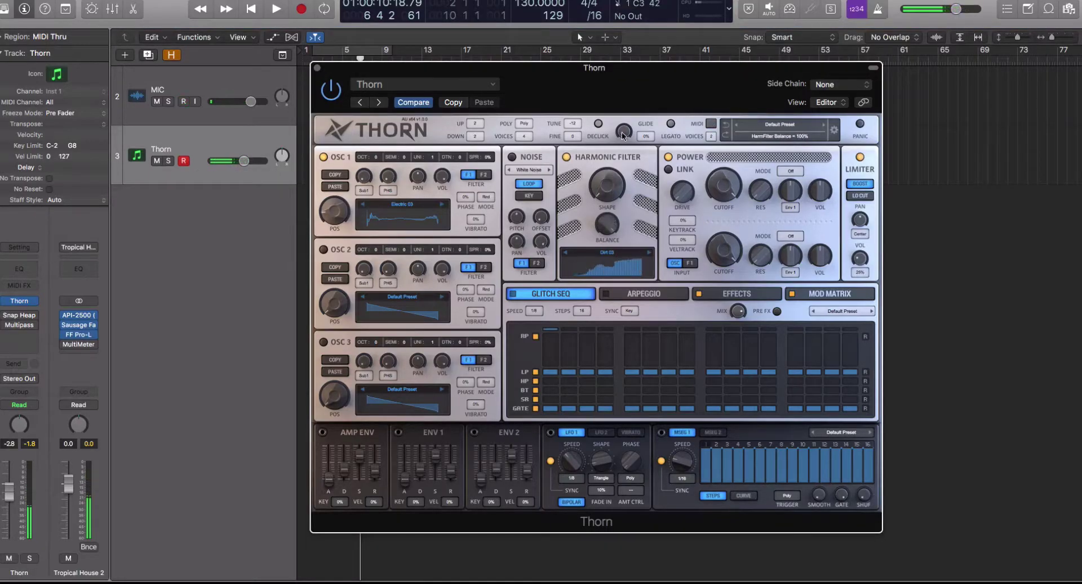
left_click(567, 158)
left_click(566, 158)
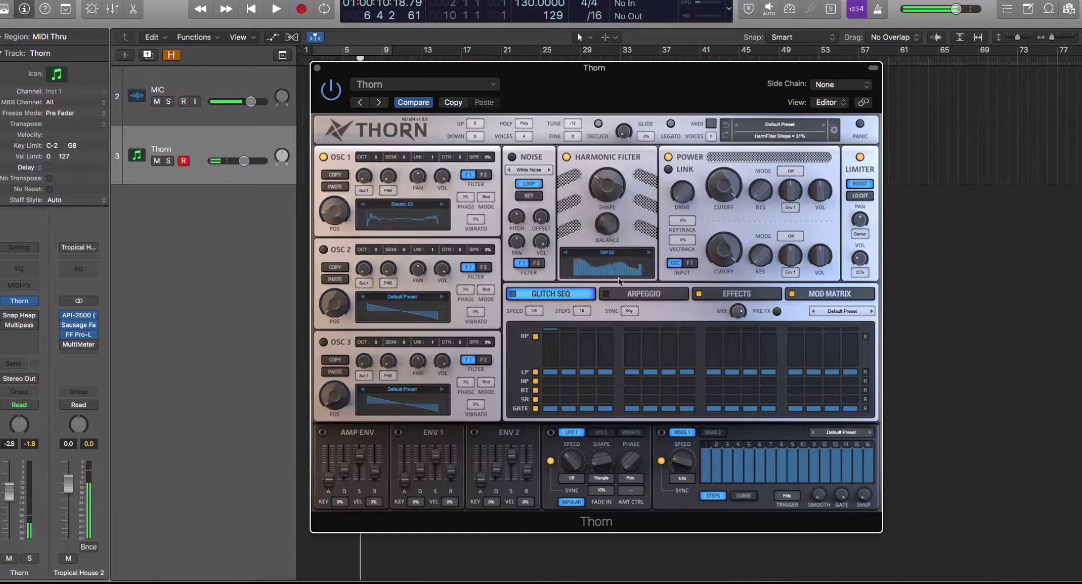
Modulate the Harmonic Filter's shape with LFO 1 at 36% depth and check the routing in the mod matrix
right_click(605, 182)
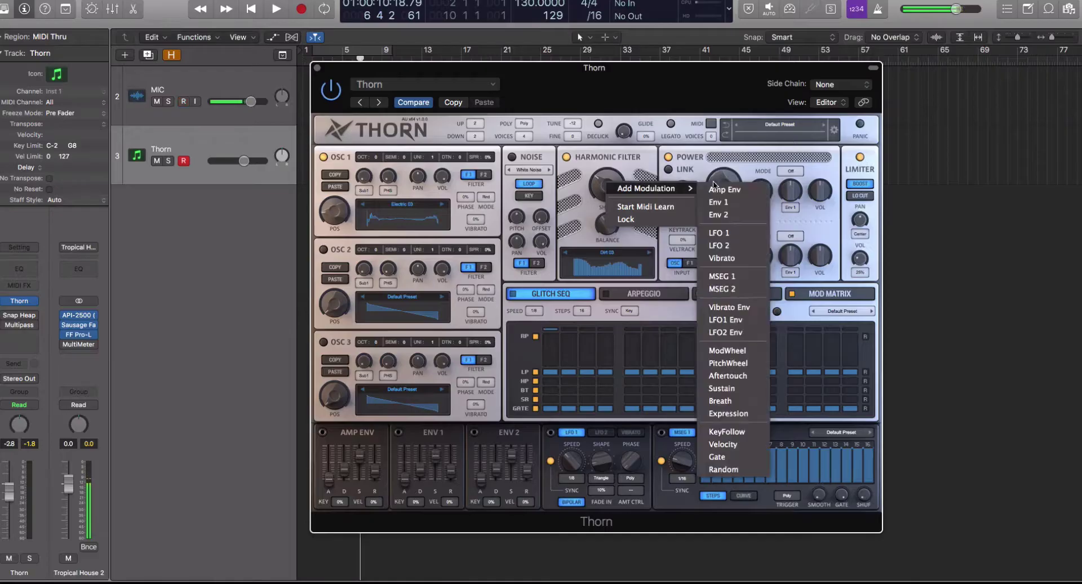
mouse_move(691, 192)
left_click(597, 172)
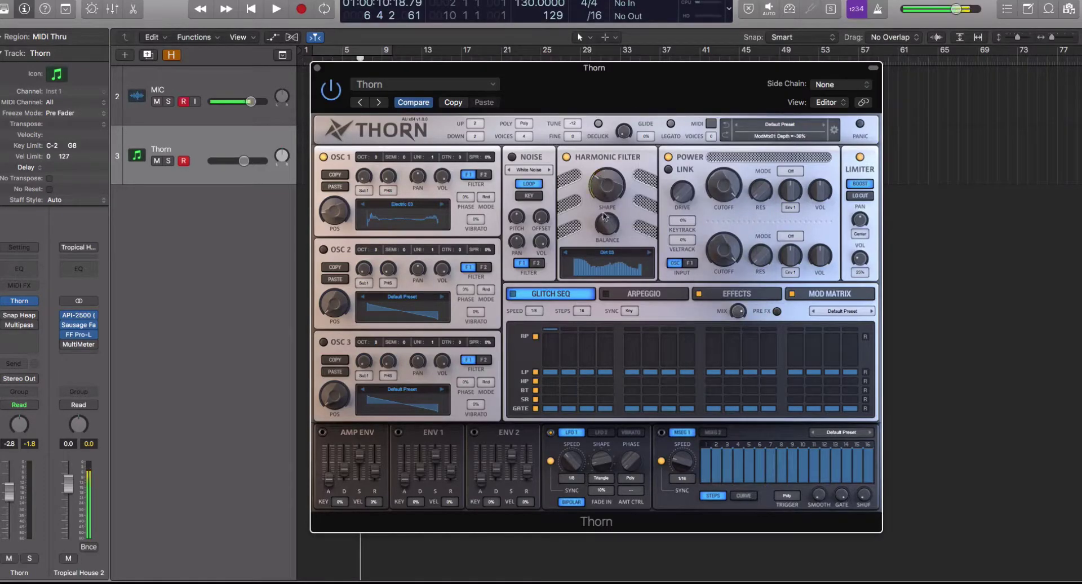
left_click(789, 292)
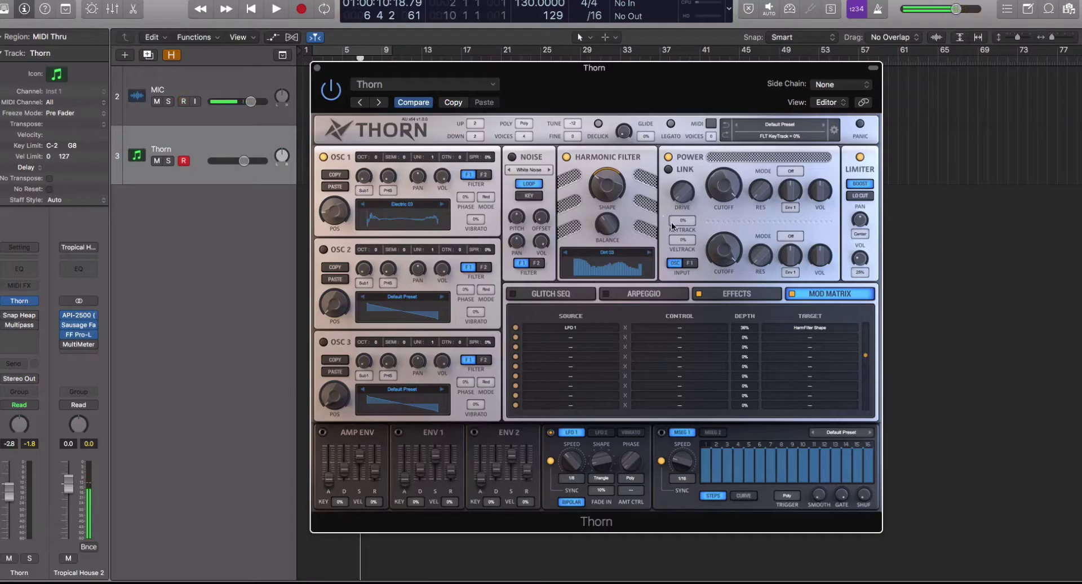
left_click(549, 294)
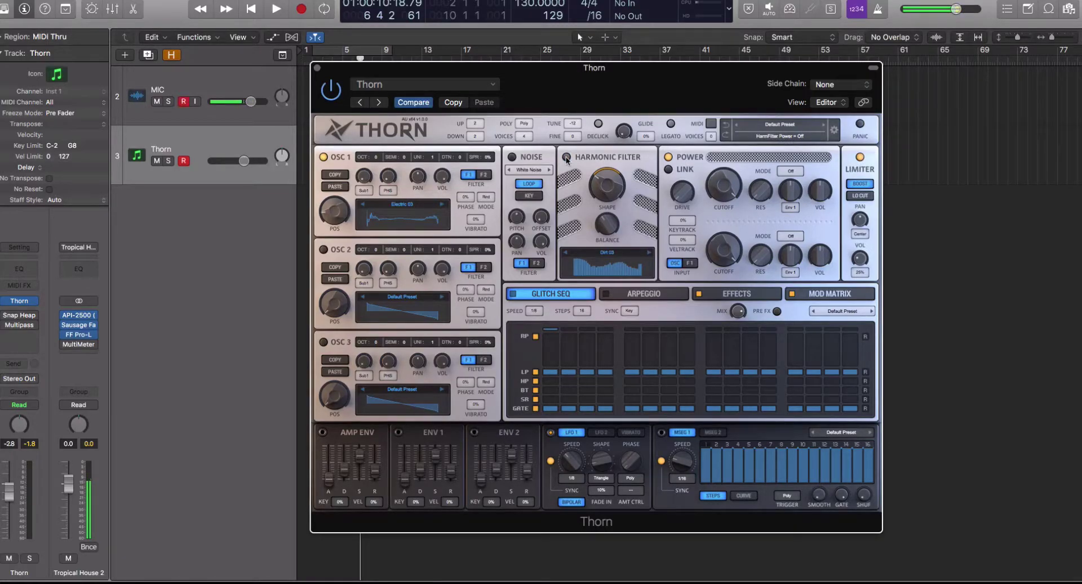
Redraw the middle harmonics of oscillator 1's Electric 03 wavetable in the wavetable editor and close the editor
left_click(713, 432)
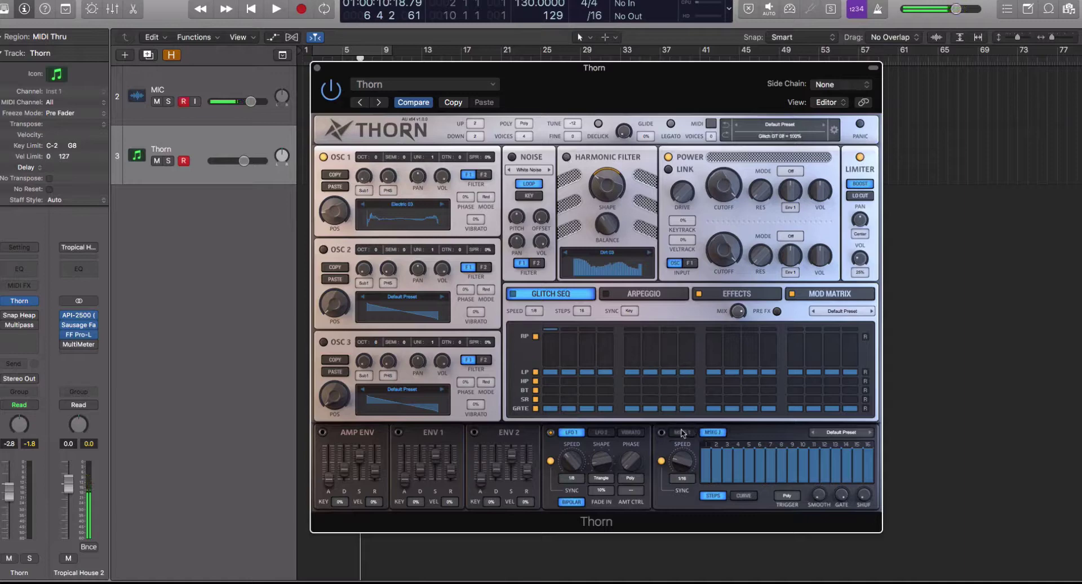
left_click(405, 224)
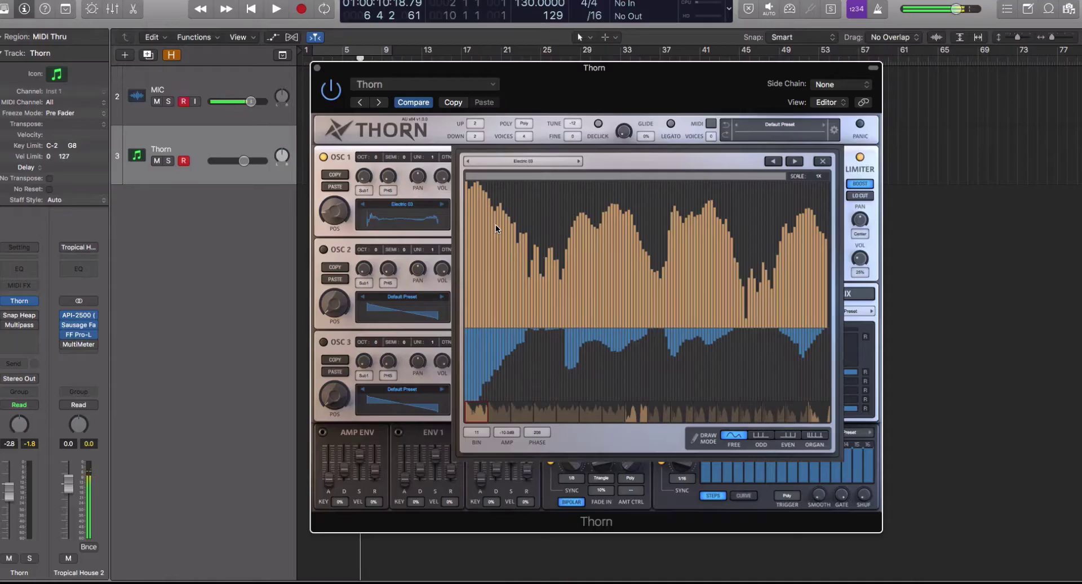
left_click(823, 161)
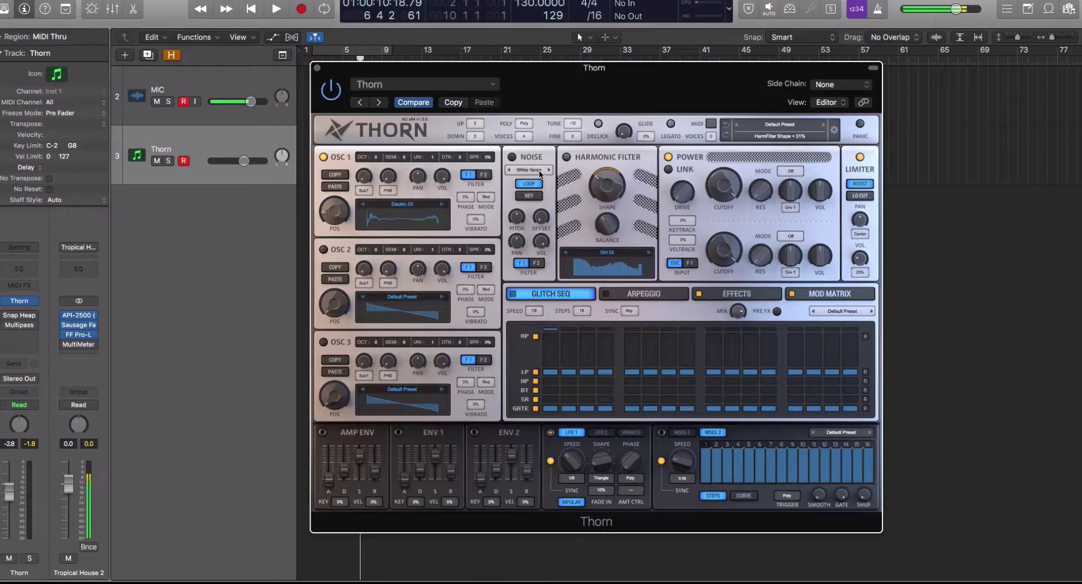
left_click(373, 212)
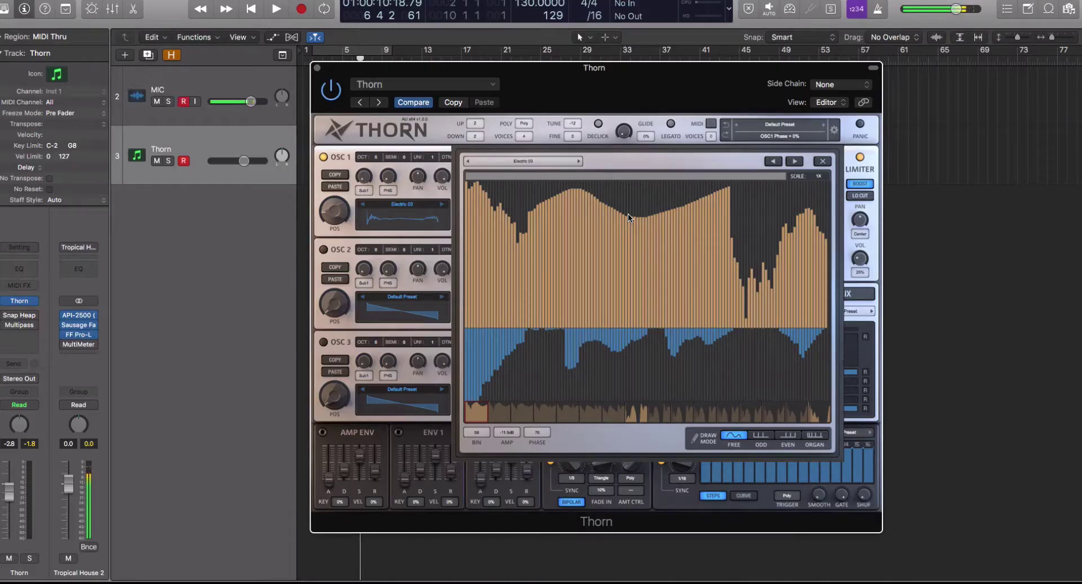
left_click(822, 161)
Load the Sawtooth wavetable from the Basic category into oscillator 1, view its harmonics and sweep the wavetable position
left_click(419, 214)
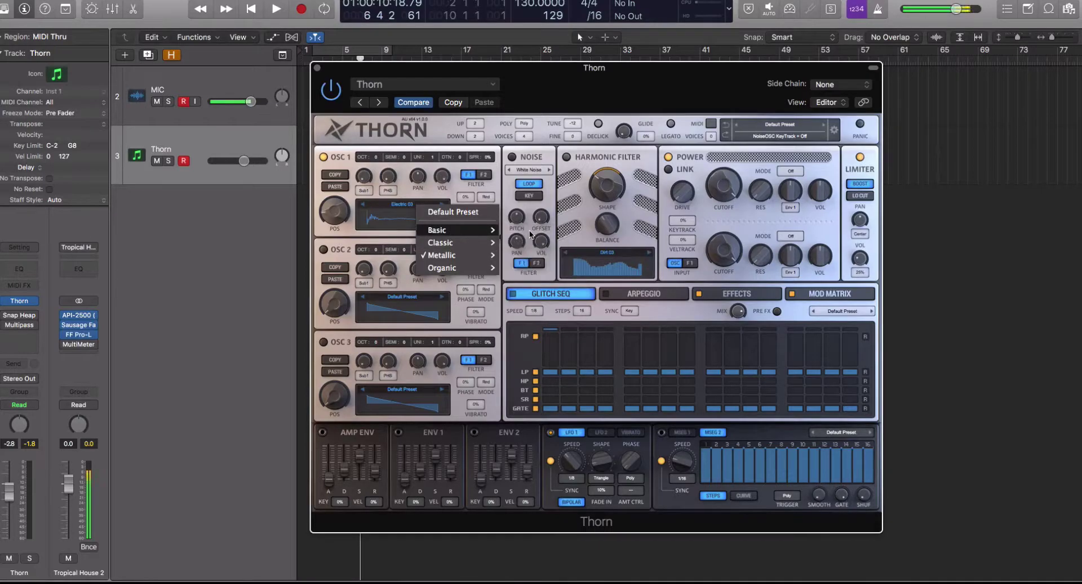
left_click(526, 231)
left_click(385, 221)
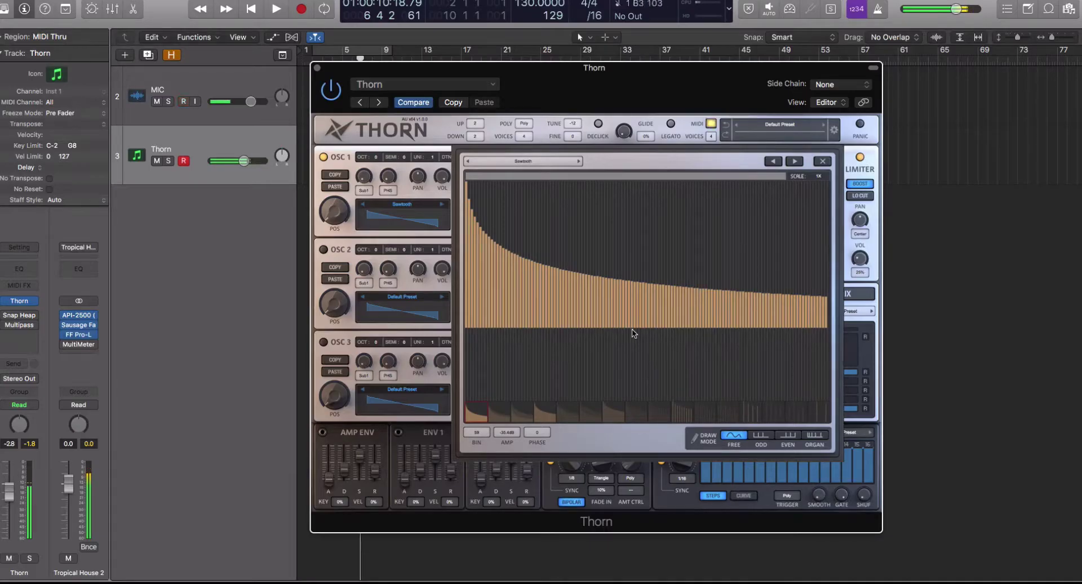
left_click(822, 160)
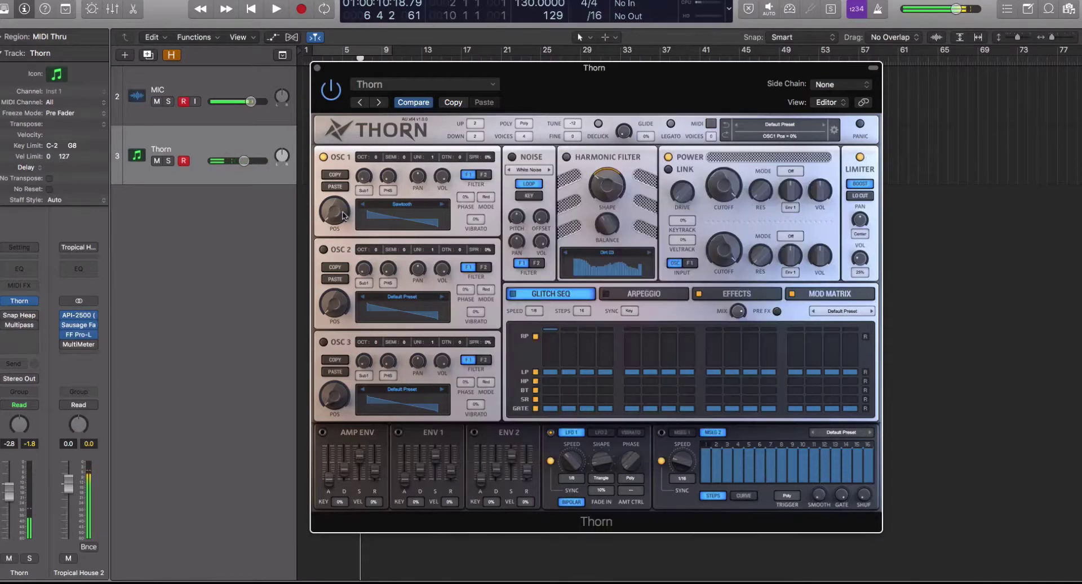
left_click_drag(342, 210, 348, 161)
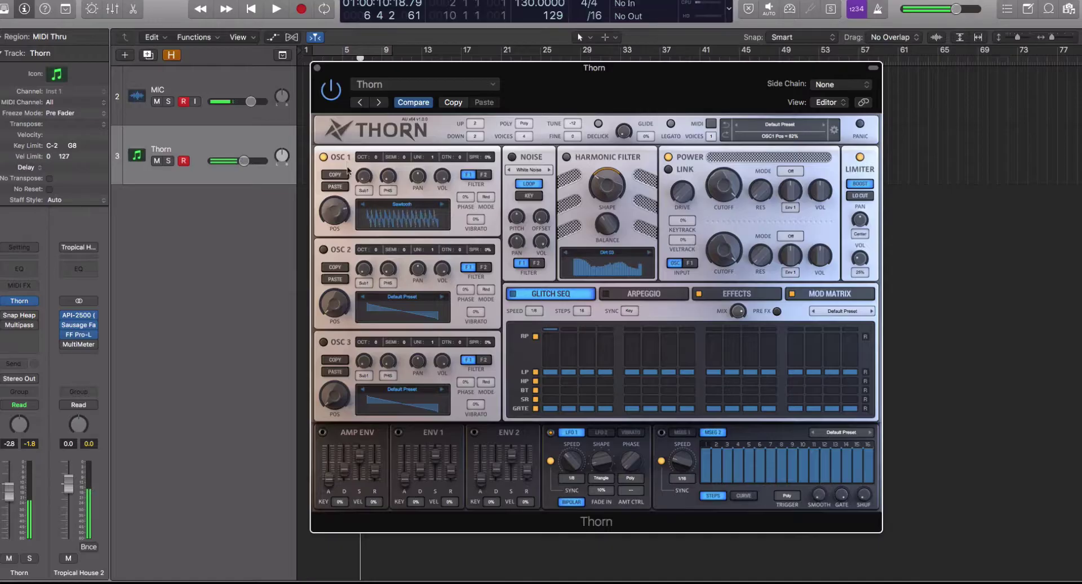
Draw rising upper harmonics into a late frame of oscillator 1's Sawtooth wavetable and sweep the position back to the start
left_click(386, 219)
left_click(543, 413)
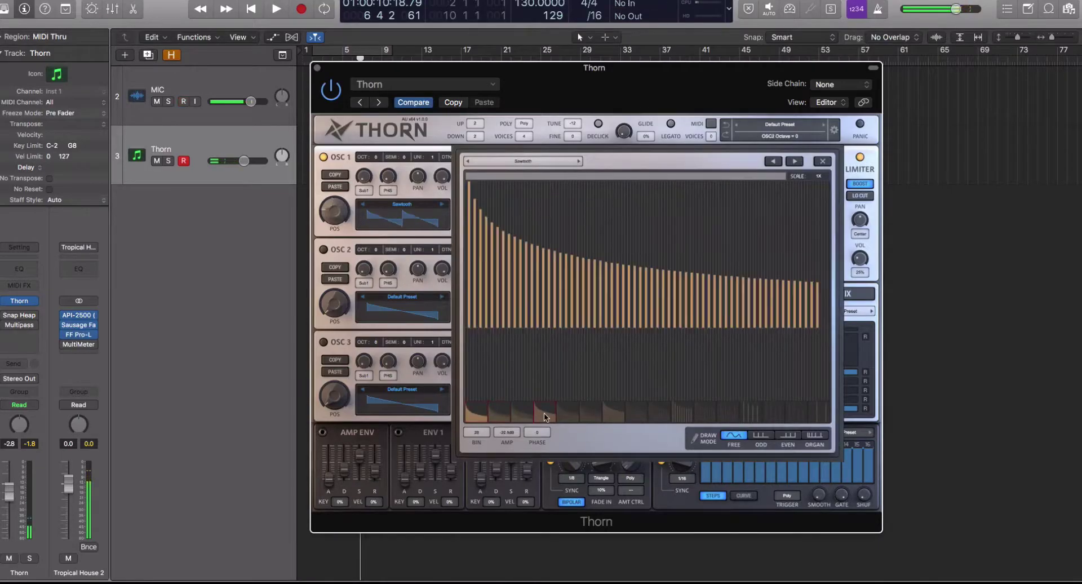
left_click(617, 414)
left_click(682, 414)
left_click(752, 414)
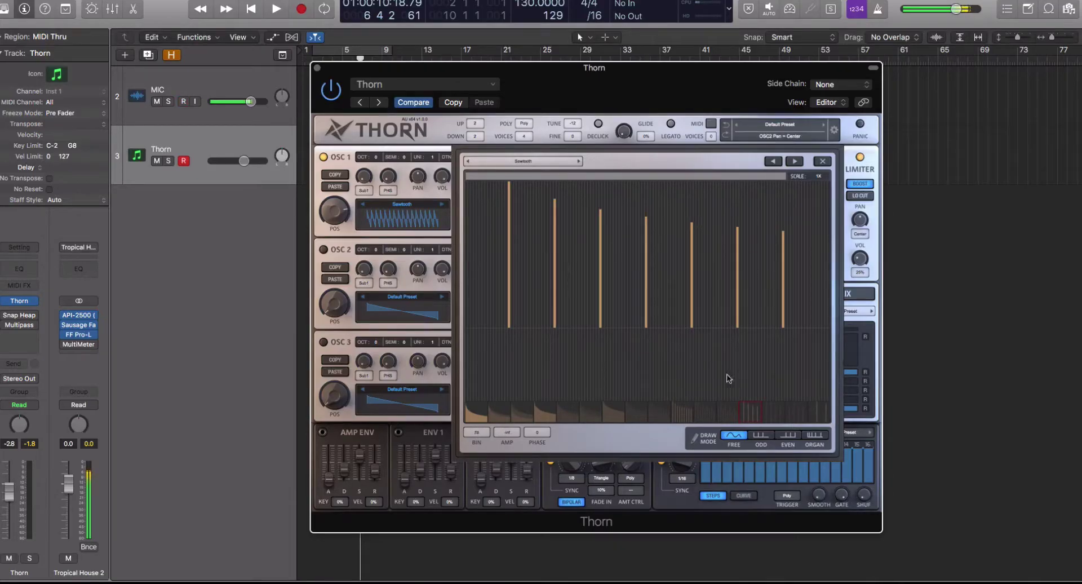
left_click_drag(611, 261, 826, 182)
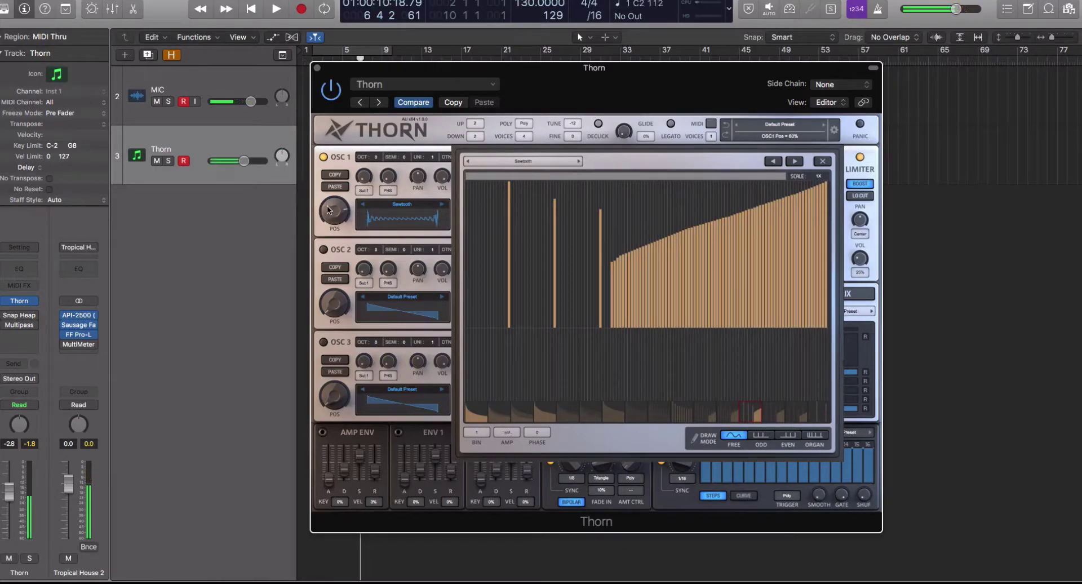
left_click_drag(330, 210, 330, 271)
Redraw the harmonics in the first frame of the Sawtooth wavetable as a wavy curve and sweep oscillator 1's position
left_click(470, 417)
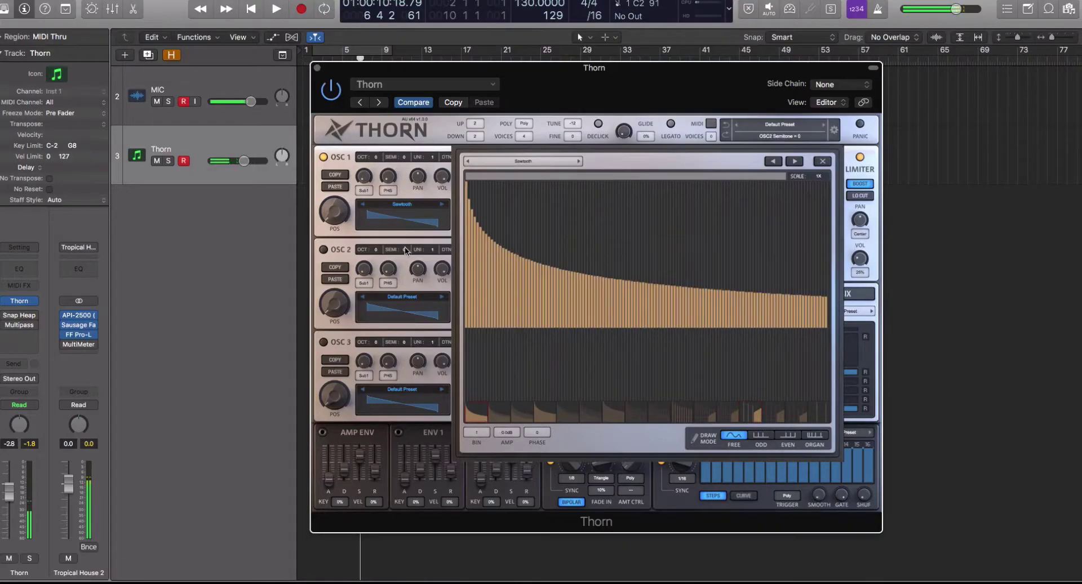
mouse_move(485, 253)
left_mouse_down()
mouse_move(580, 258)
mouse_move(748, 240)
left_mouse_up()
left_click_drag(334, 212, 338, 174)
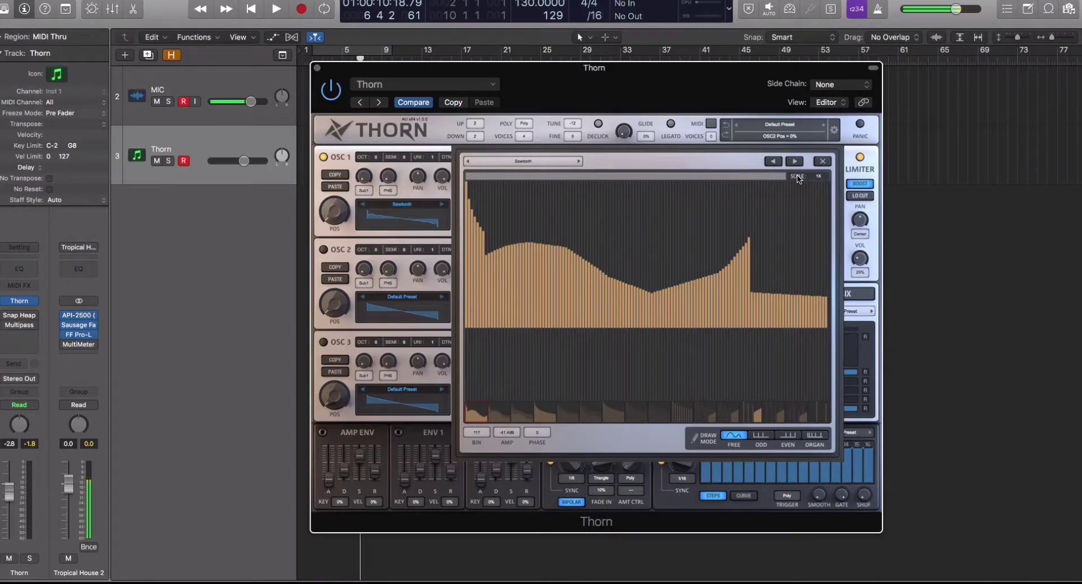
Examine the wavetable editor's frame operations and how the frames change across oscillator 1's position, and close the editor
right_click(655, 217)
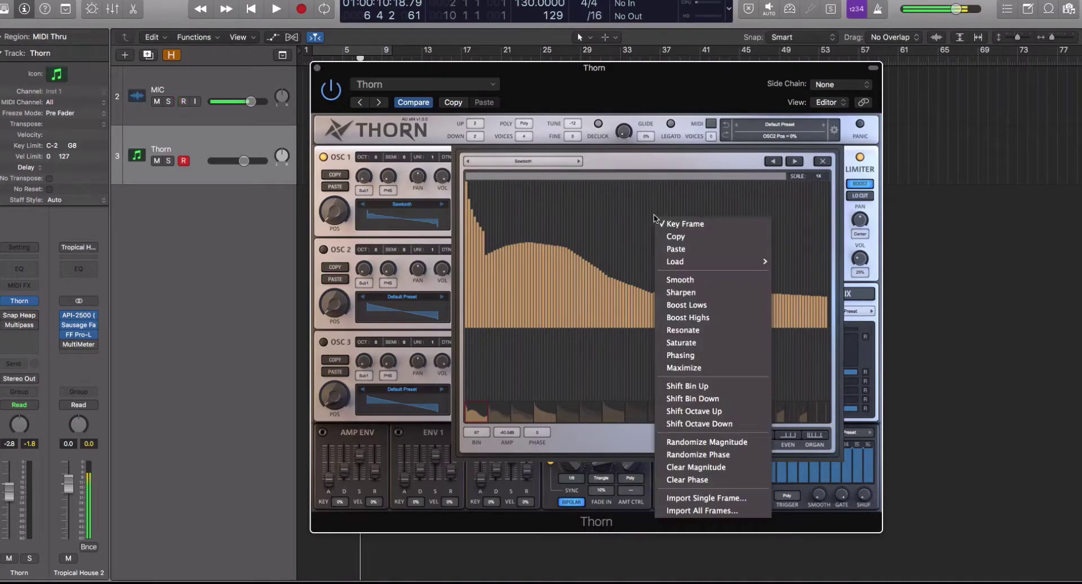
mouse_move(664, 261)
left_click(625, 414)
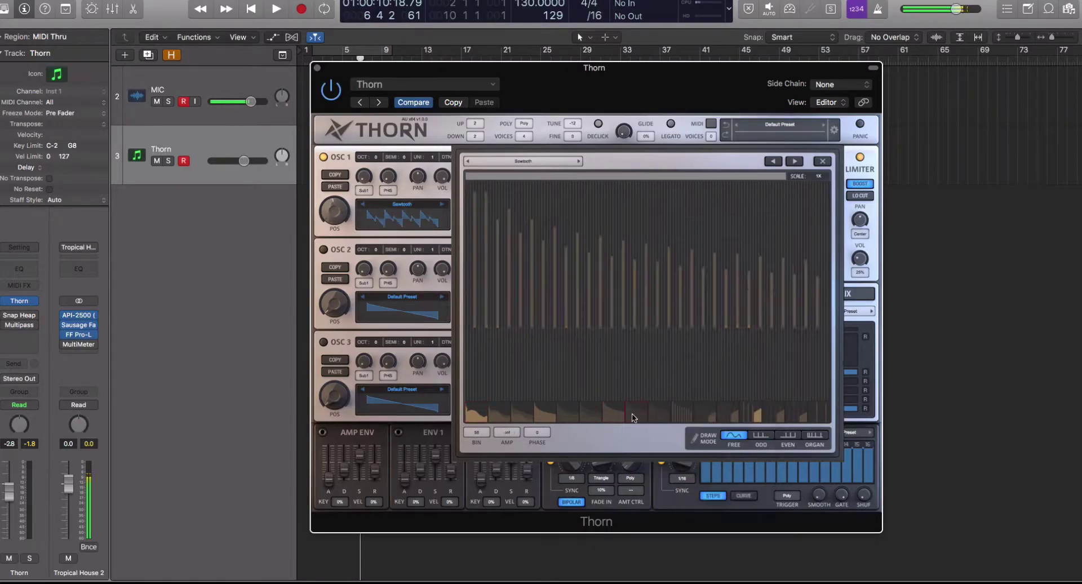
left_click(704, 413)
left_click(470, 417)
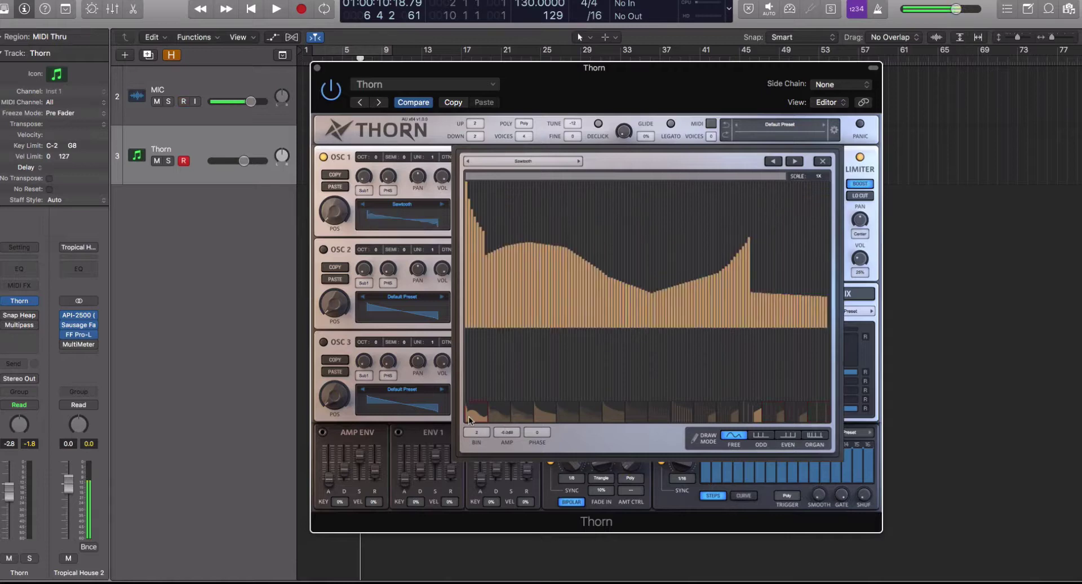
left_click_drag(335, 211, 365, 309)
right_click(693, 242)
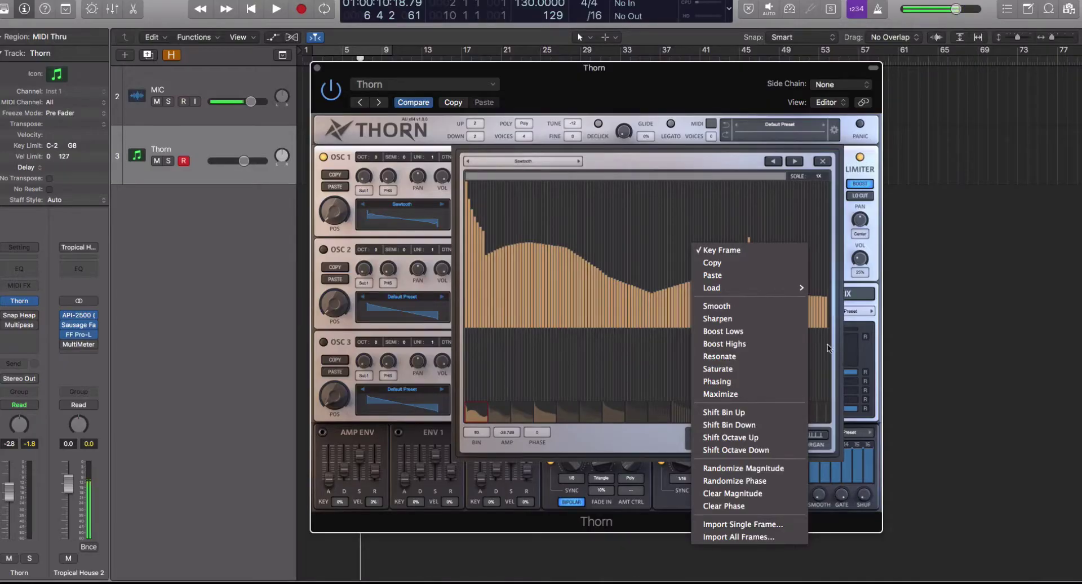
left_click(826, 160)
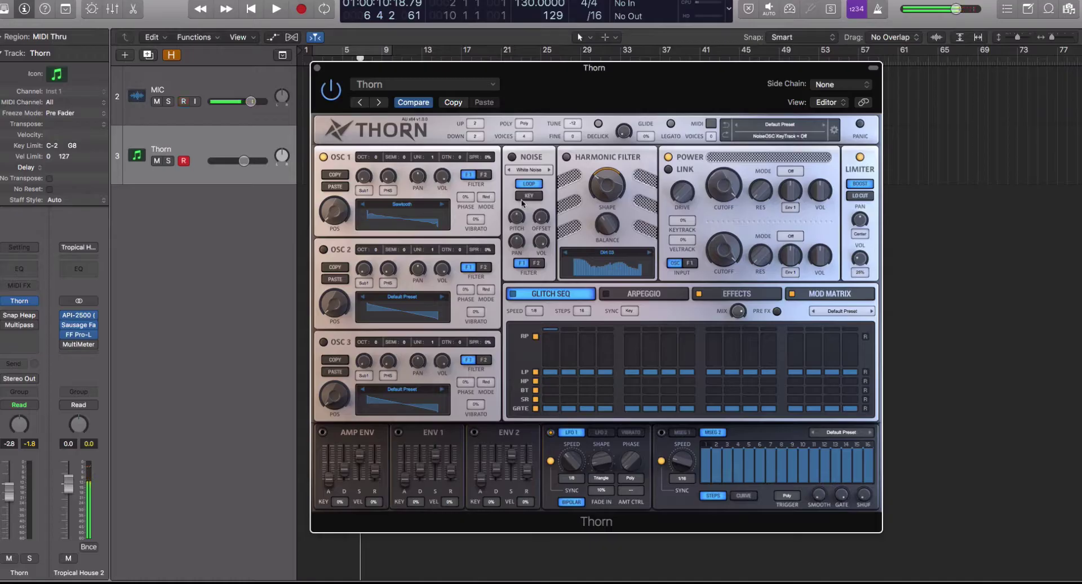
Load the ESW LD Scizo sample from ESW Ashes V.1 Melodic into the noise oscillator and enable it with key tracking
left_click(521, 170)
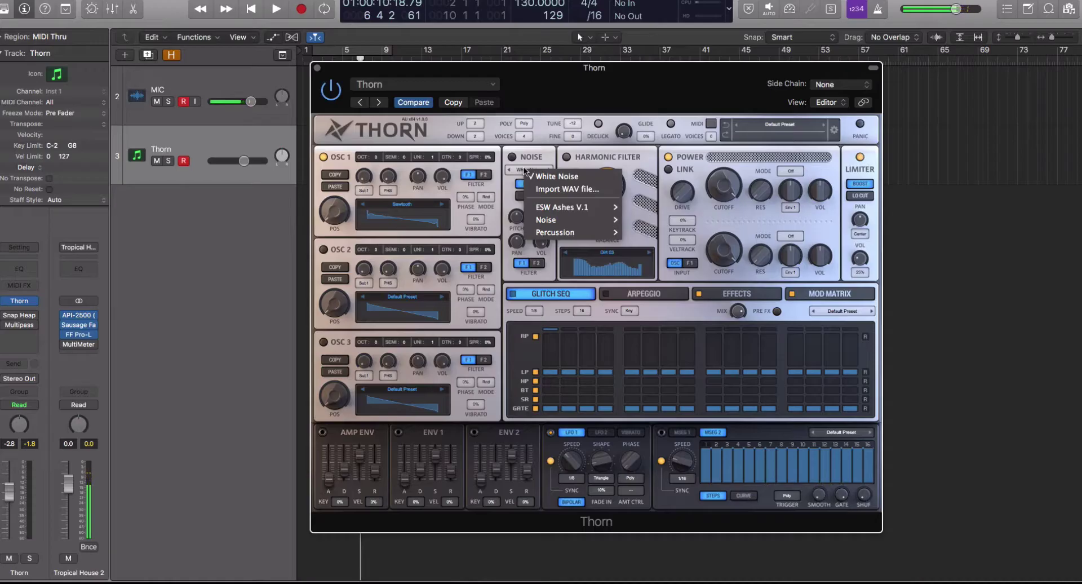
mouse_move(577, 209)
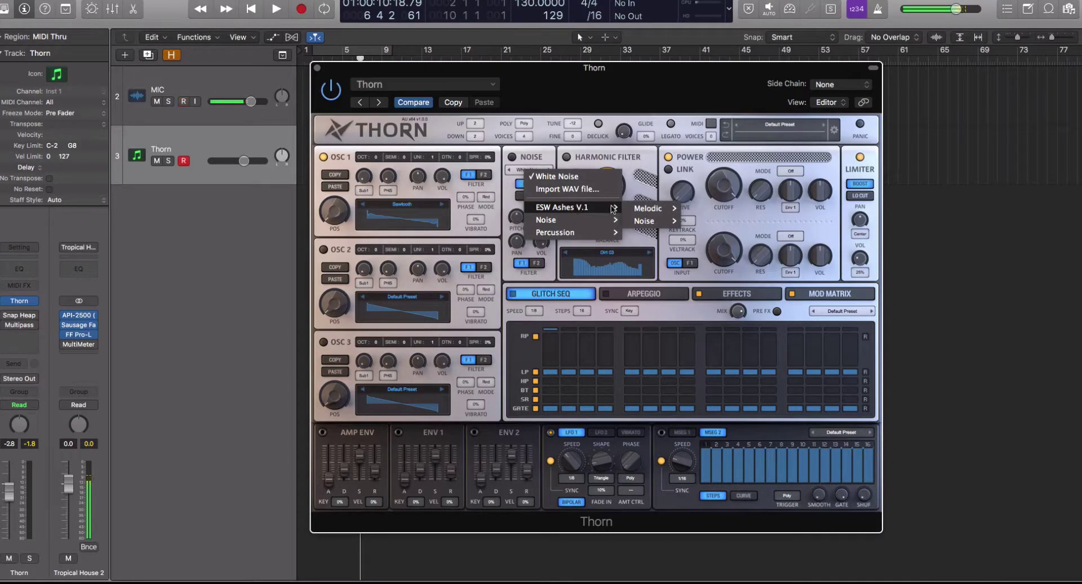
mouse_move(636, 210)
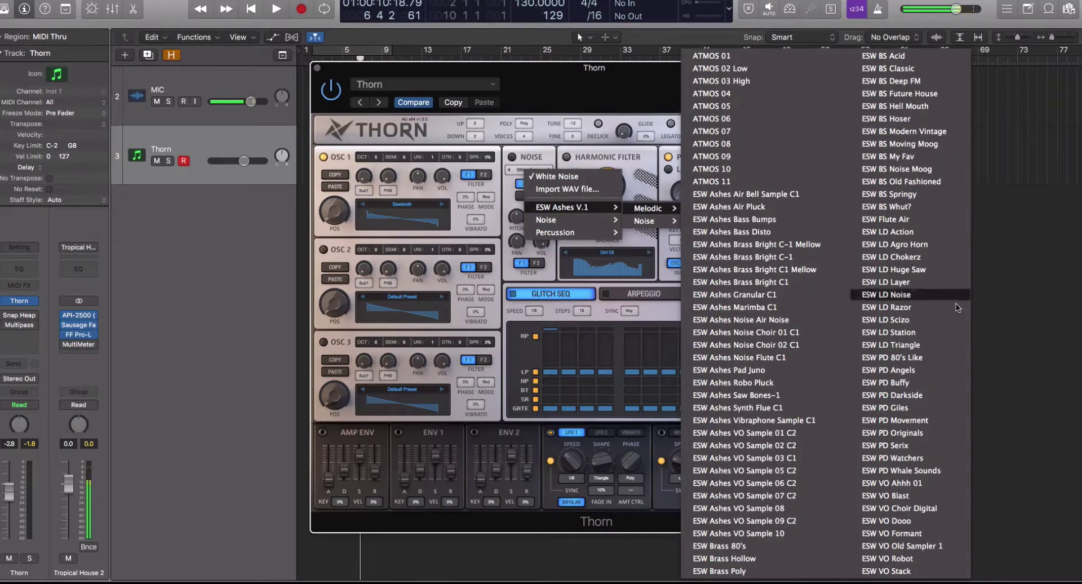
left_click(927, 320)
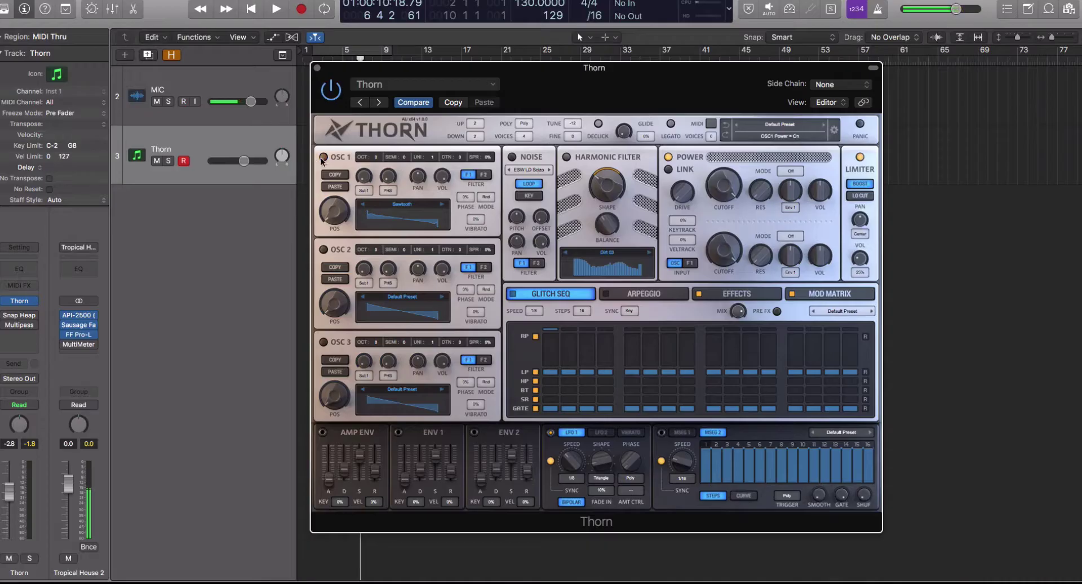
left_click(512, 157)
left_click(529, 195)
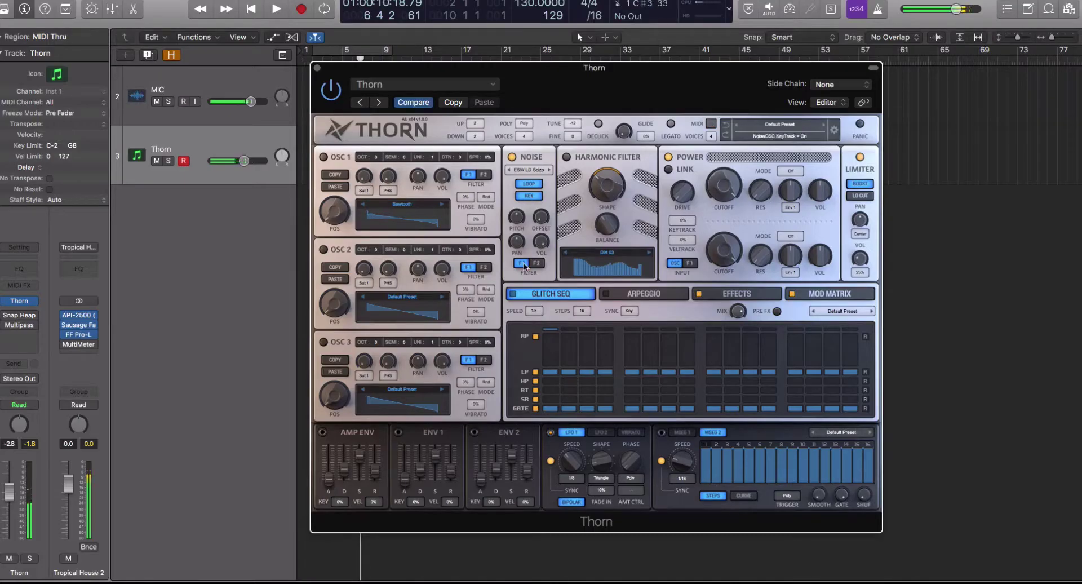
Set the first power filter's mode to Clean LP and sweep its cutoff while trying the noise oscillator's F1 and F2 routings
left_click_drag(723, 186, 721, 218)
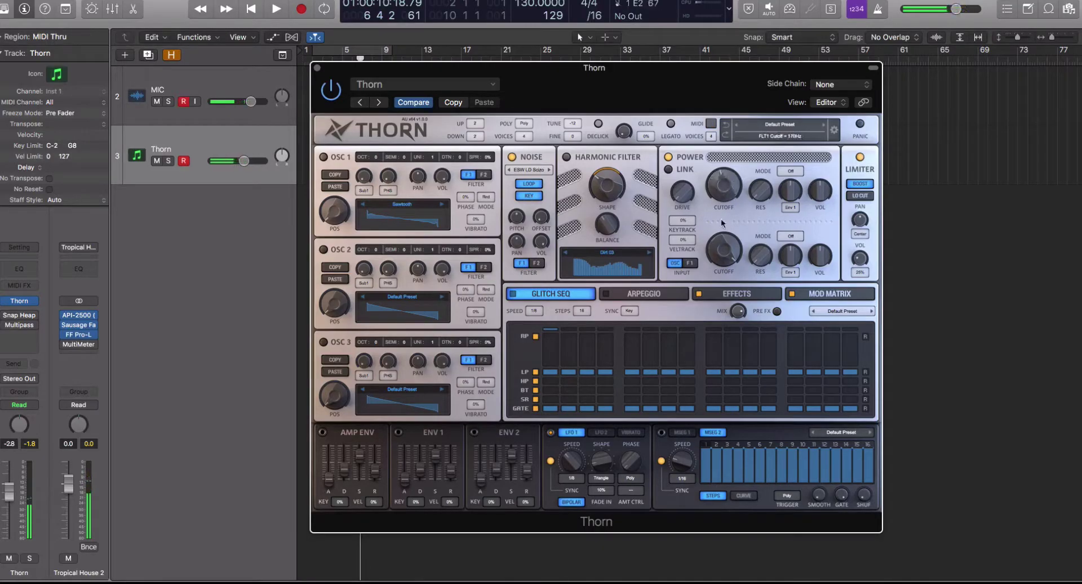
left_click(537, 262)
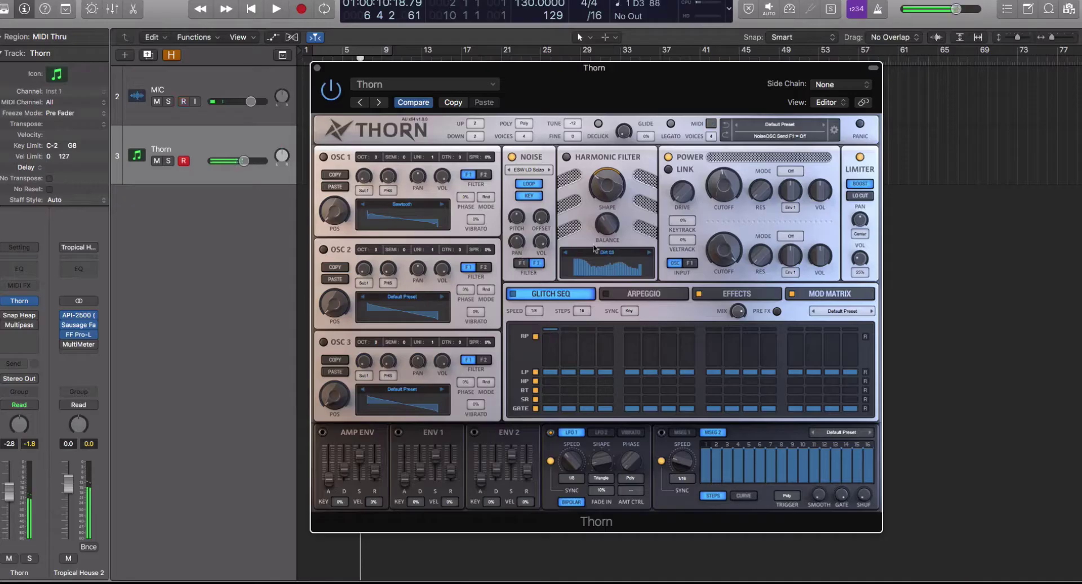
left_click(791, 170)
left_click(811, 217)
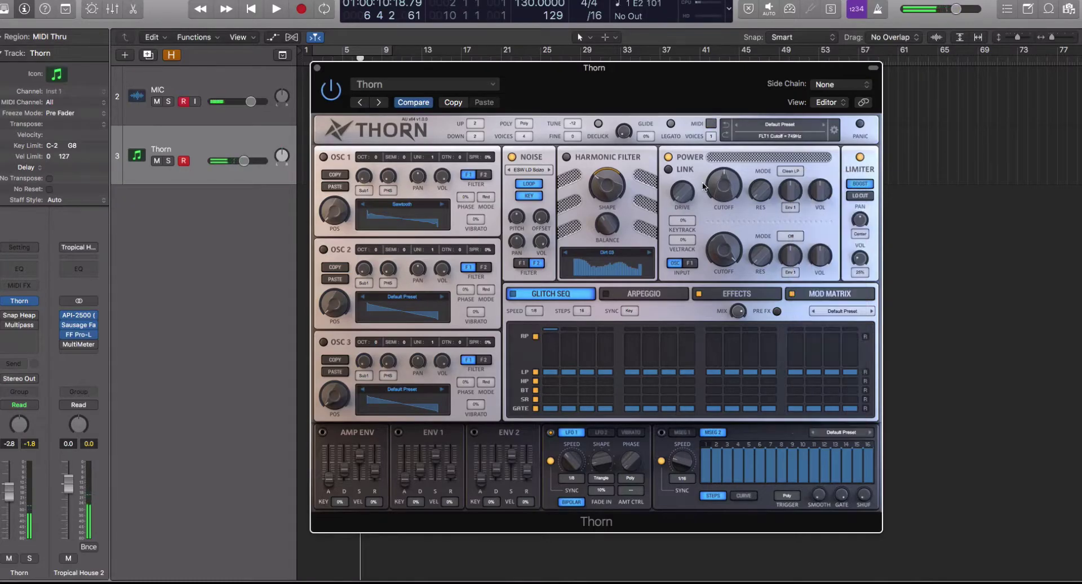
left_click_drag(725, 169, 724, 211)
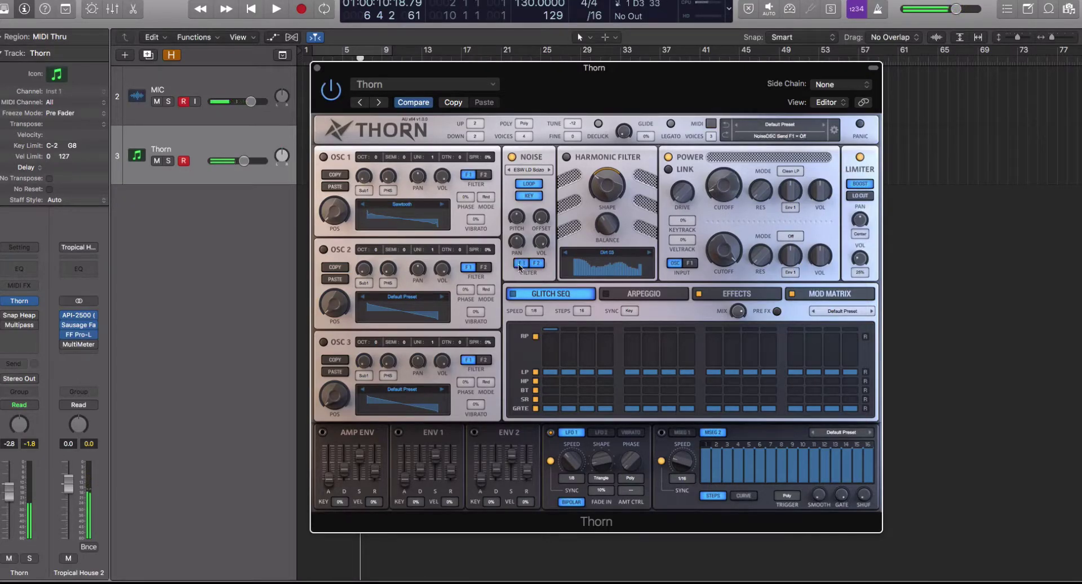
left_click_drag(724, 186, 729, 155)
Check the modulation options for the first power filter's cutoff and switch MSEG 1 to curve mode
right_click(719, 170)
left_click(749, 194)
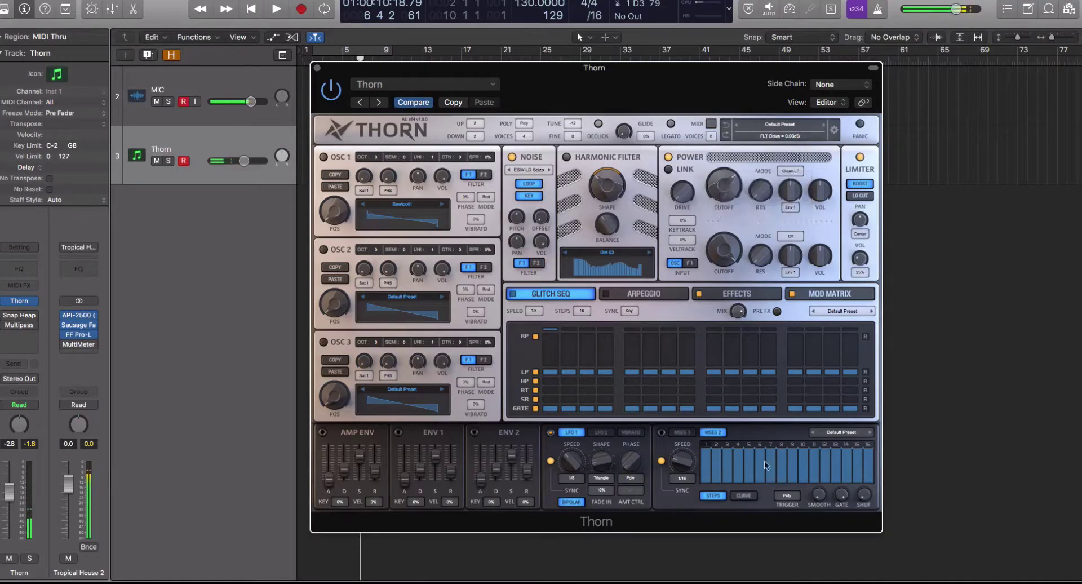
left_click(682, 432)
left_click(737, 495)
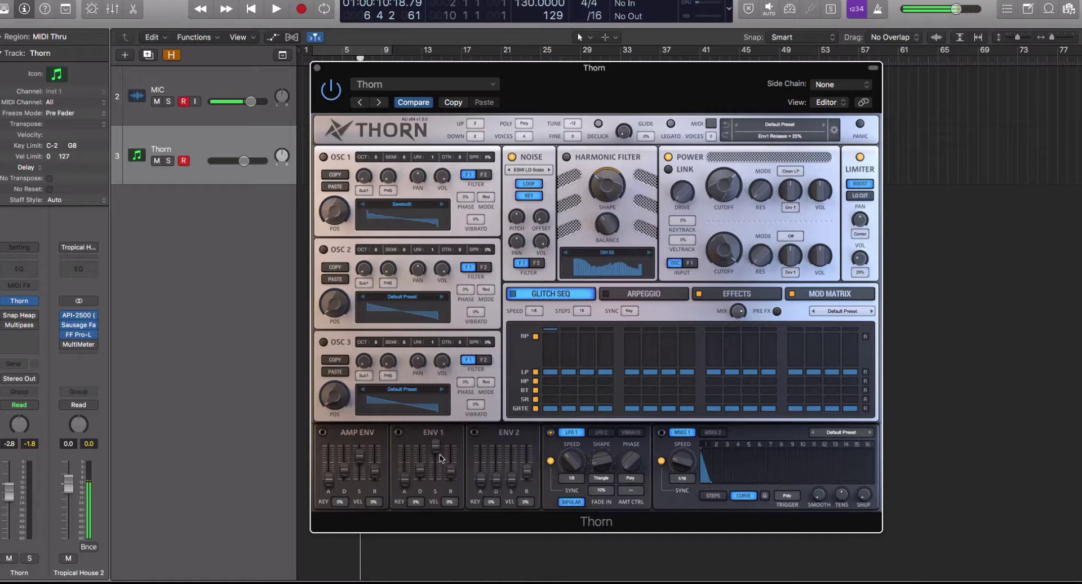
Lower envelope 1's sustain and set LFO 1's shape to Sine, checking the available LFO shapes
left_click_drag(436, 445, 432, 490)
left_click_drag(603, 462, 604, 469)
left_click(605, 479)
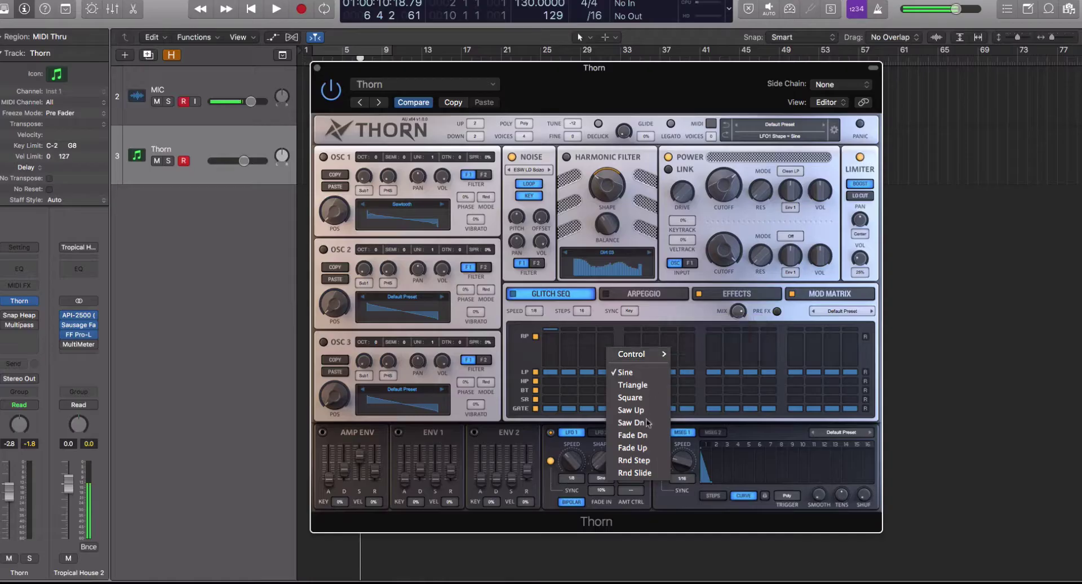
left_click(596, 455)
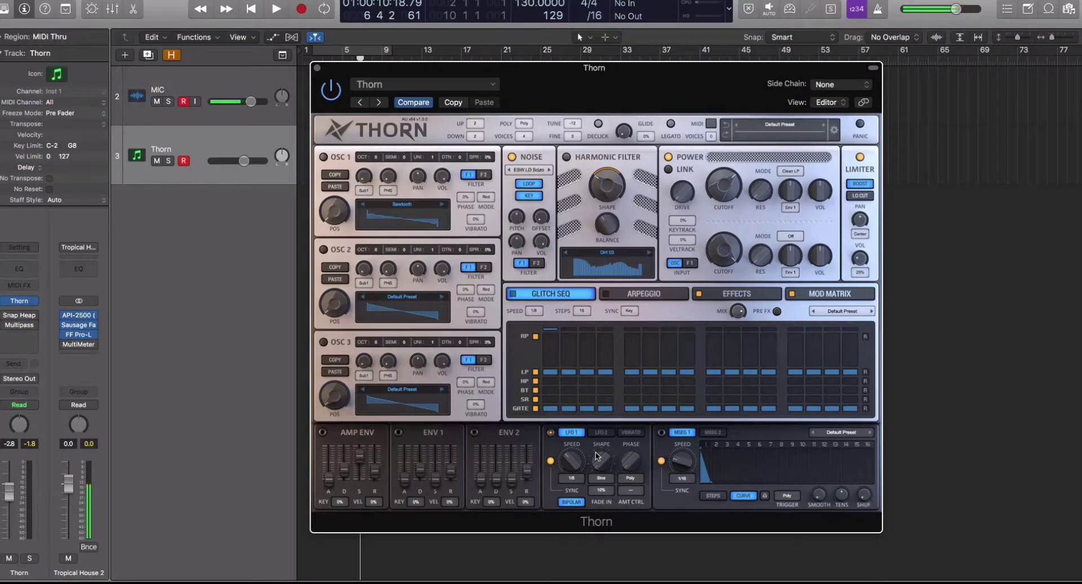
Try extending MSEG 1's curve, compare its steps and curve modes, and test its smoothing control
left_click(713, 432)
left_click(685, 434)
mouse_move(715, 483)
left_mouse_down()
mouse_move(766, 478)
mouse_move(812, 451)
mouse_move(783, 451)
mouse_move(776, 480)
left_mouse_up()
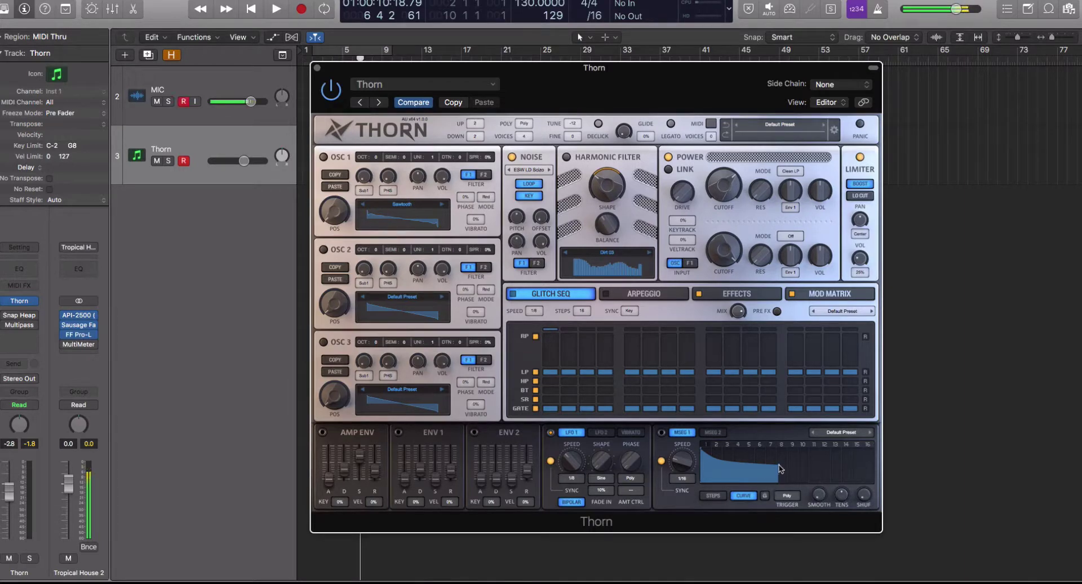
left_click(744, 496)
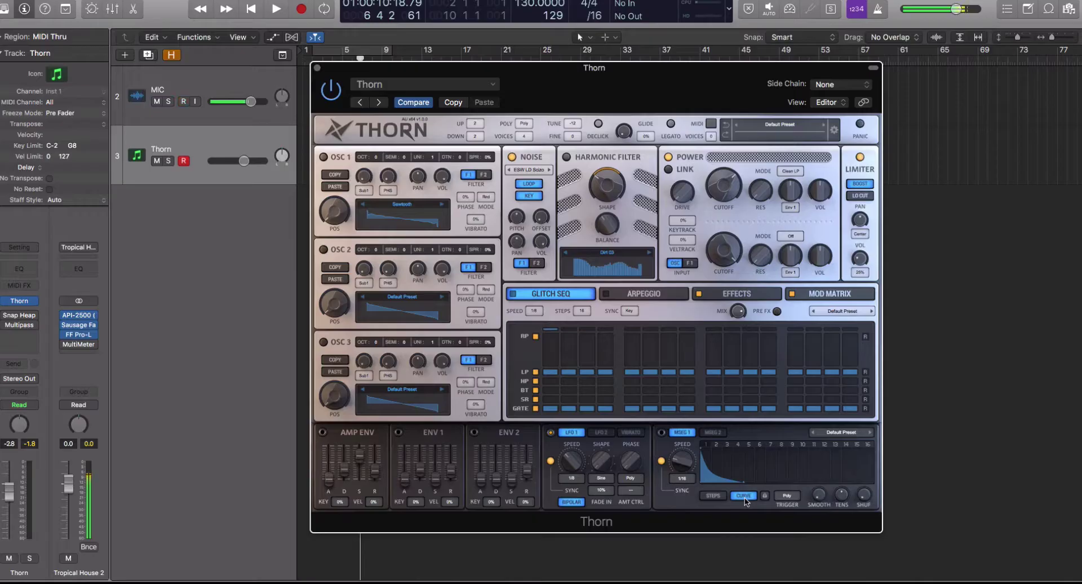
left_click(712, 495)
left_click(745, 496)
left_click_drag(821, 499, 844, 492)
Assign MSEG 1 to modulate the first power filter's cutoff and raise the modulation depth to about 86%
right_click(727, 177)
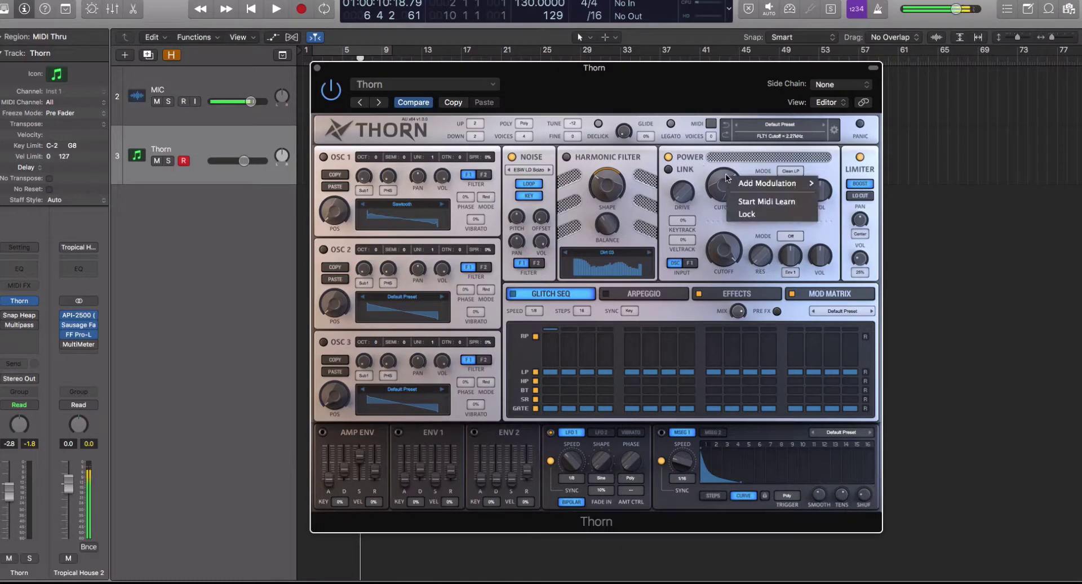
mouse_move(798, 191)
left_click(866, 272)
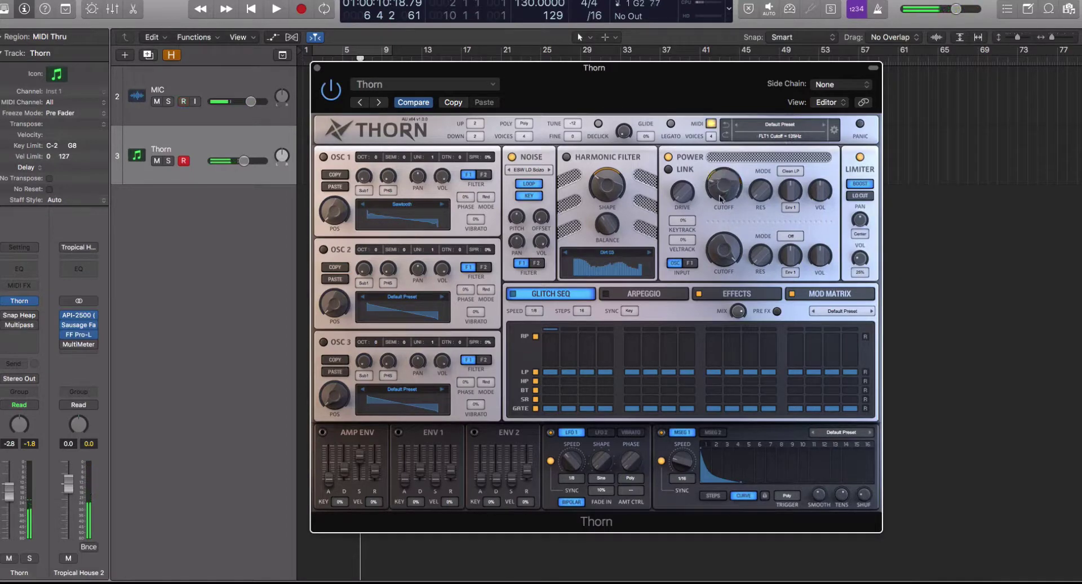
right_click(710, 169)
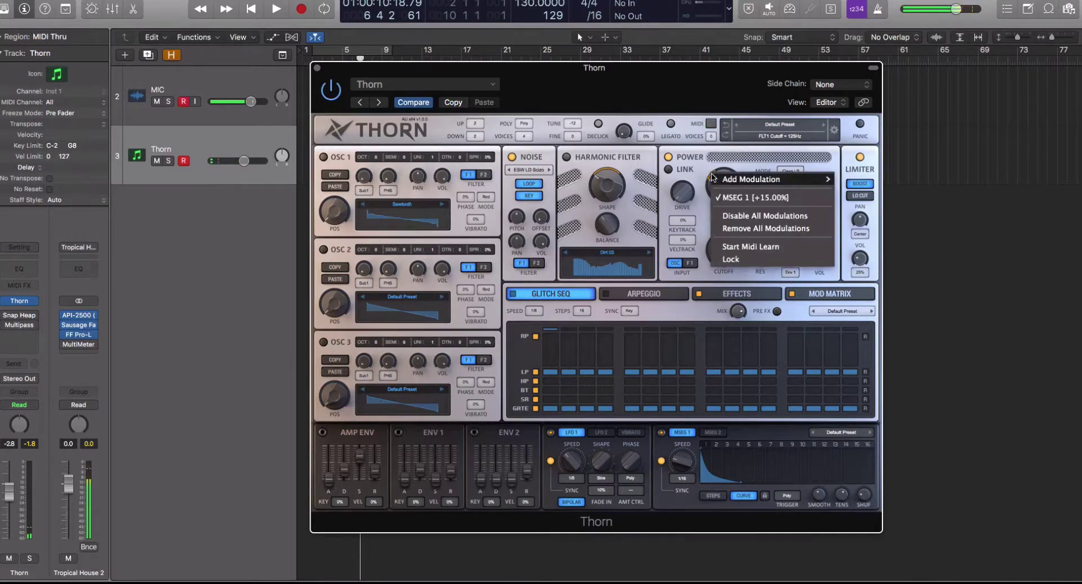
left_click(710, 176)
left_click_drag(711, 176, 712, 167)
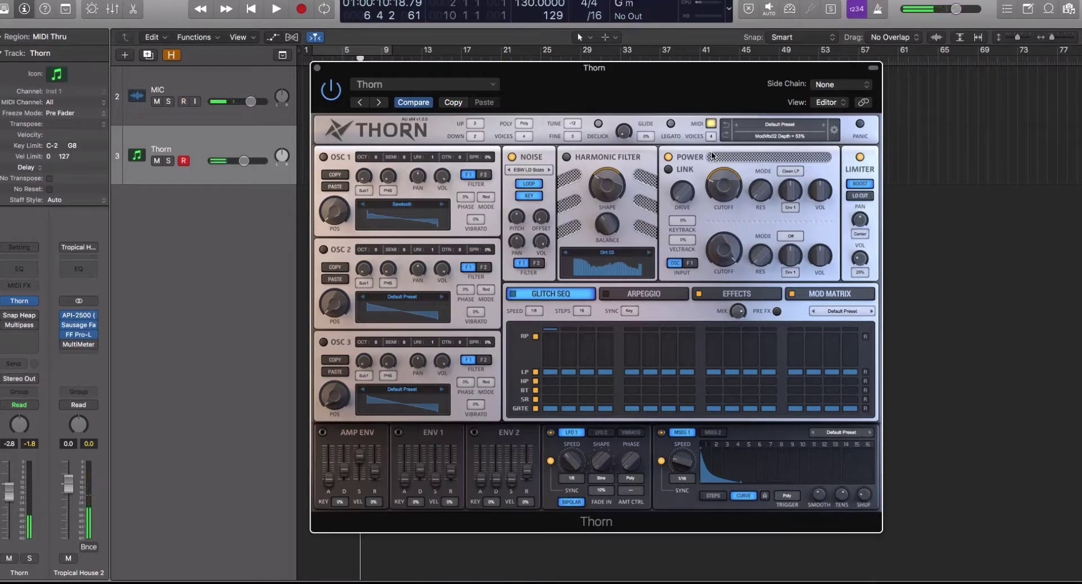
left_click_drag(716, 178, 718, 167)
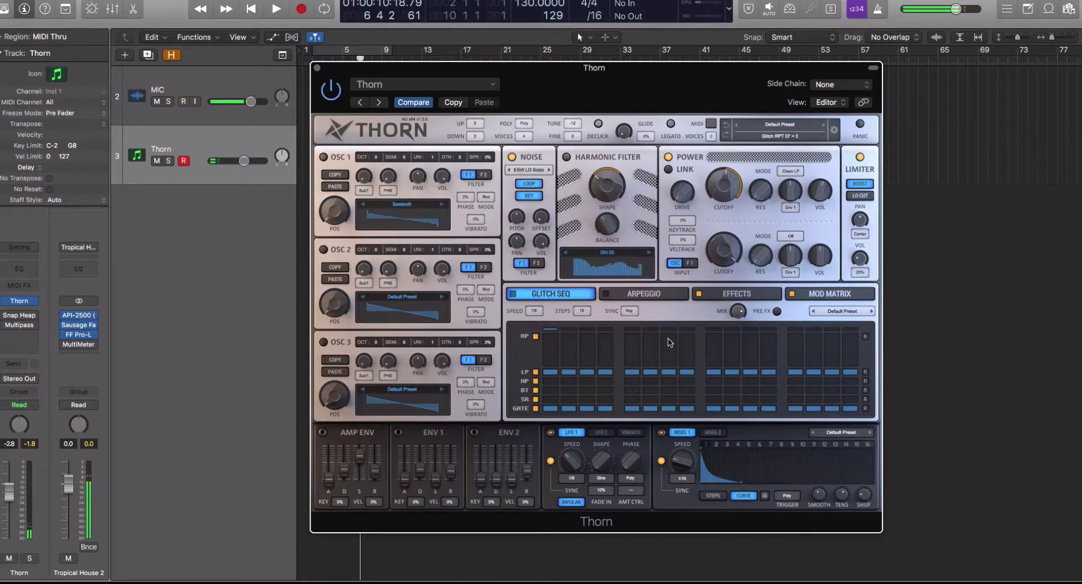
Examine the mod matrix assignments, the modulation options for filter resonance and oscillator 1's F2 routing, and the arpeggio and glitch sequencer pages
left_click(805, 297)
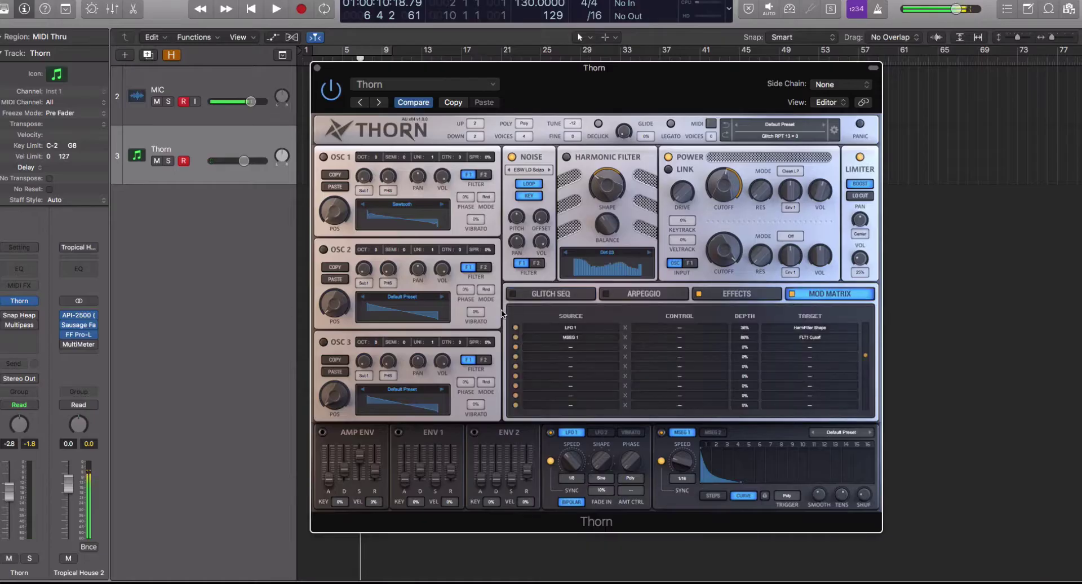
right_click(756, 190)
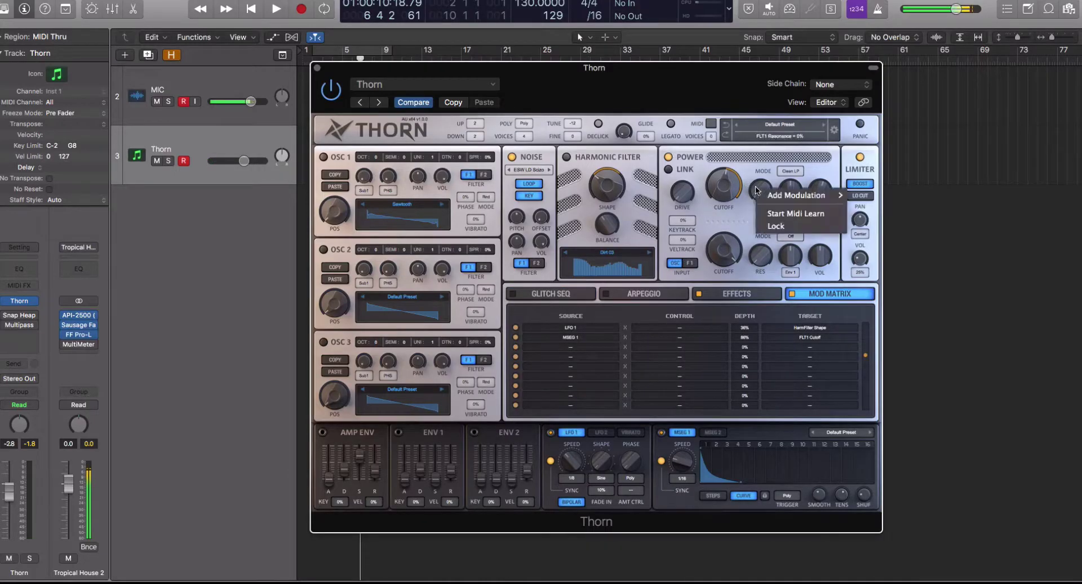
right_click(482, 176)
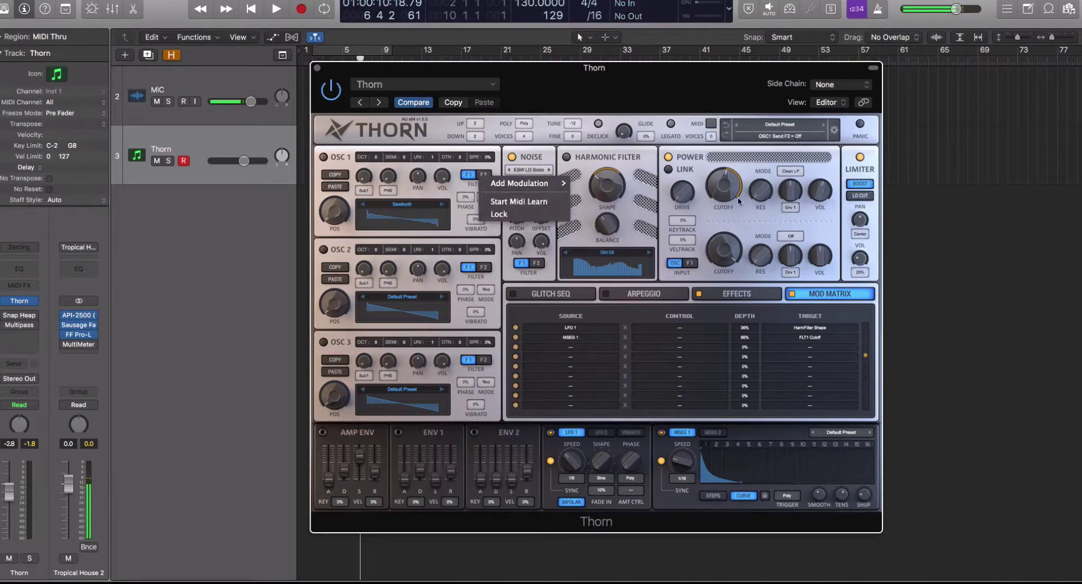
left_click(680, 211)
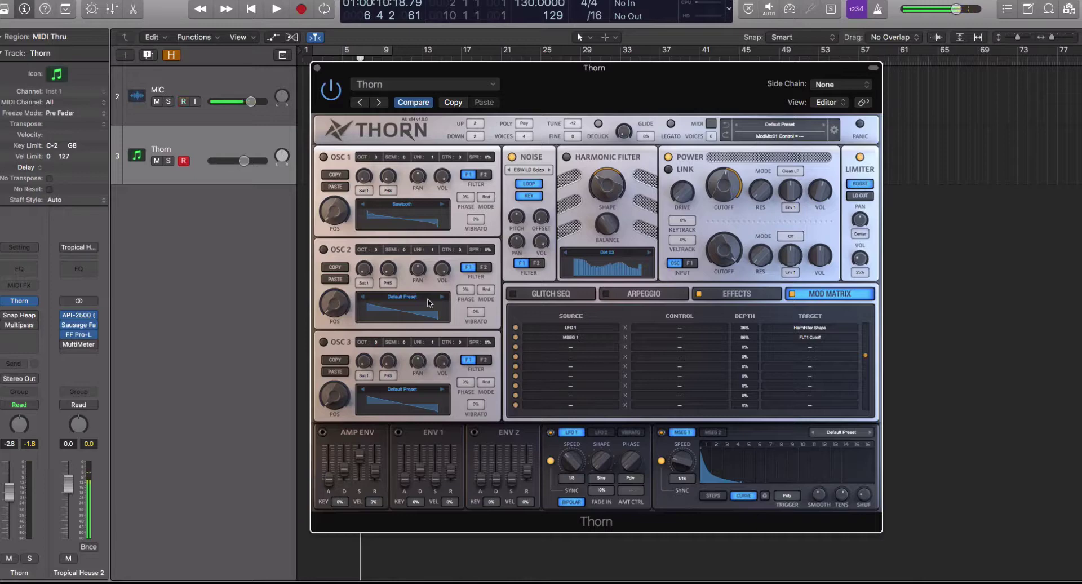
left_click(627, 294)
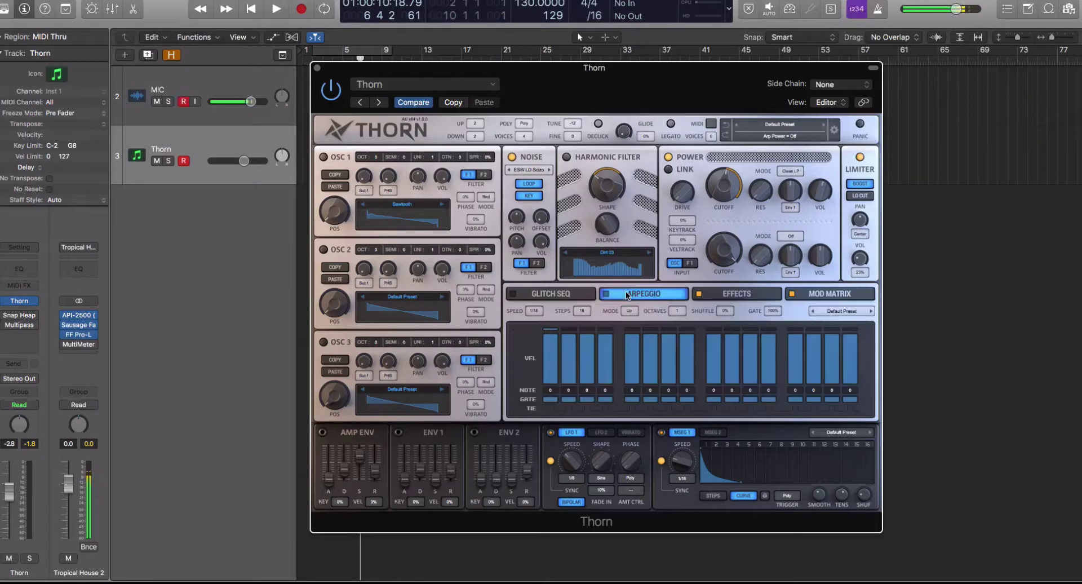
left_click(569, 298)
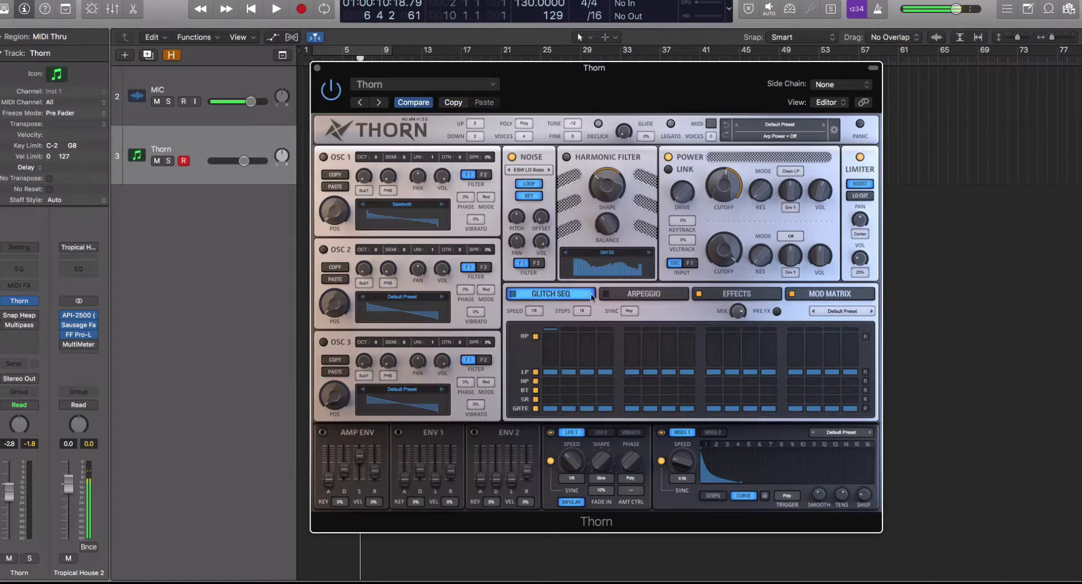
Reorder the effects chain to Lo-Fi, Phaser, Chorus, Flanger, Distortion, Reverb, Compressor, EQ, Delay
left_click(704, 295)
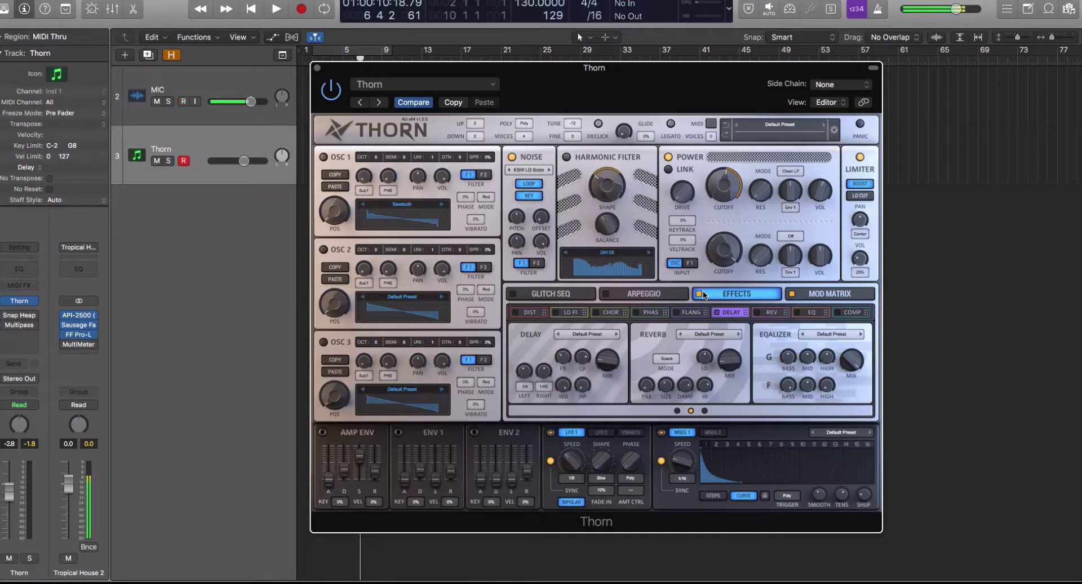
left_click(702, 290)
mouse_move(573, 314)
left_mouse_down()
mouse_move(534, 313)
mouse_move(556, 313)
left_mouse_up()
left_click_drag(642, 313, 558, 313)
left_click_drag(675, 313, 648, 314)
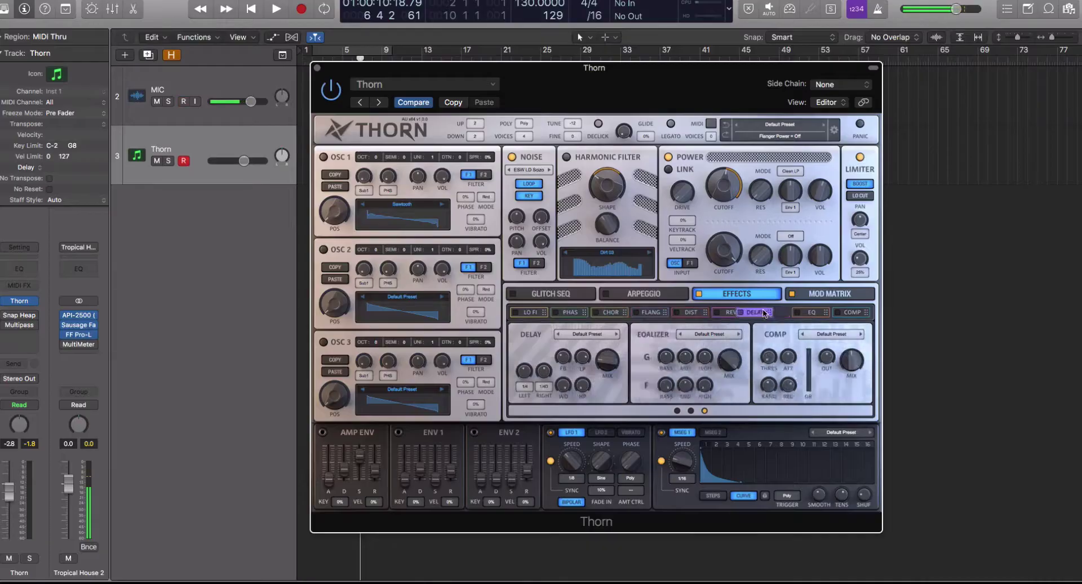
left_click_drag(731, 312, 766, 319)
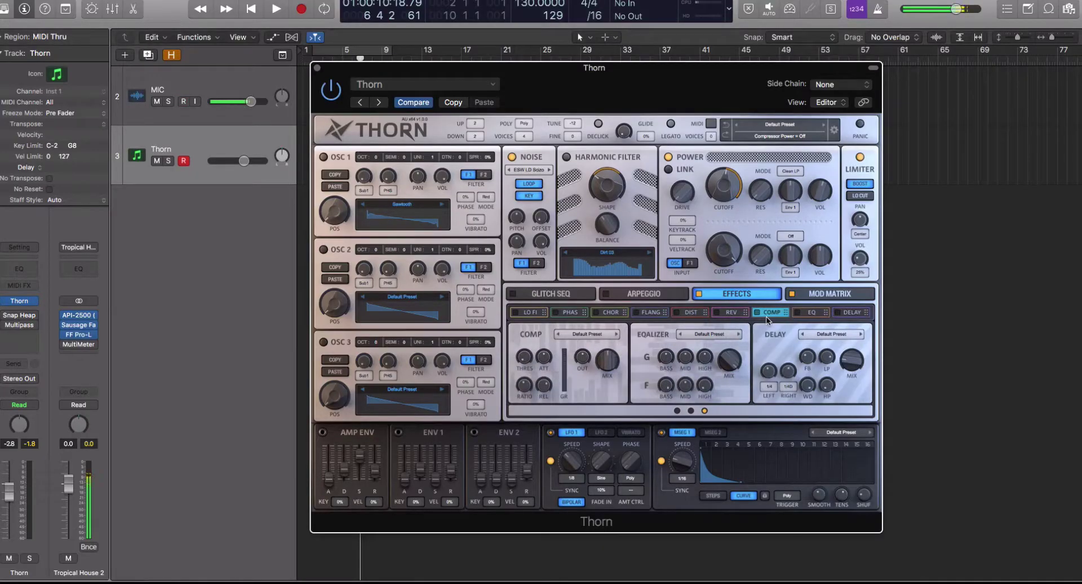
Examine the controls of each effect in the reordered chain, from Lo-Fi through to Delay
left_click(595, 312)
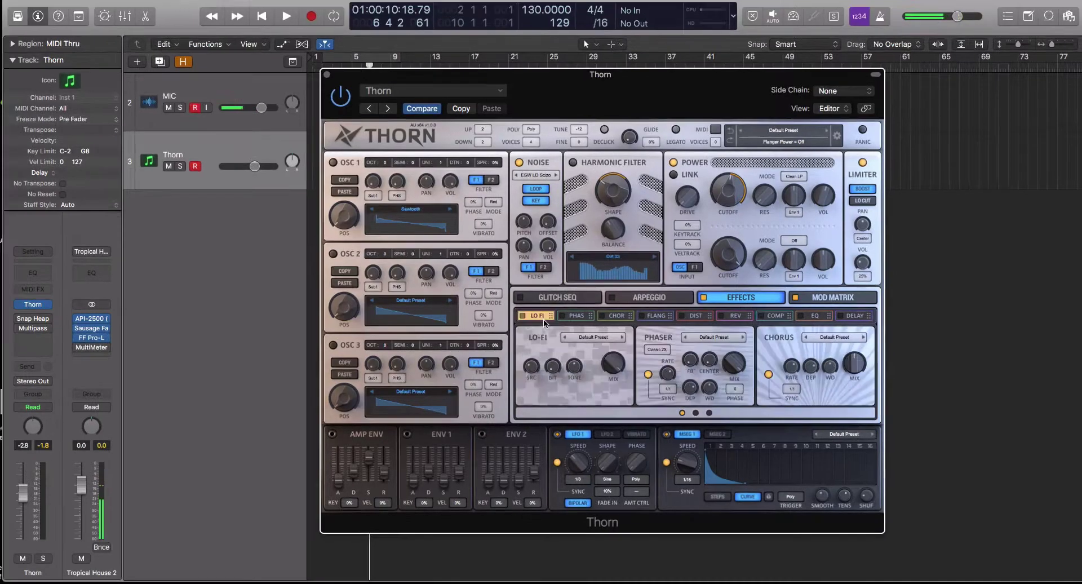
left_click(570, 311)
left_click(606, 317)
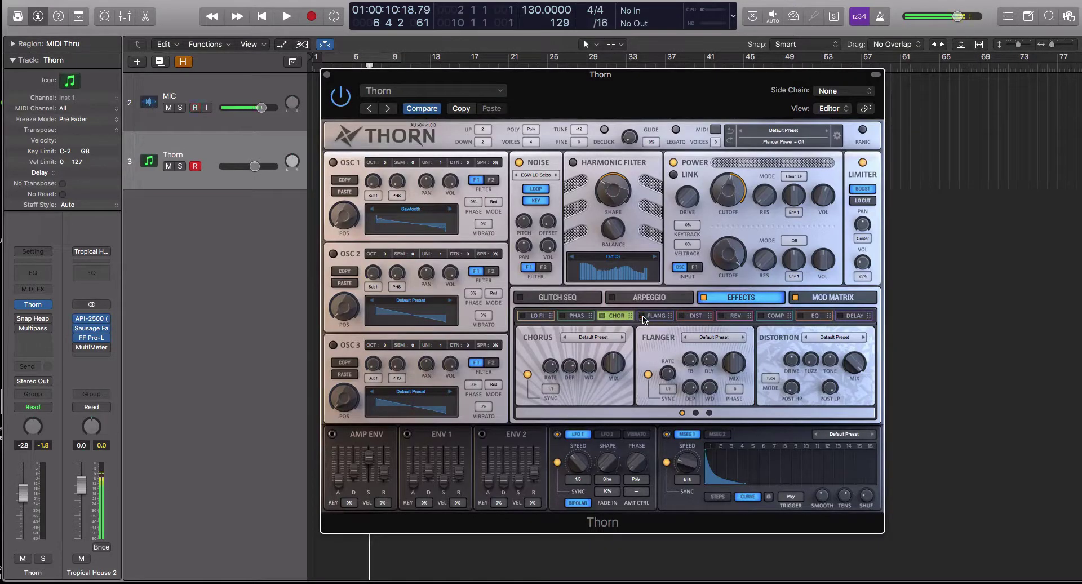
left_click(694, 315)
left_click(732, 315)
left_click(776, 316)
left_click(814, 316)
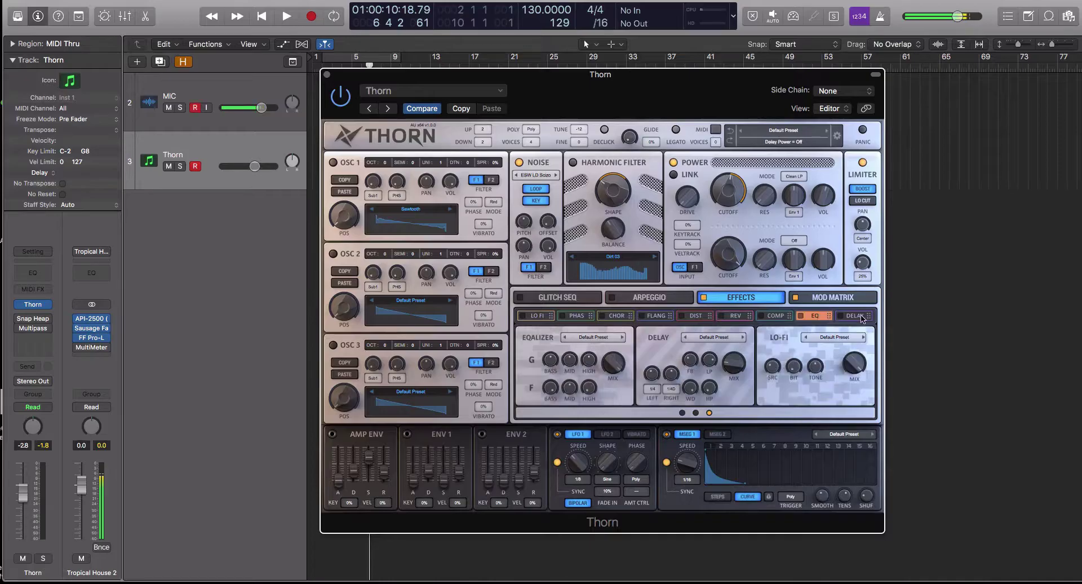
left_click(854, 315)
Enable the reverb effect and load its Plate 04 preset
left_click(732, 315)
left_click(596, 337)
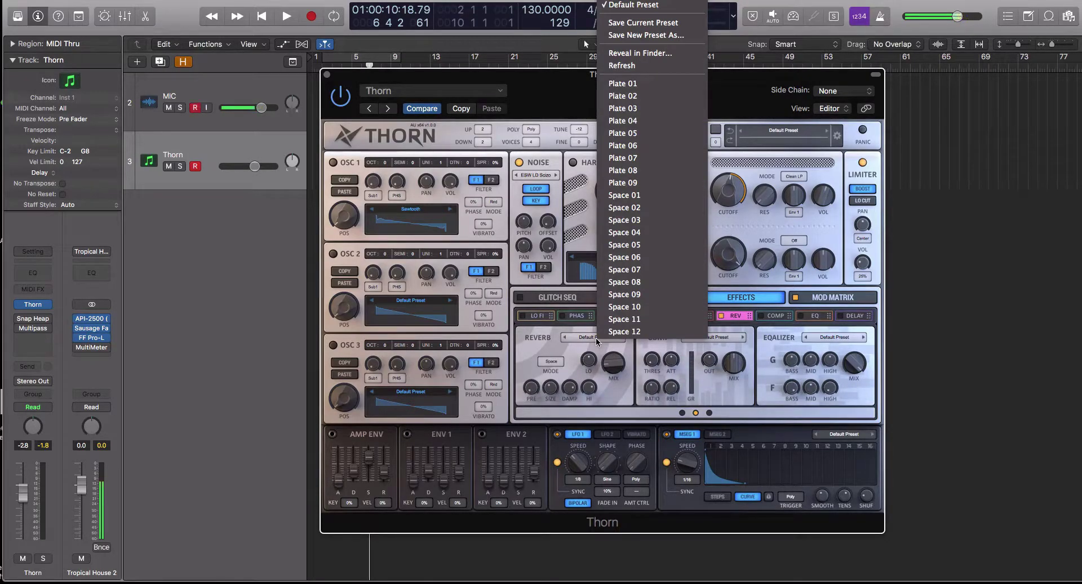
left_click(555, 347)
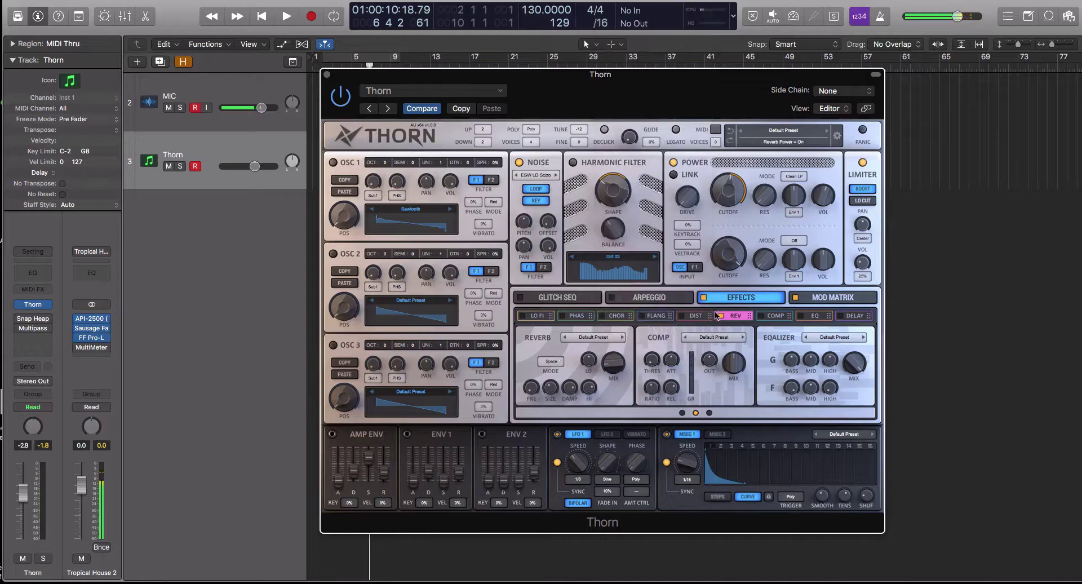
left_click(613, 339)
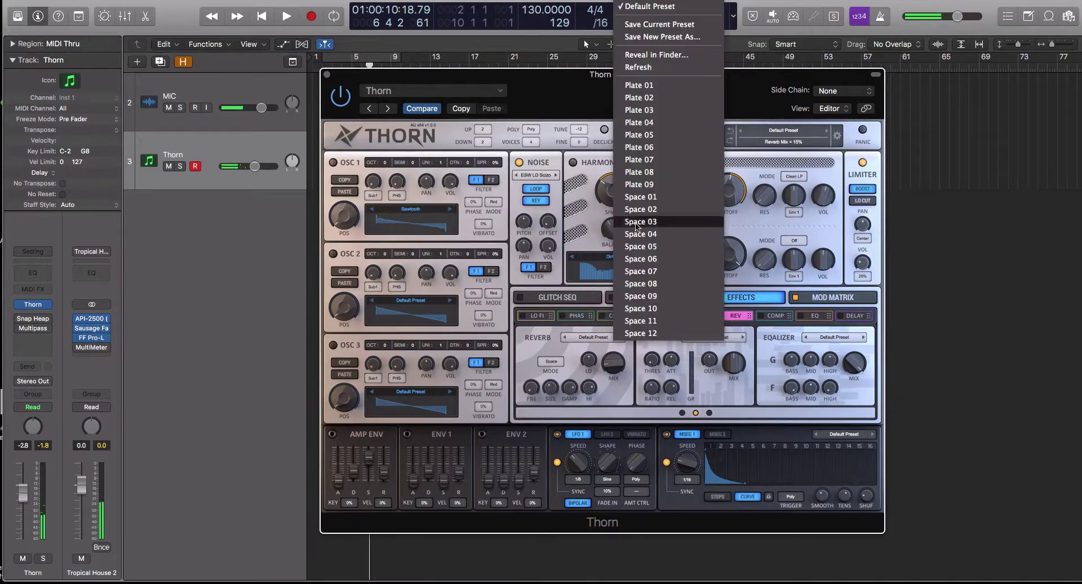
left_click(648, 125)
Switch the Plate 04 reverb's mode from Plate to Space and raise its mix
left_click(551, 361)
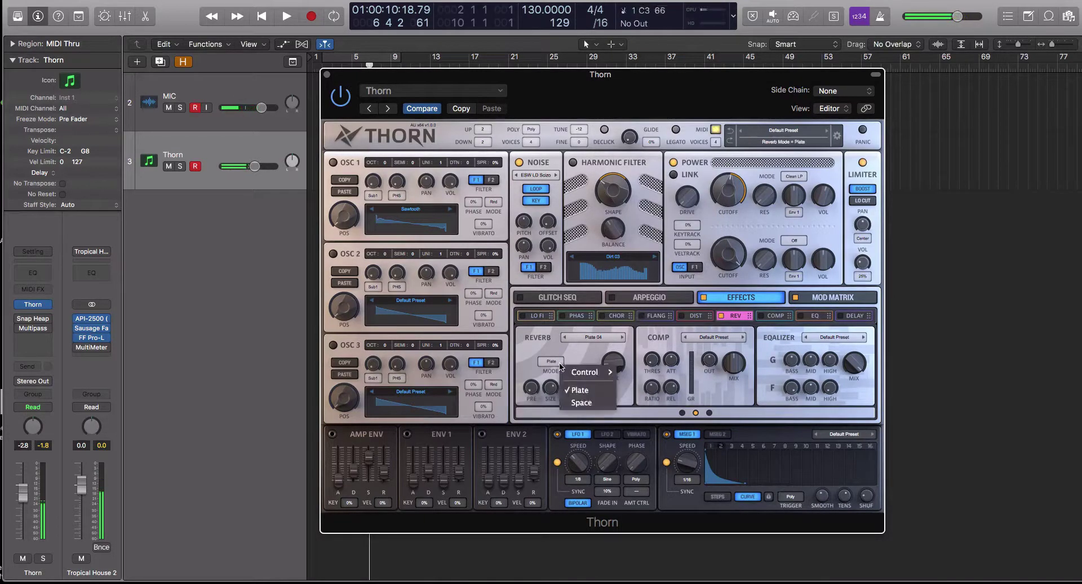
left_click(572, 399)
left_click_drag(604, 375, 605, 363)
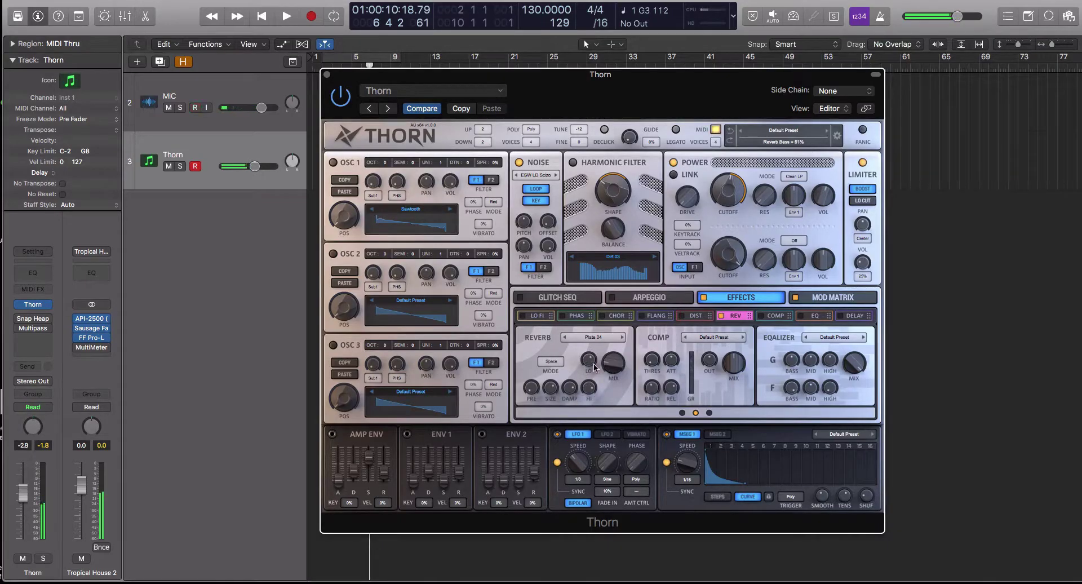
Load the Plate 06 reverb preset, with its mode set to Space and its mix at 5%
left_click(620, 337)
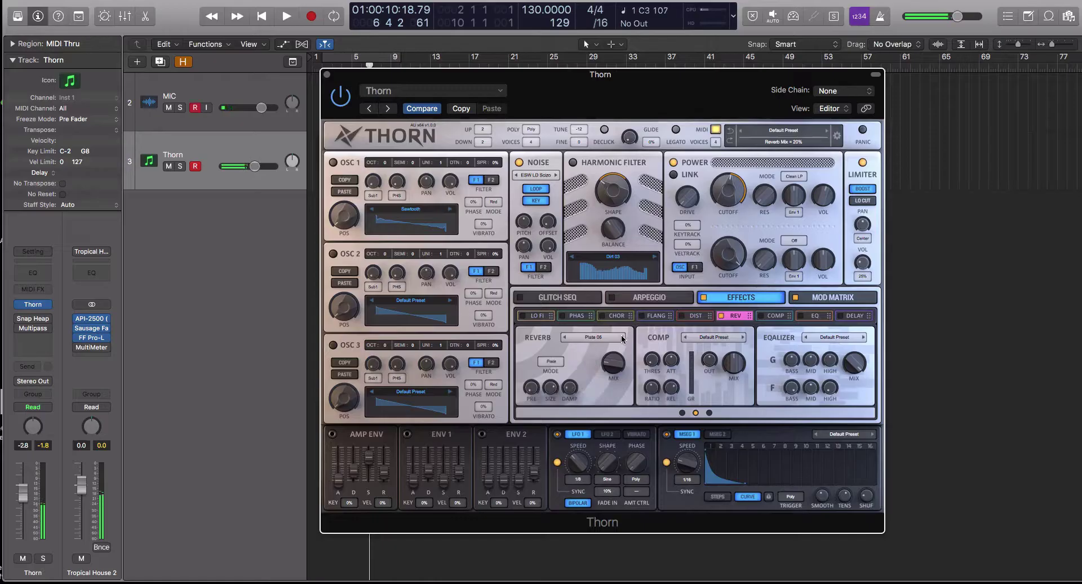
left_click(549, 360)
left_click(564, 393)
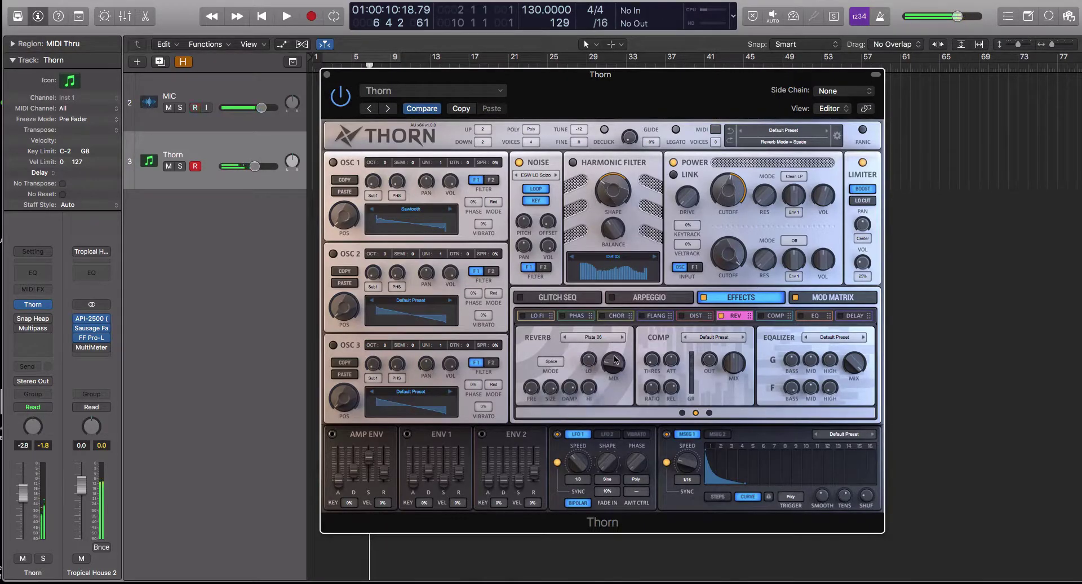
left_click_drag(615, 359, 612, 376)
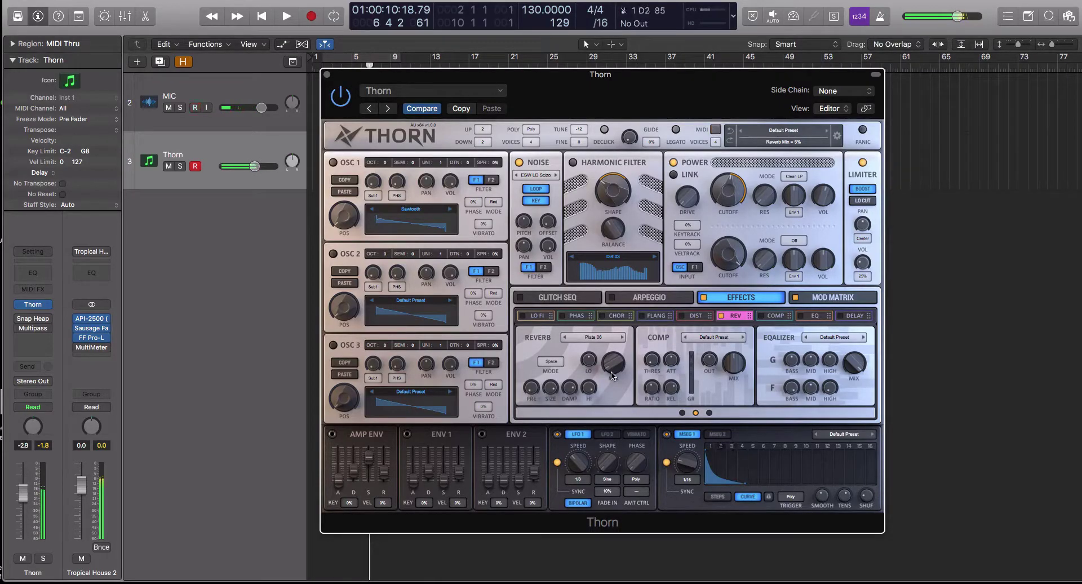
Reset the synth by reloading the Default Preset
left_click(833, 297)
left_click(574, 298)
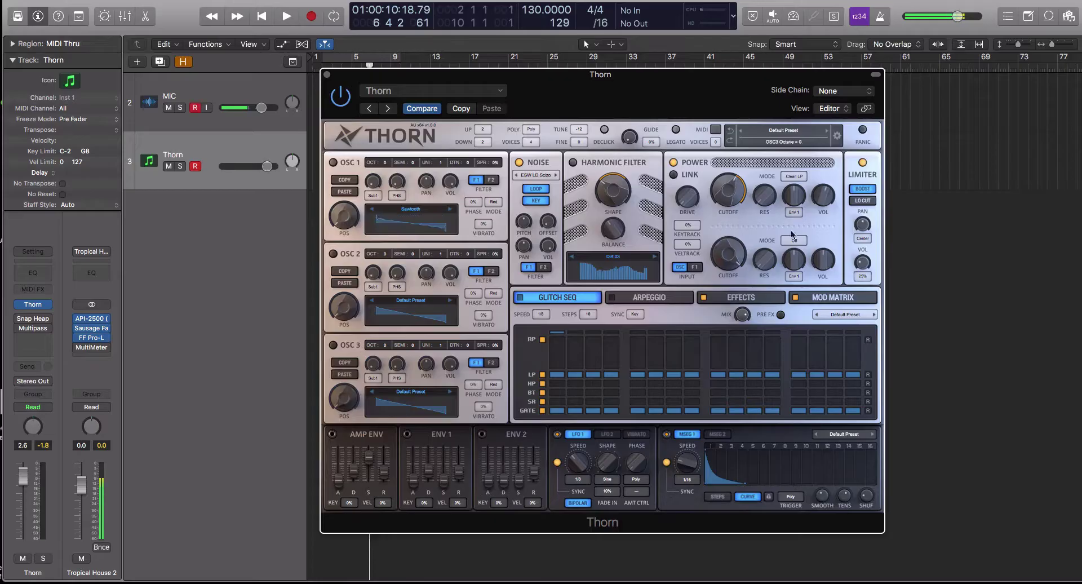
left_click(803, 135)
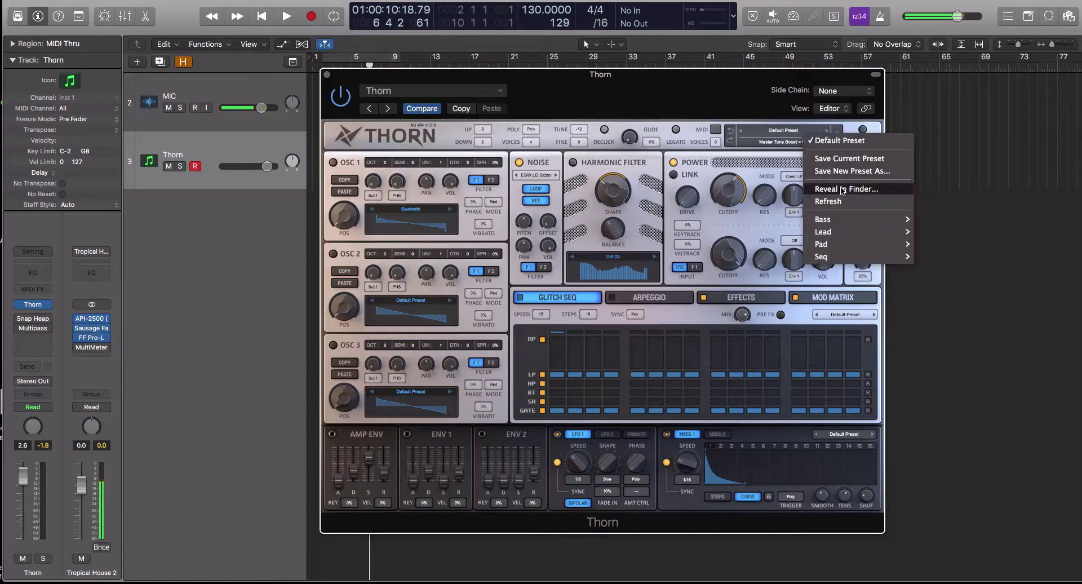
left_click(837, 144)
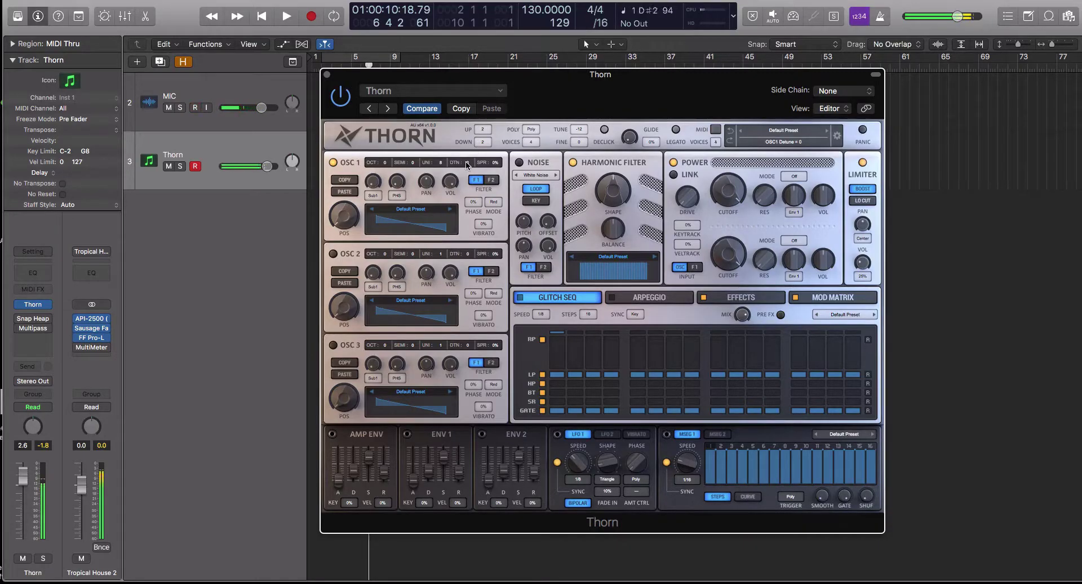
Raise oscillator 1's phase amount and set its phase mode to Free
left_click_drag(473, 202, 474, 172)
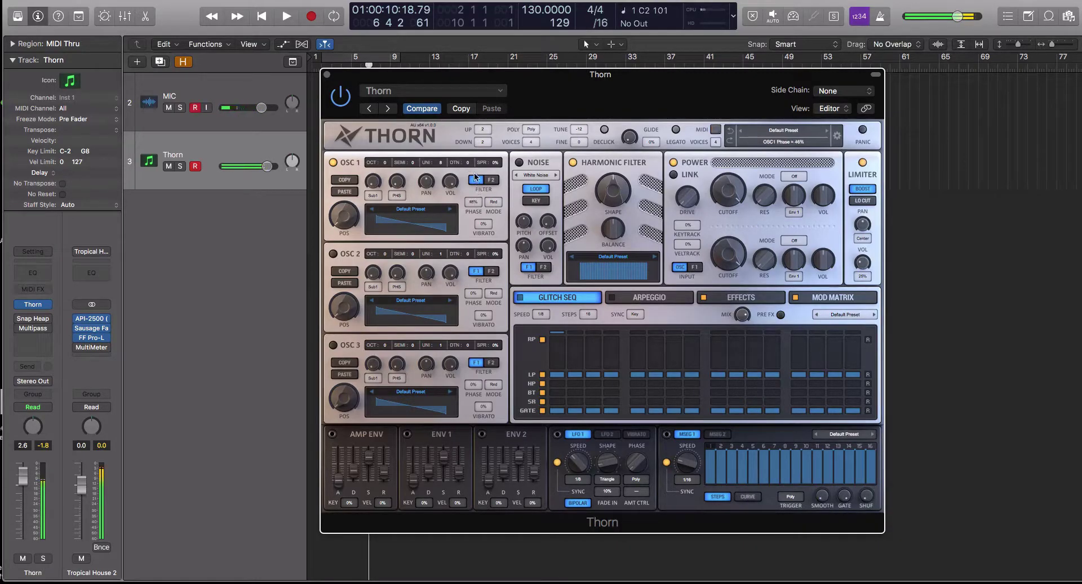
left_click(489, 207)
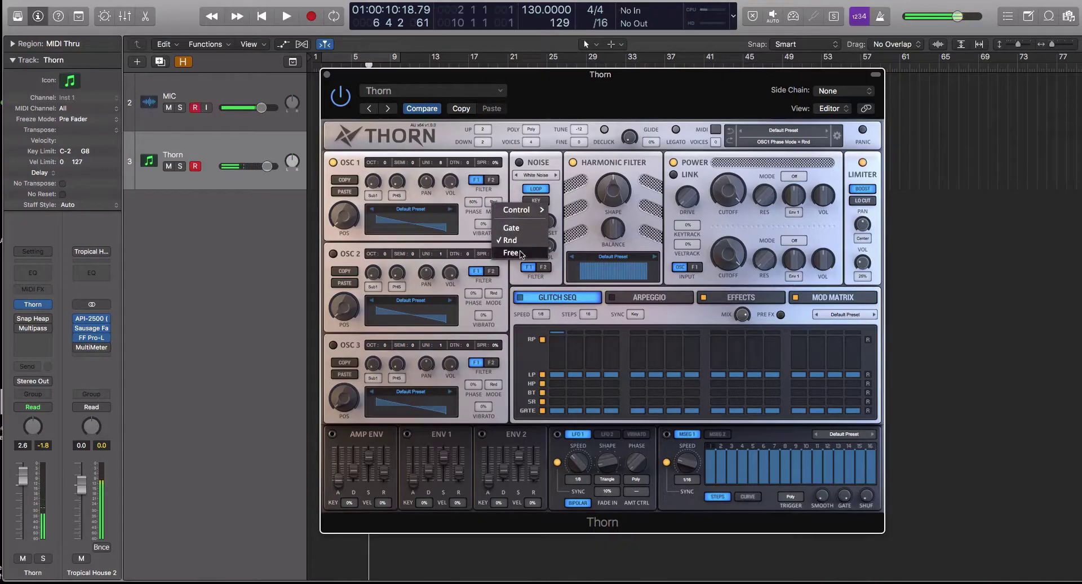
left_click(489, 224)
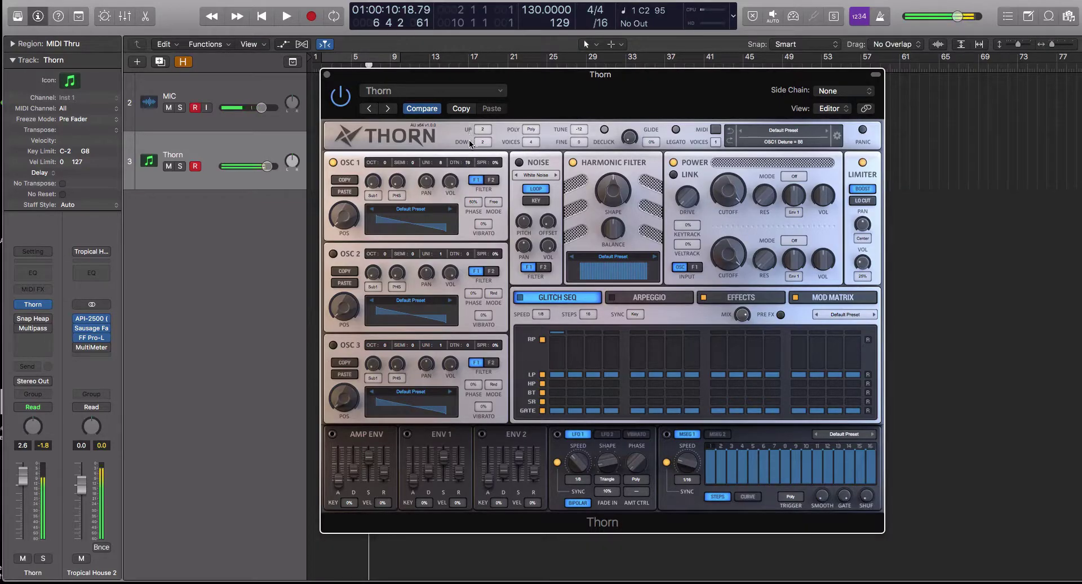
Lower oscillator 1's detune to 31 and set the Thorn channel's volume to 0.0
left_click_drag(469, 146, 507, 128)
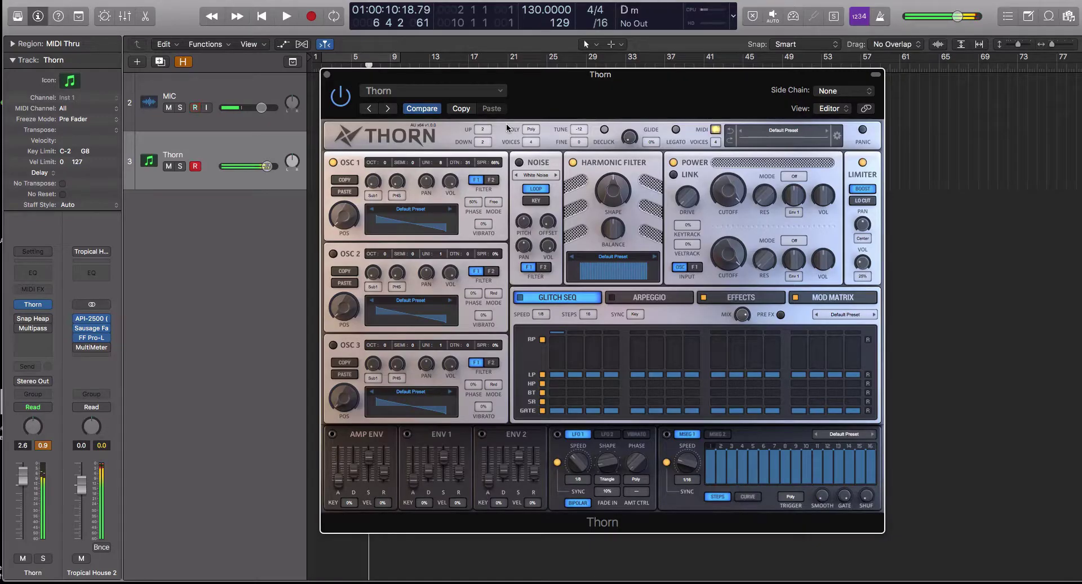
double_click(23, 446)
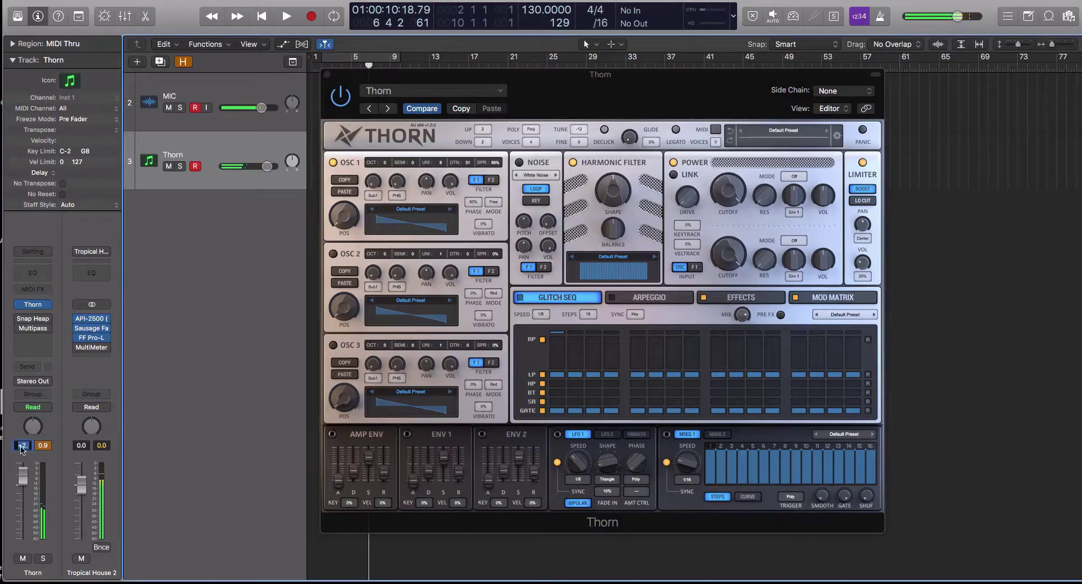
type("-")
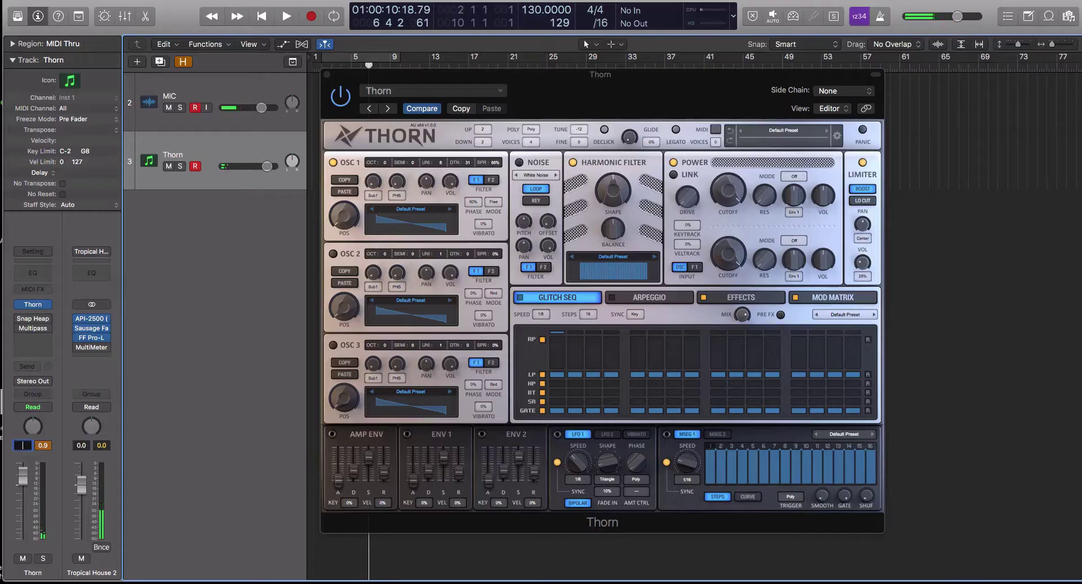
type("0")
key("Return")
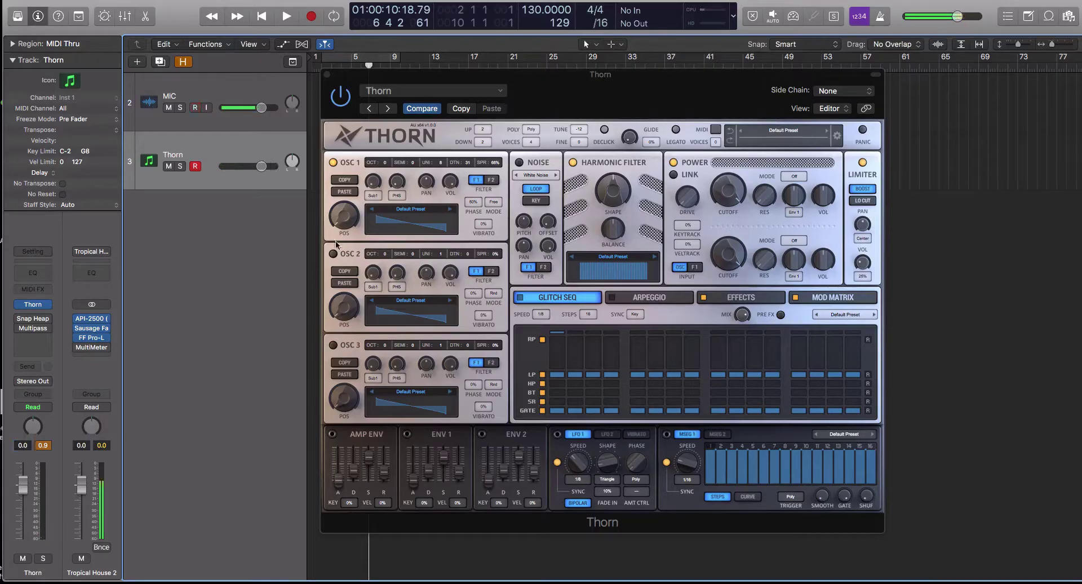
Show the CPU/HD performance meter and set the synth's maximum voices to 16
left_click(707, 13)
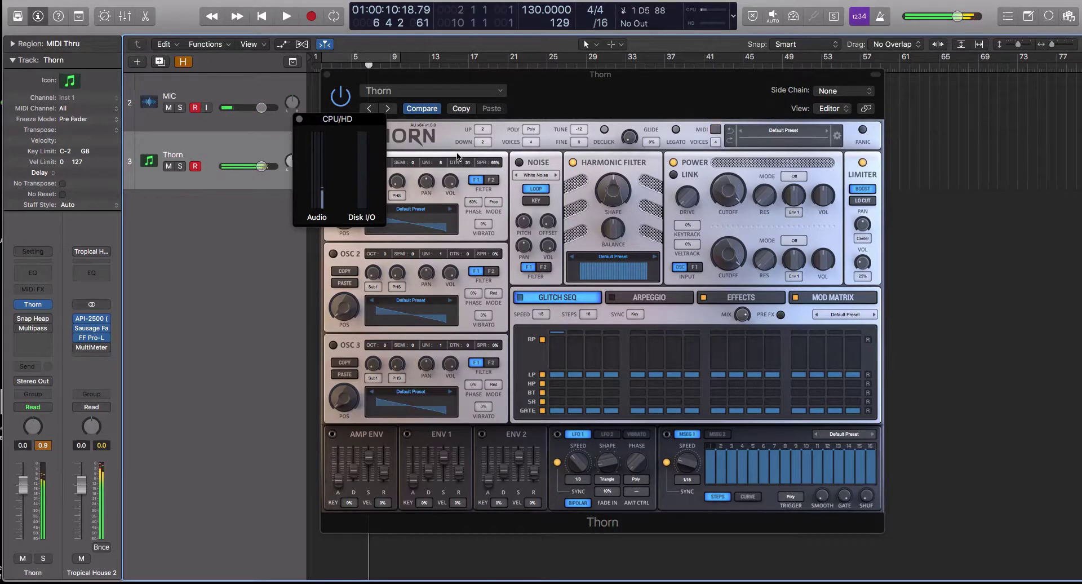
left_click(531, 141)
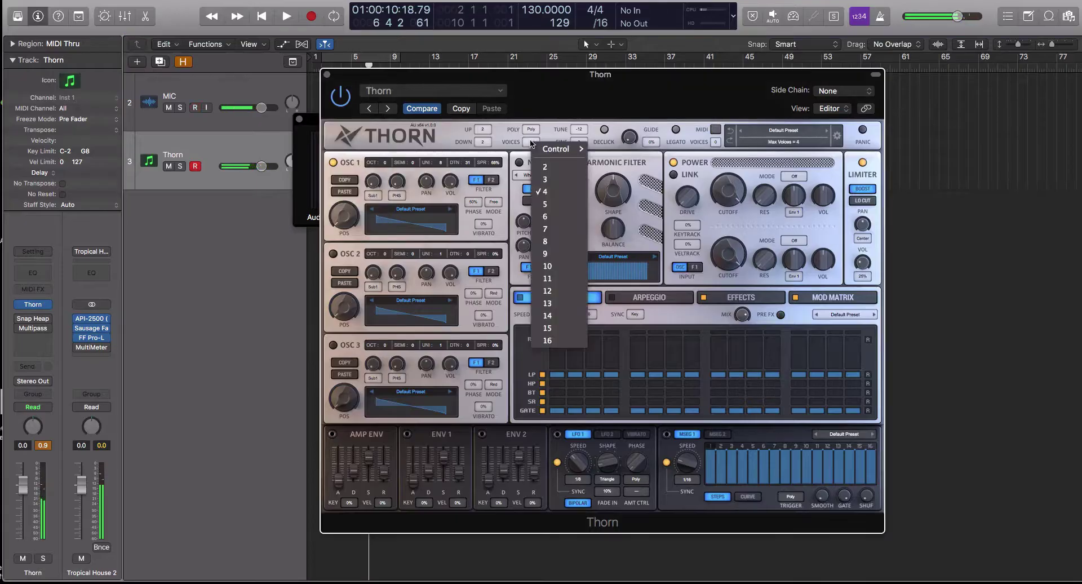
left_click(547, 340)
left_click(309, 158)
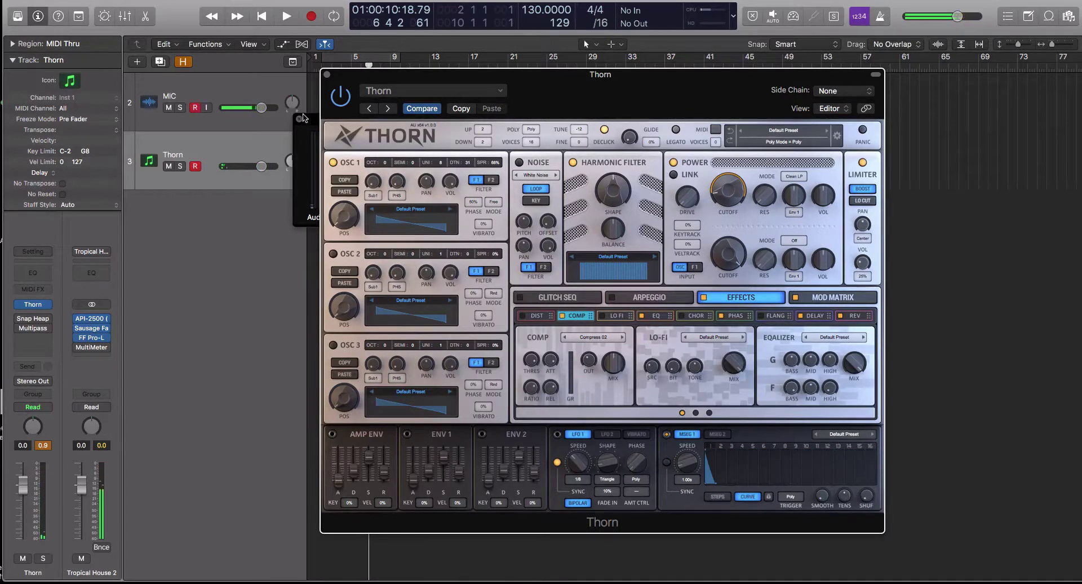
Load the BASS Charge preset and lower the channel's fader to -4.0
left_click(778, 134)
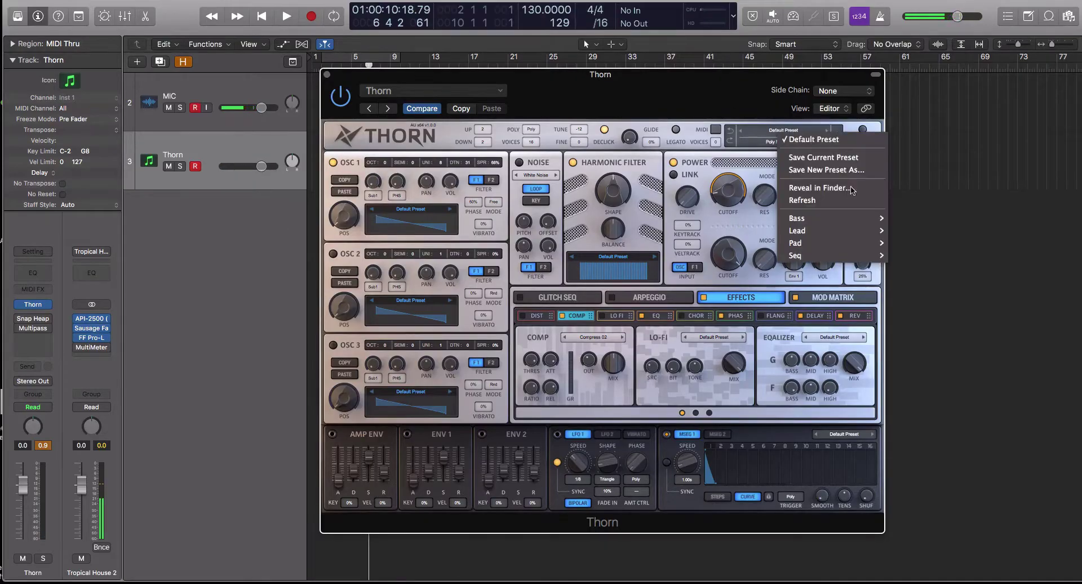
mouse_move(798, 213)
left_click(528, 181)
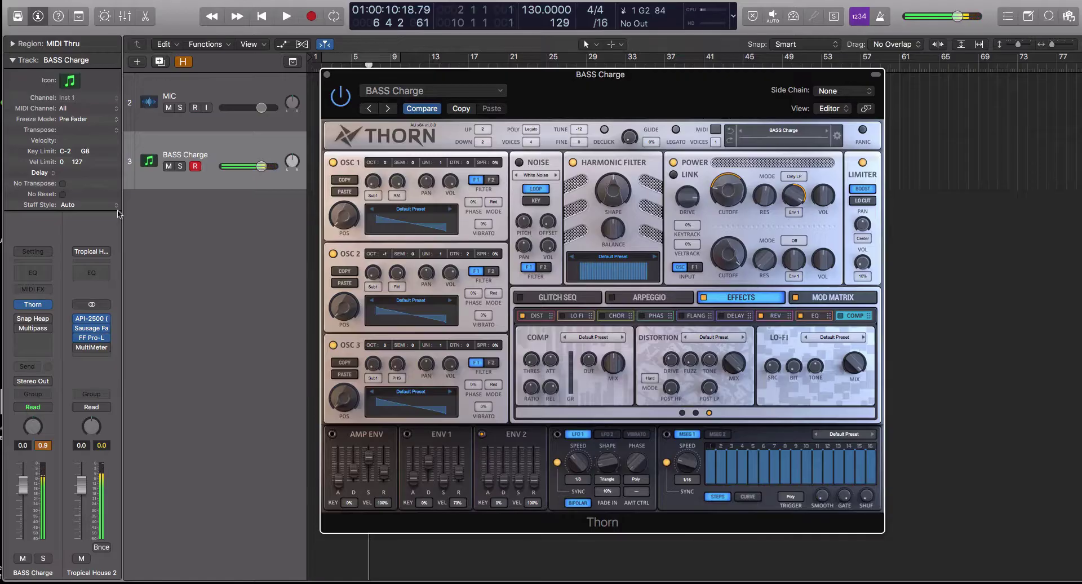
left_click_drag(22, 491, 22, 503)
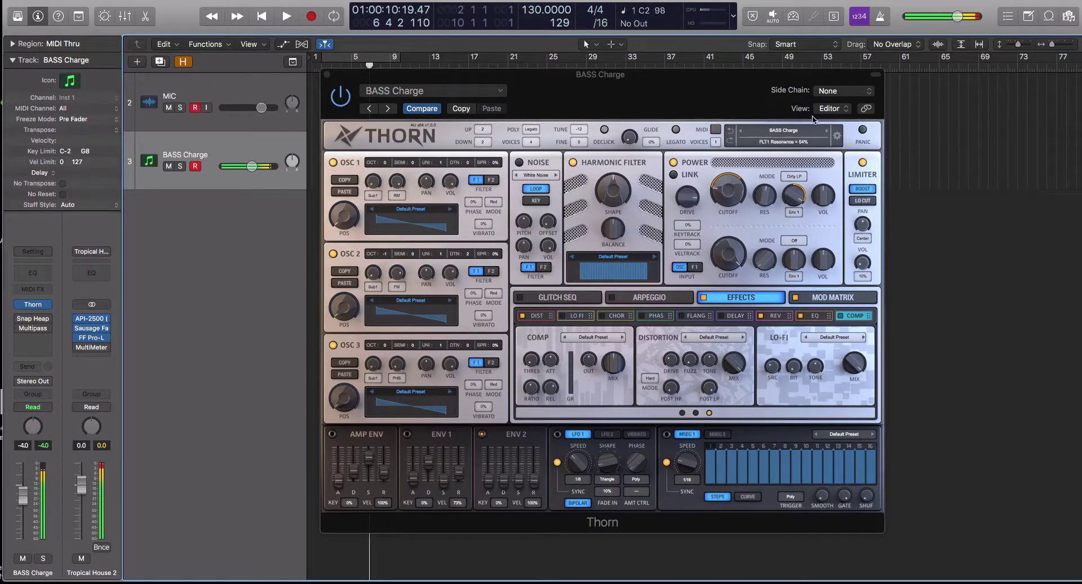
Audition the bass presets in sequence from BASS Chrome through BASS Digger
left_click(828, 132)
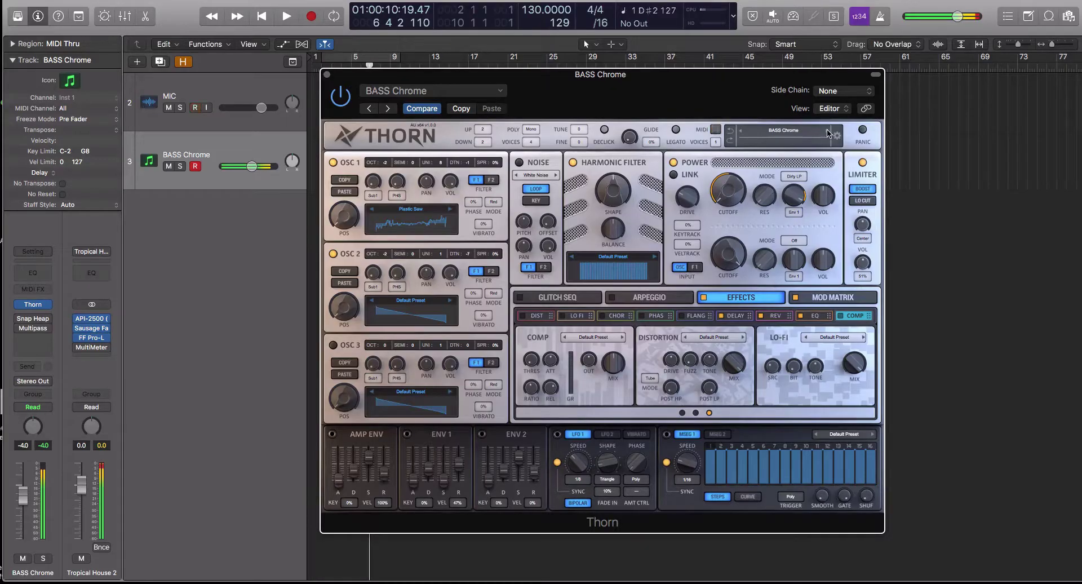
left_click(828, 133)
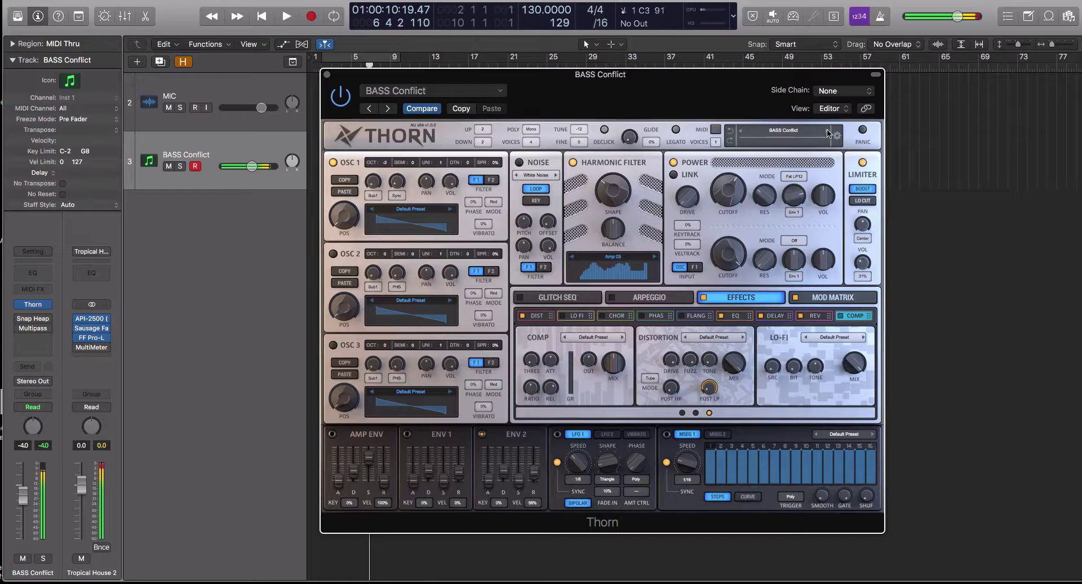
left_click(827, 133)
left_click(827, 133)
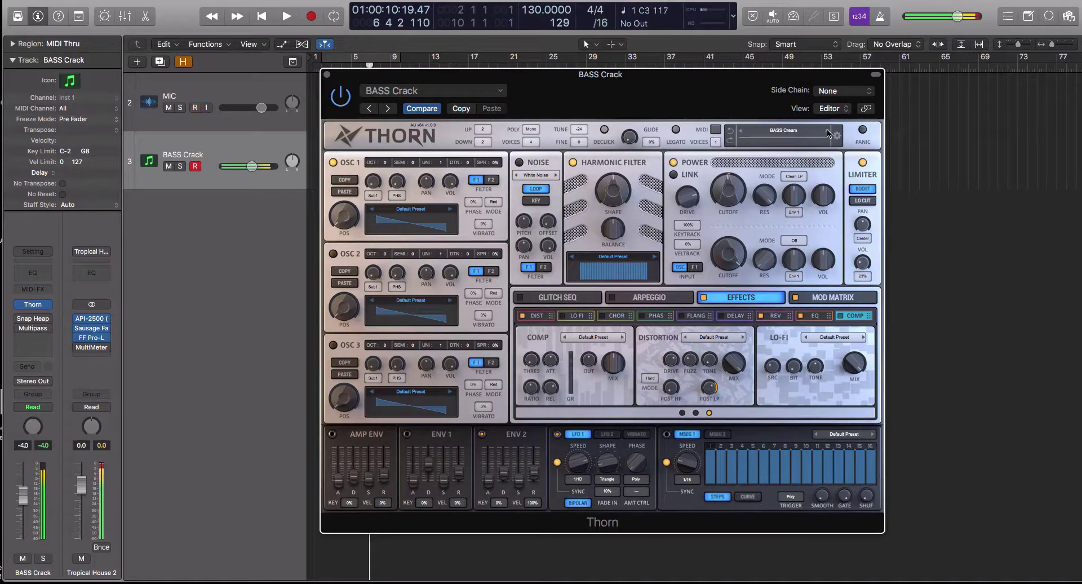
left_click(827, 133)
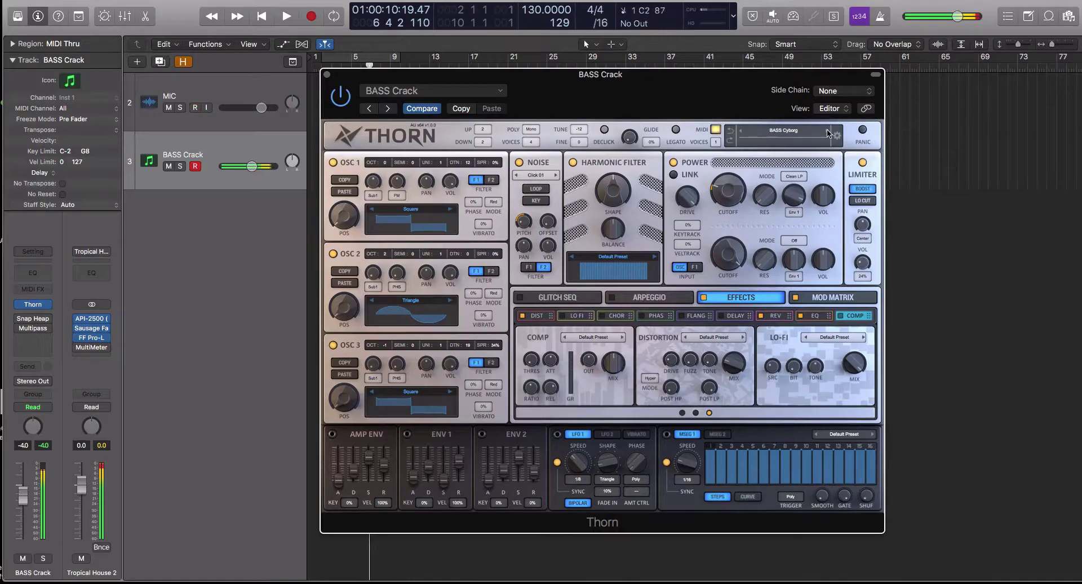
left_click(827, 133)
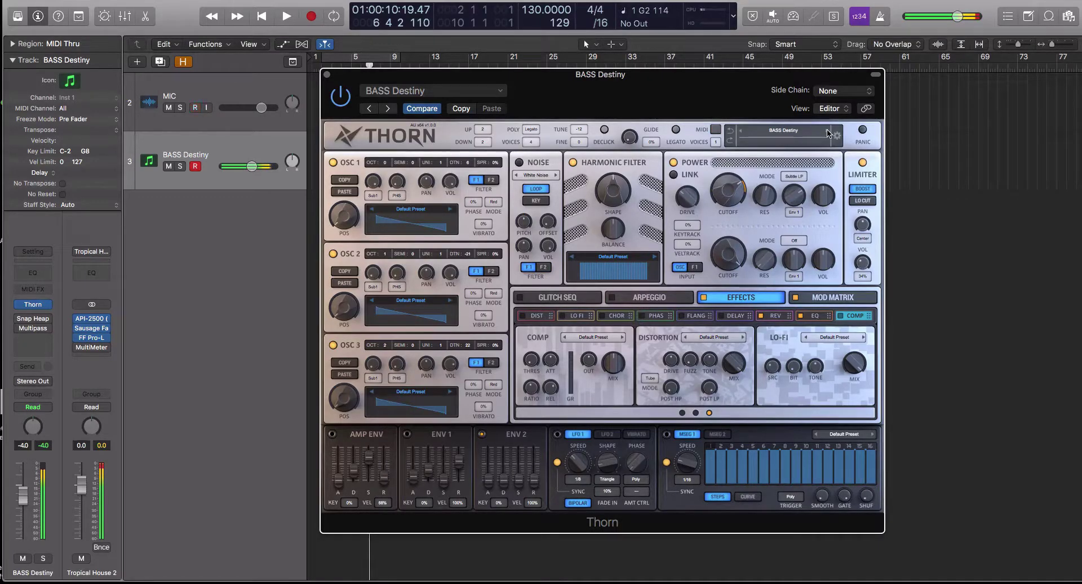
left_click(827, 133)
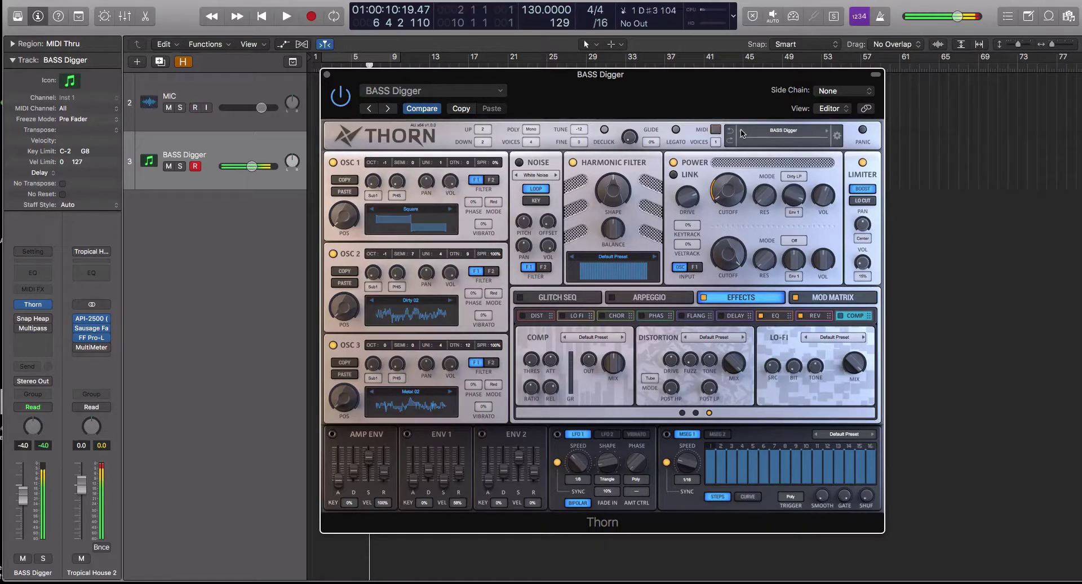
Continue auditioning the bass presets in sequence from BASS Dog through BASS Formant
left_click(826, 131)
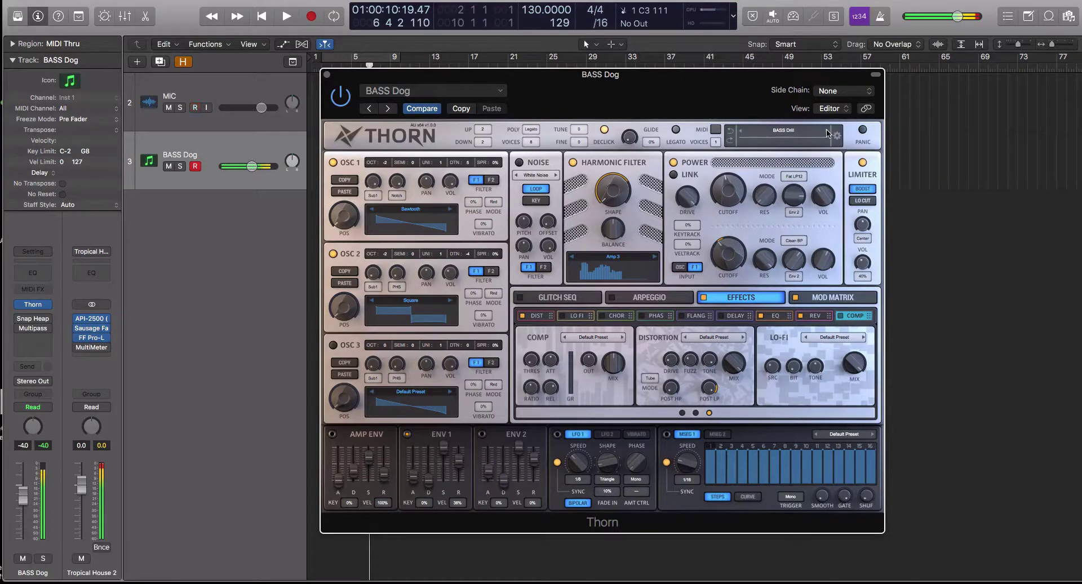
left_click(826, 132)
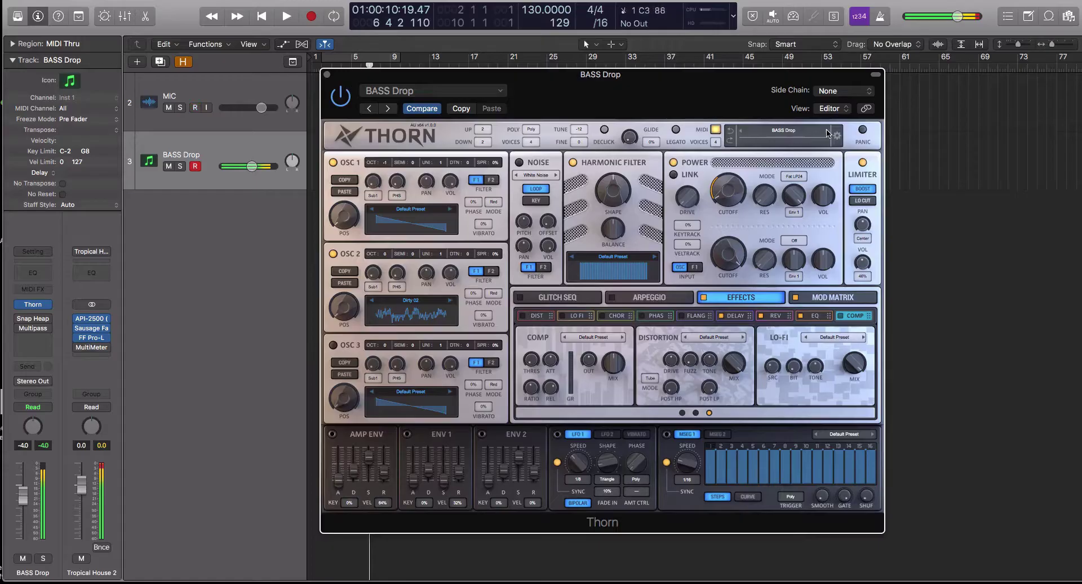
left_click(826, 133)
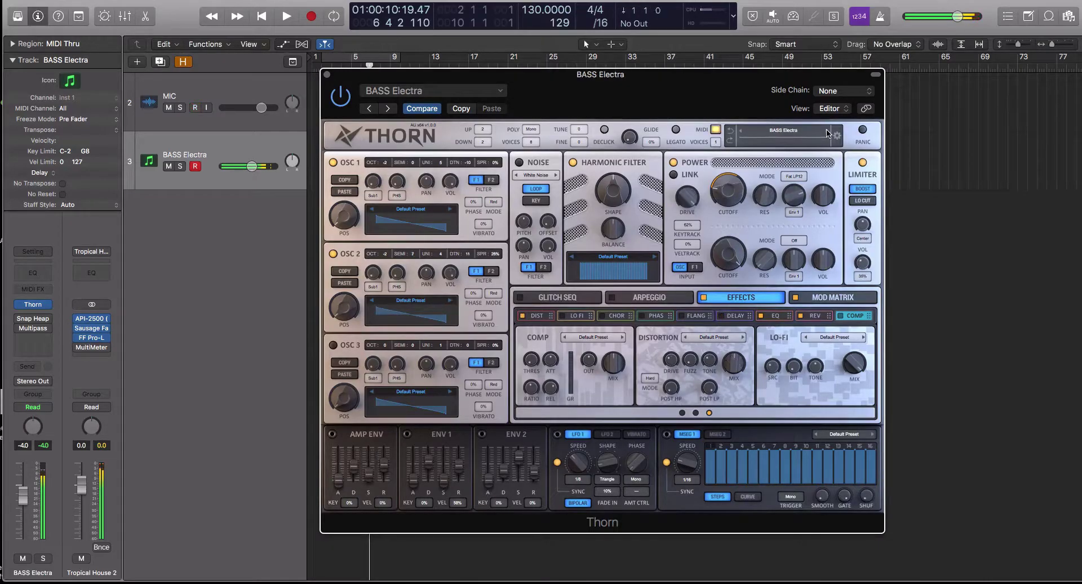
left_click(827, 133)
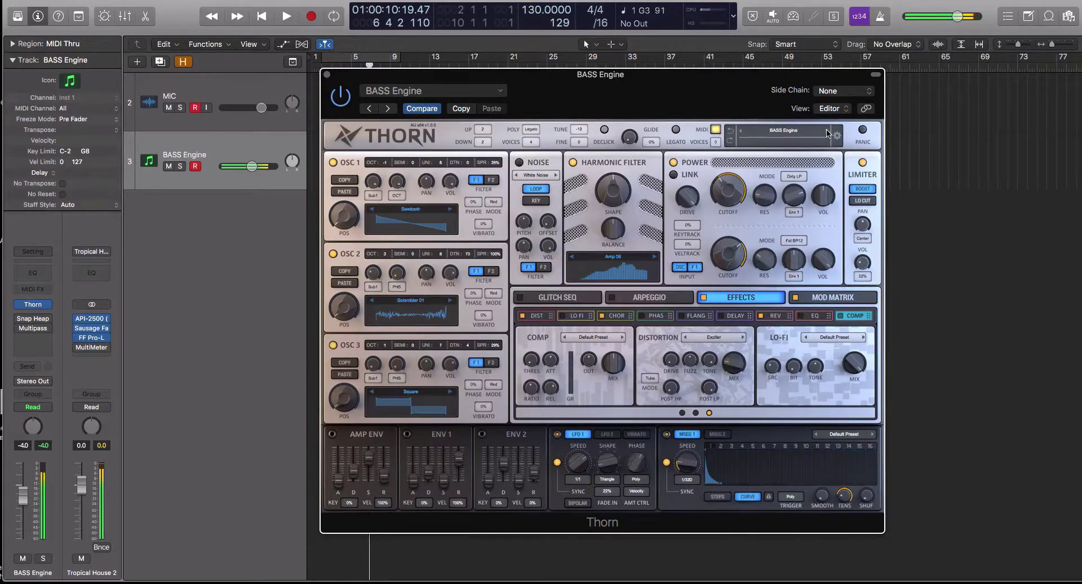
left_click(826, 133)
left_click(826, 133)
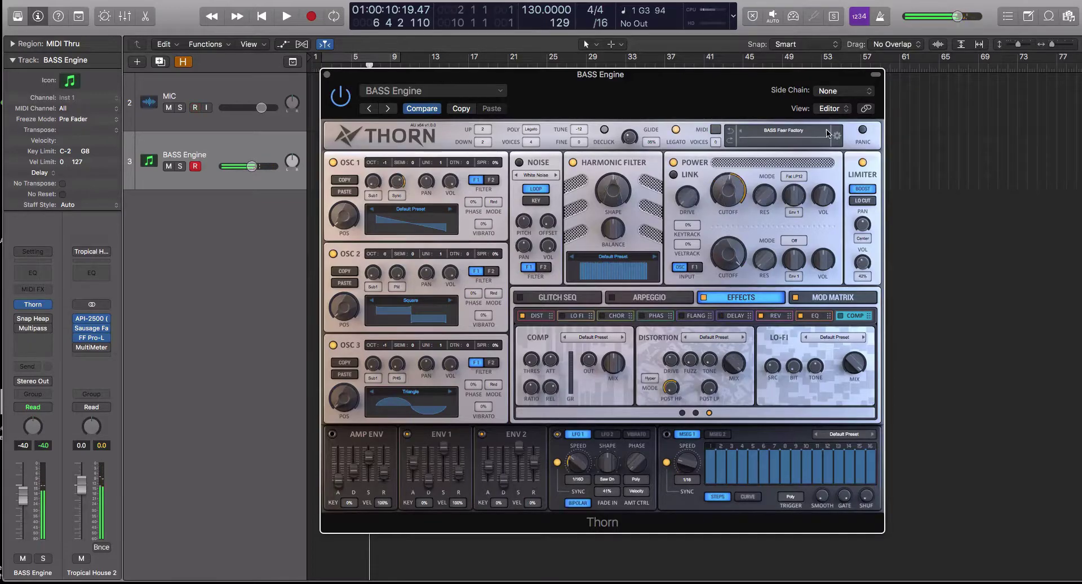
left_click(826, 133)
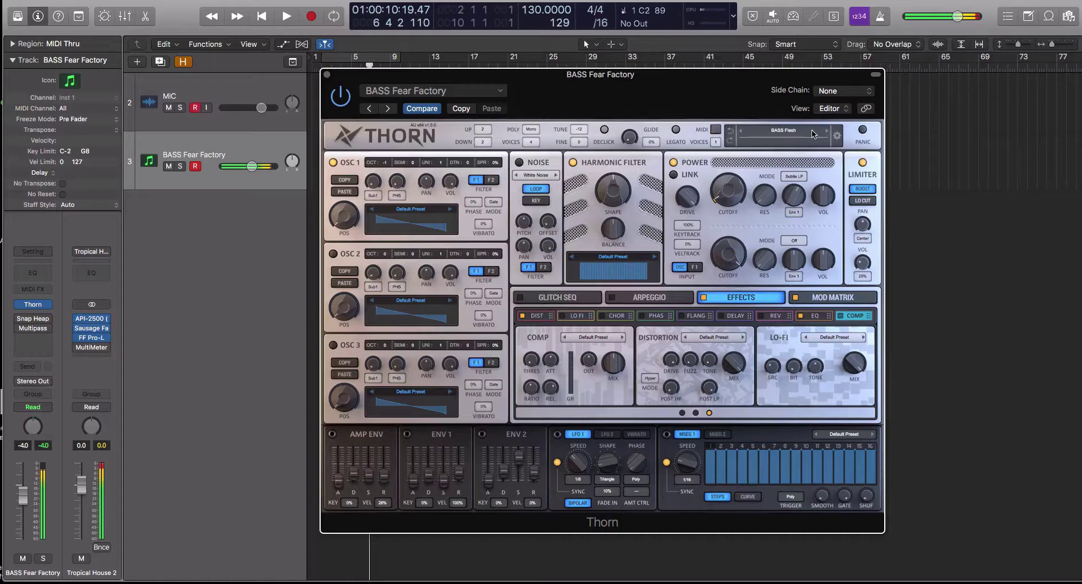
left_click(827, 131)
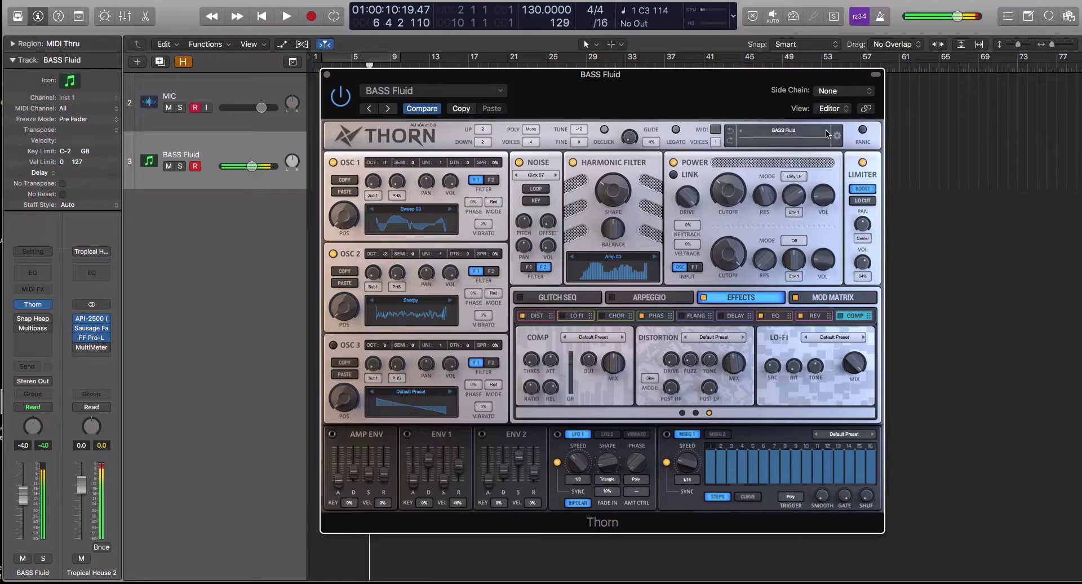
left_click(827, 133)
Load the BASS SynthVox preset and adjust the cutoff of the first power filter
left_click(814, 132)
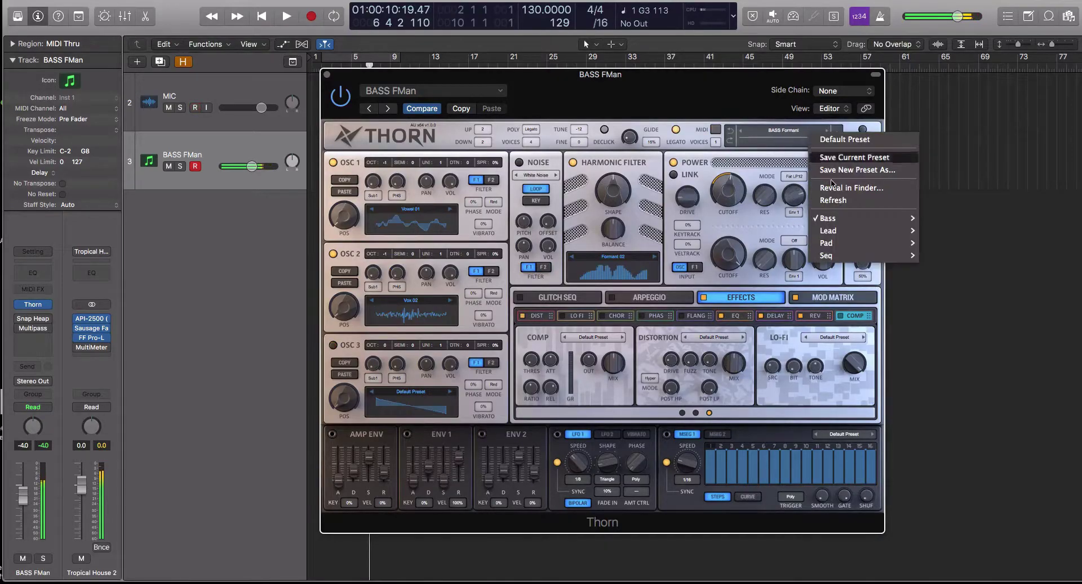
mouse_move(834, 218)
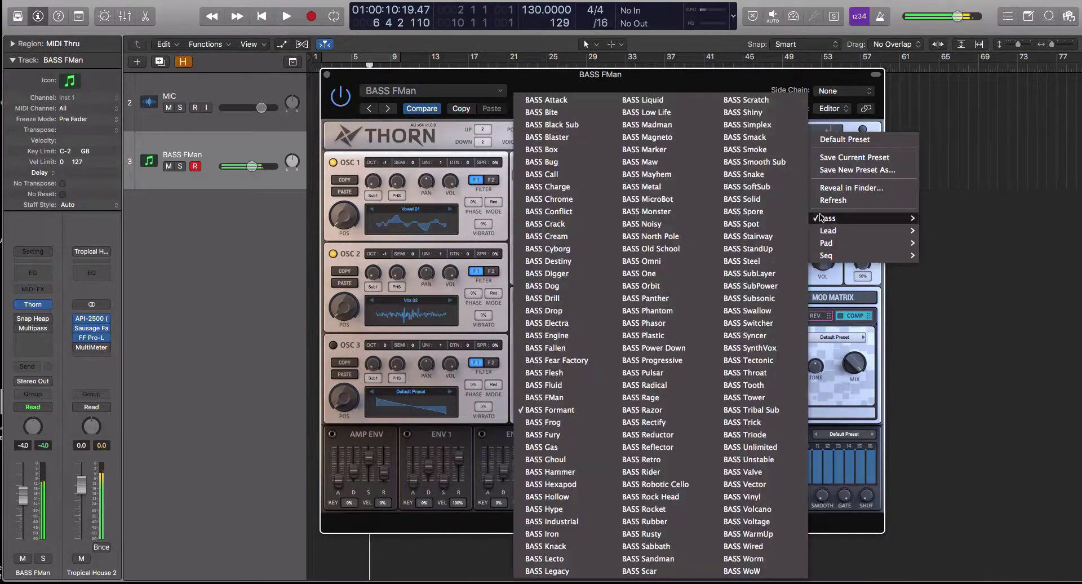
left_click(749, 348)
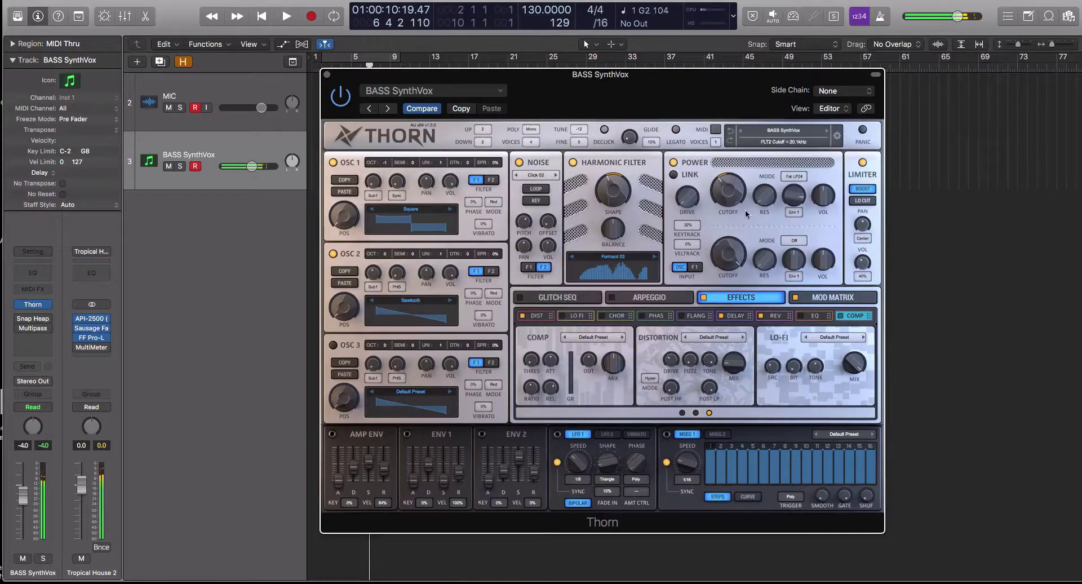
left_click_drag(737, 195, 742, 147)
Audition the bass presets that follow BASS SynthVox, from BASS Tectonic through BASS Triode
left_click(826, 133)
left_click(826, 133)
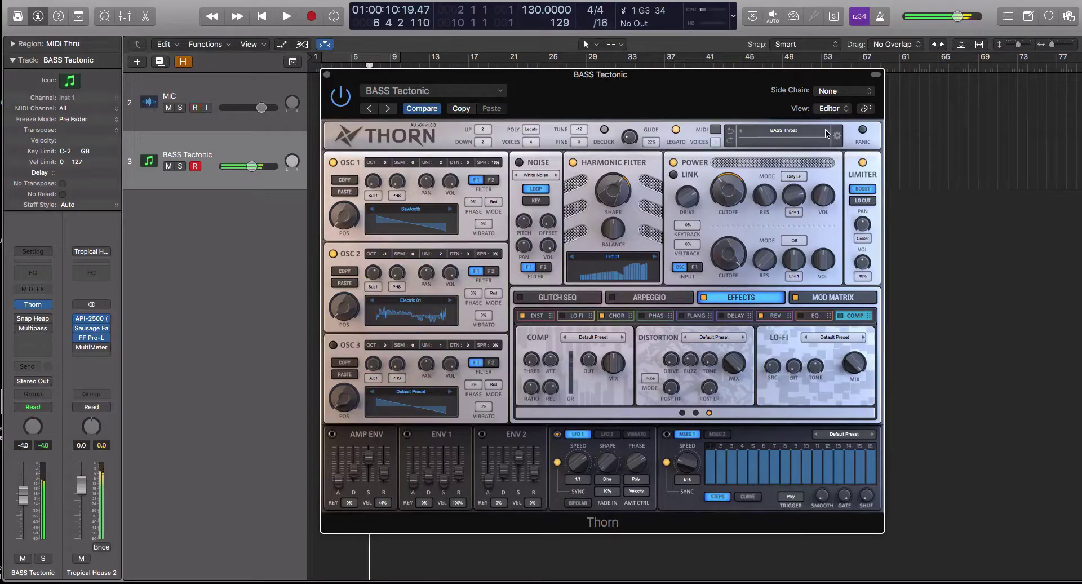
left_click(826, 133)
left_click(826, 133)
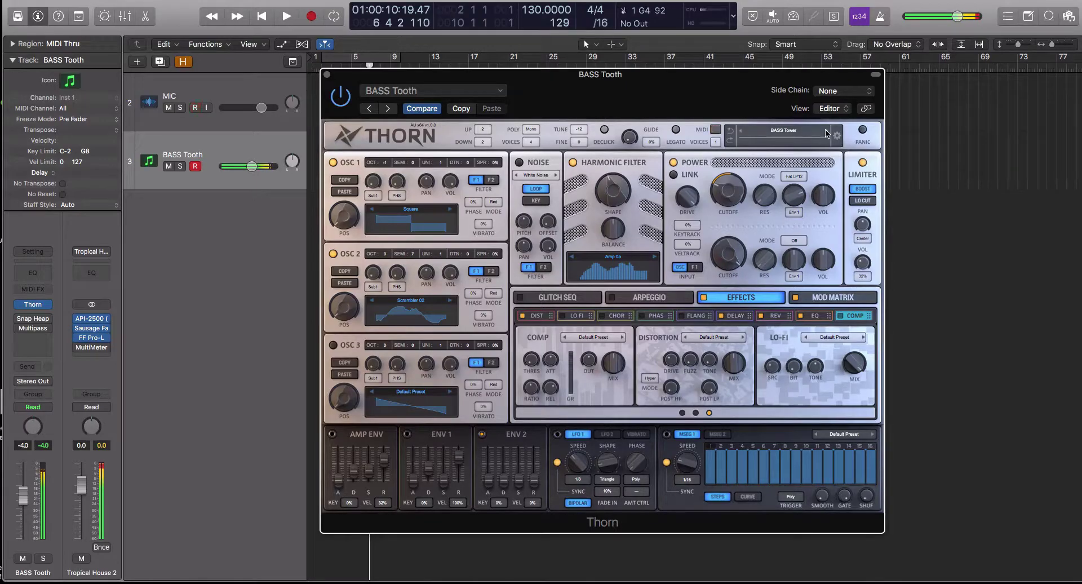
left_click(826, 133)
left_click(826, 133)
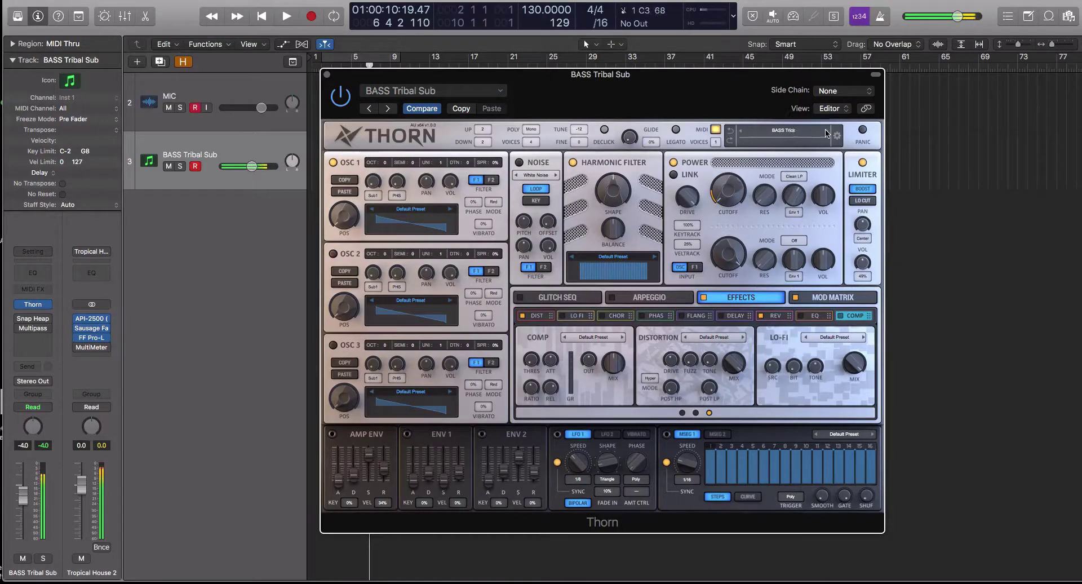
left_click(826, 133)
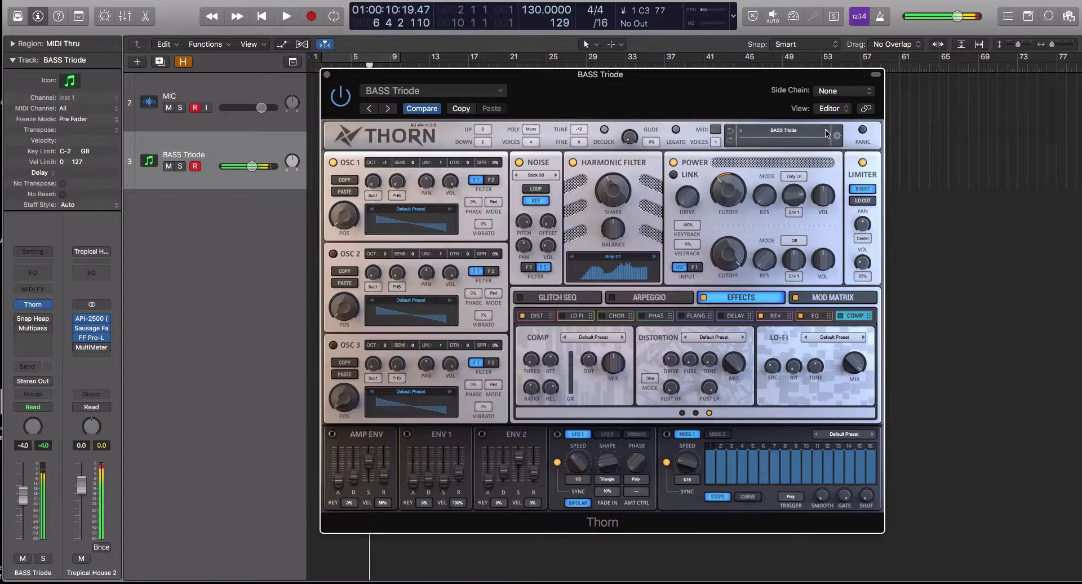
Load the LEAD Classic Saw preset from the Lead category
left_click(811, 133)
mouse_move(851, 230)
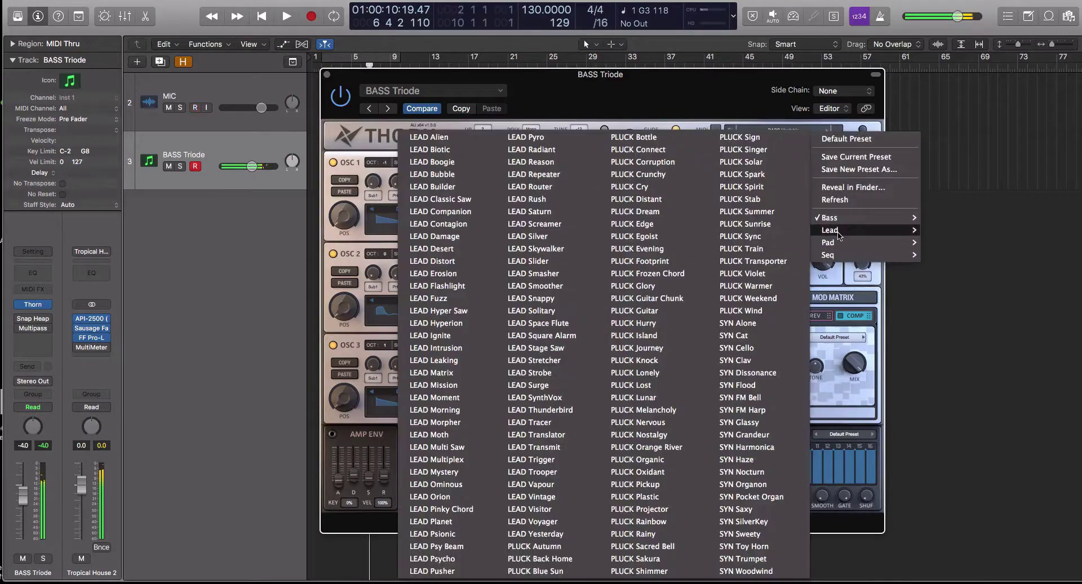
left_click(451, 199)
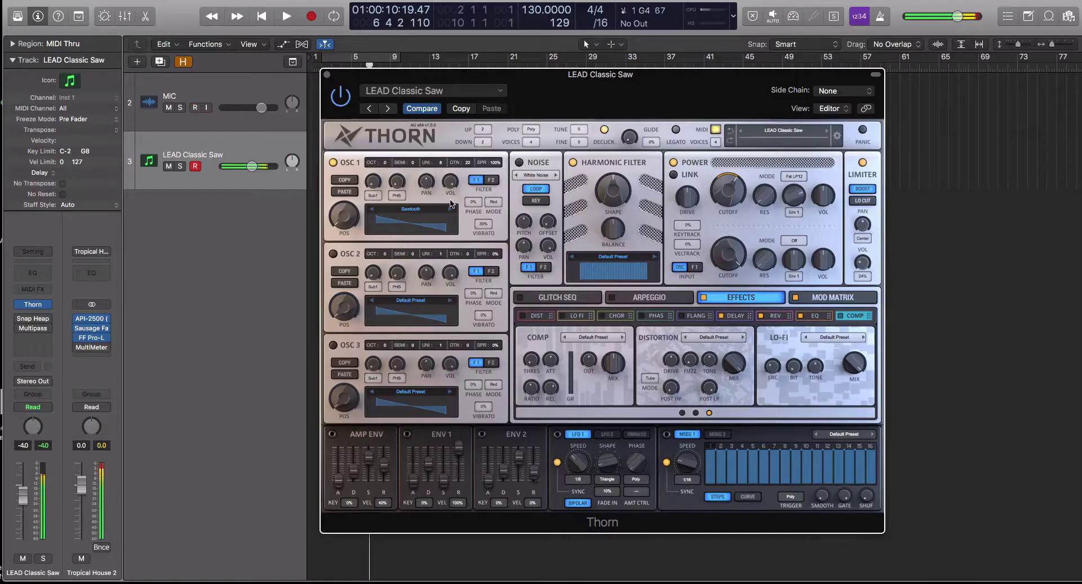
Audition the next lead presets in sequence, from LEAD Companion through LEAD Desert
left_click(827, 131)
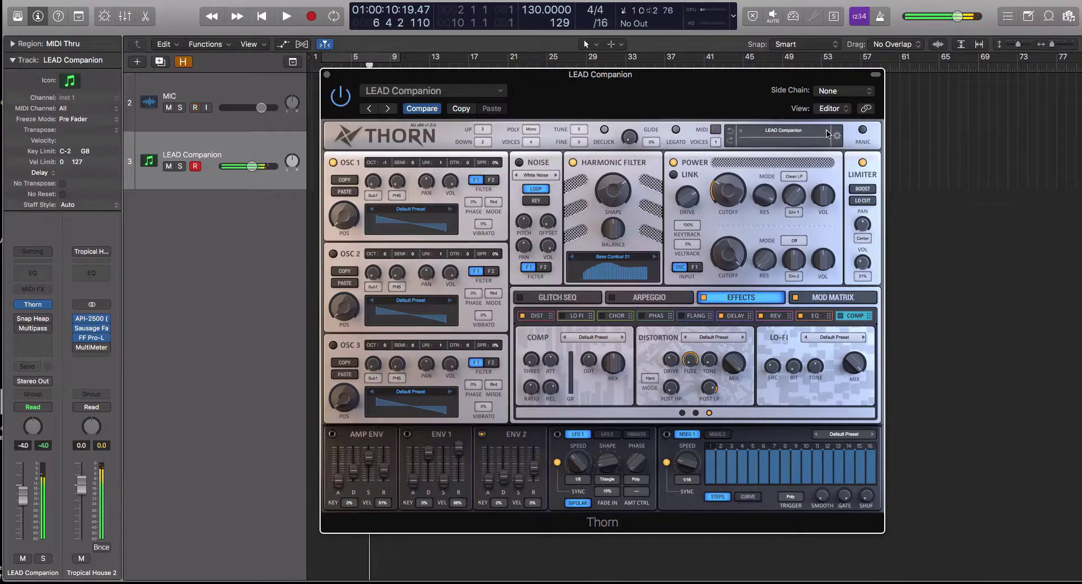
key("]")
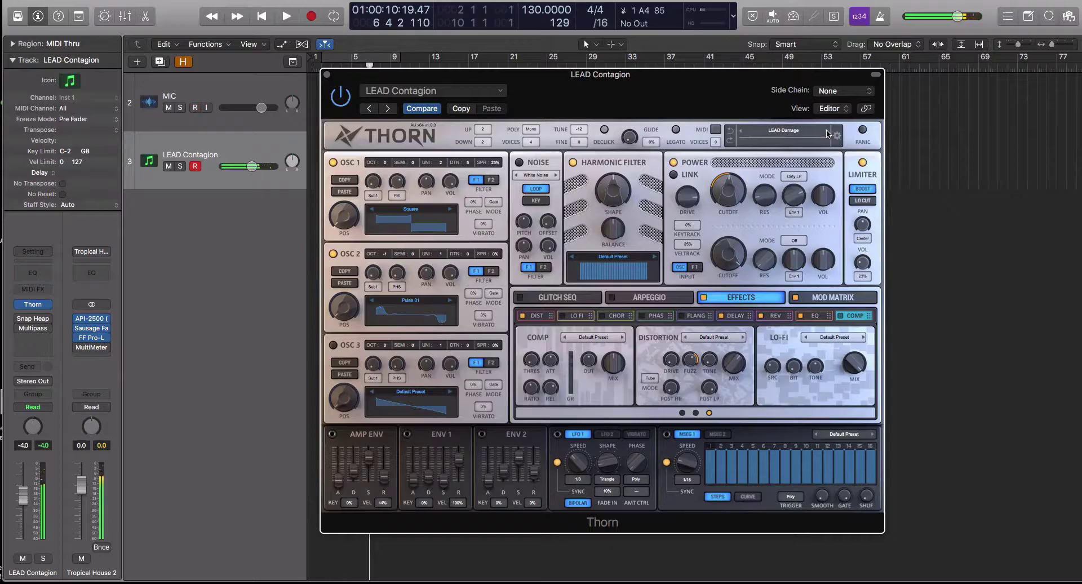
left_click(827, 133)
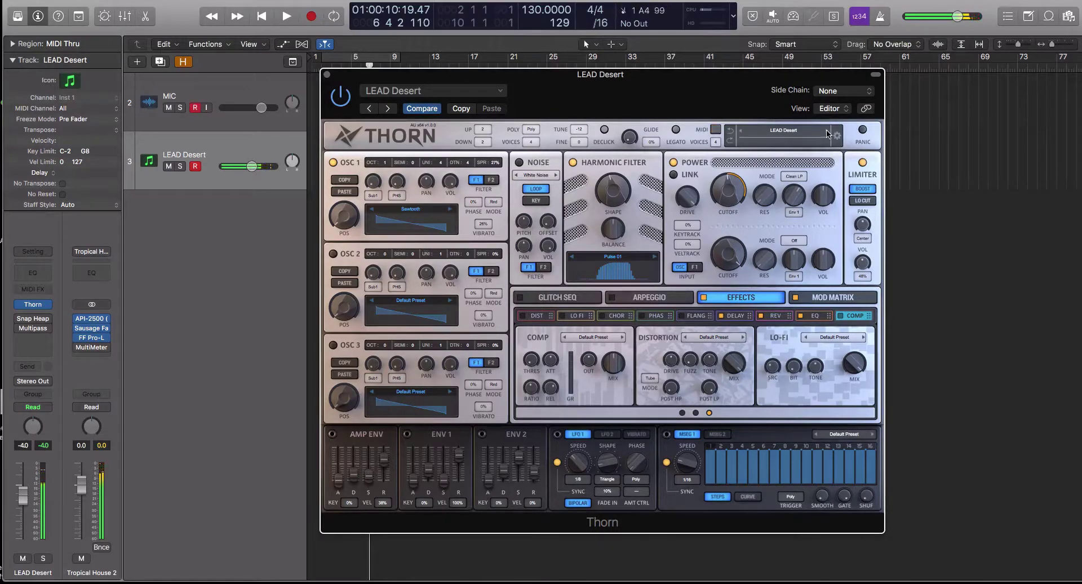
Audition the next lead presets in sequence, from LEAD Distort through LEAD Fuzz
left_click(827, 133)
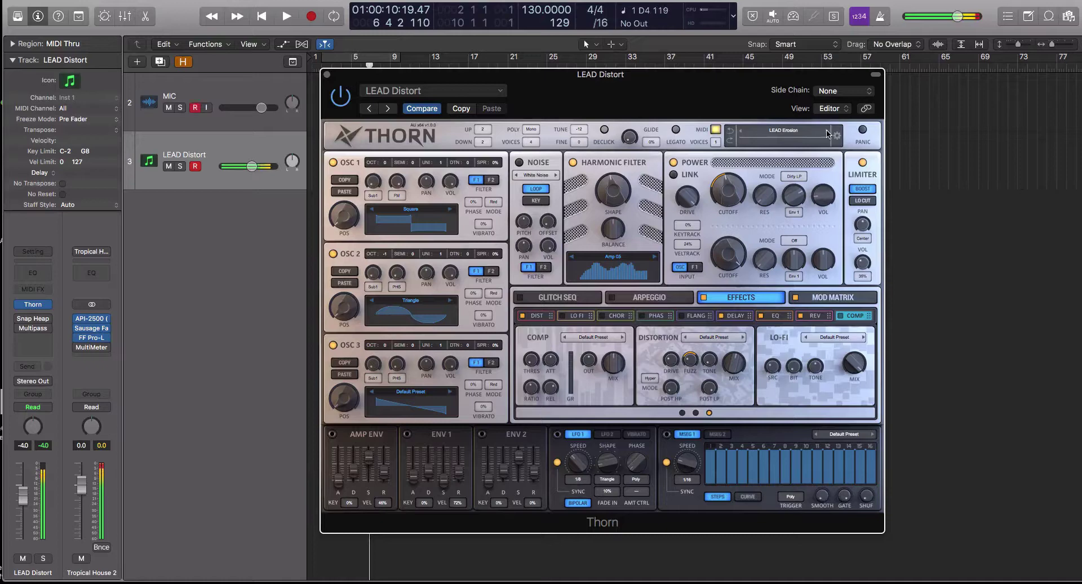
left_click(827, 134)
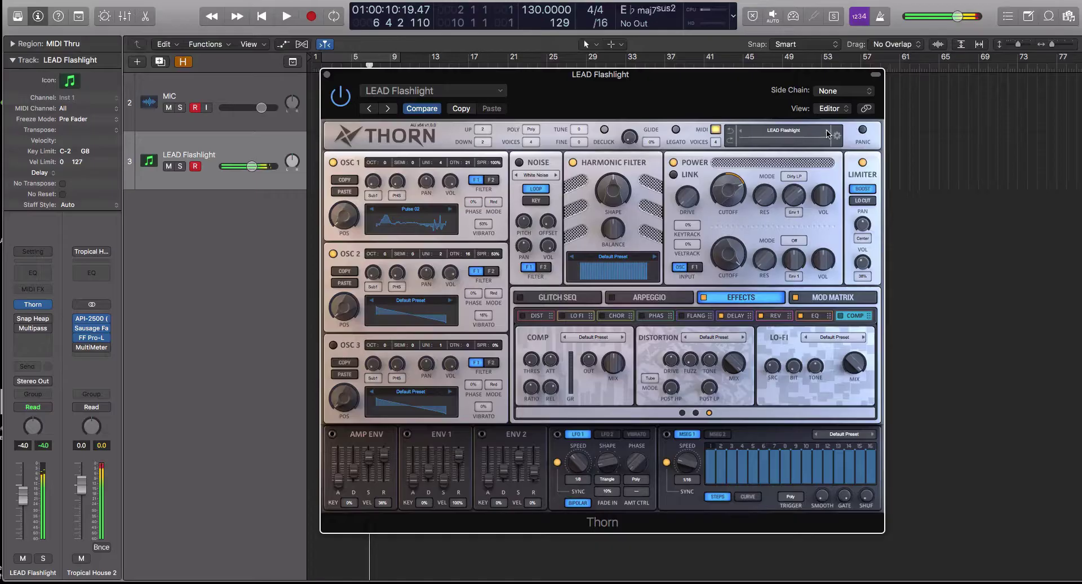
left_click(826, 129)
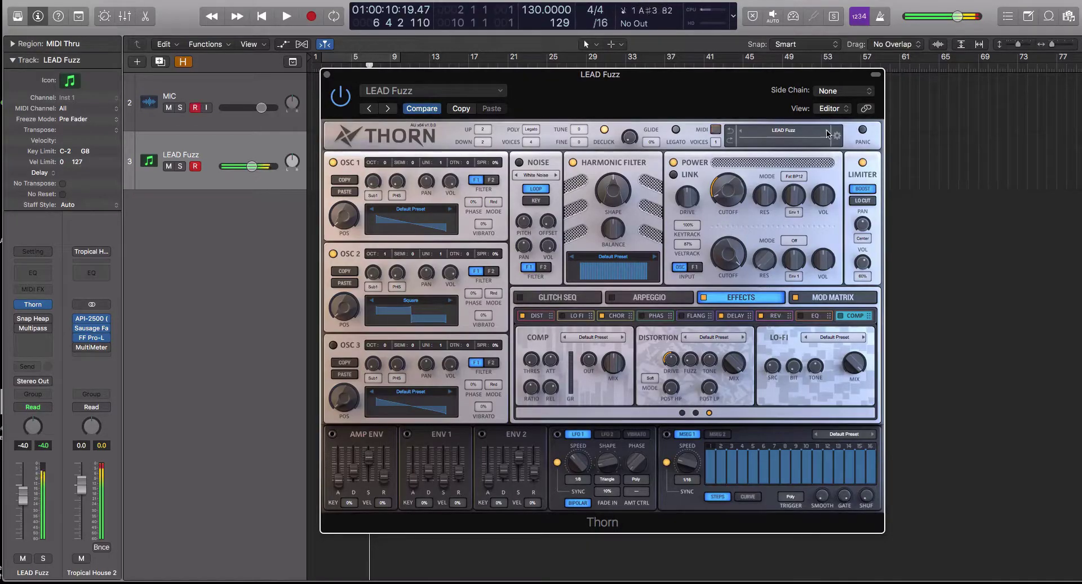
Load the BASS Progressive preset from the Bass category
left_click(826, 132)
mouse_move(832, 218)
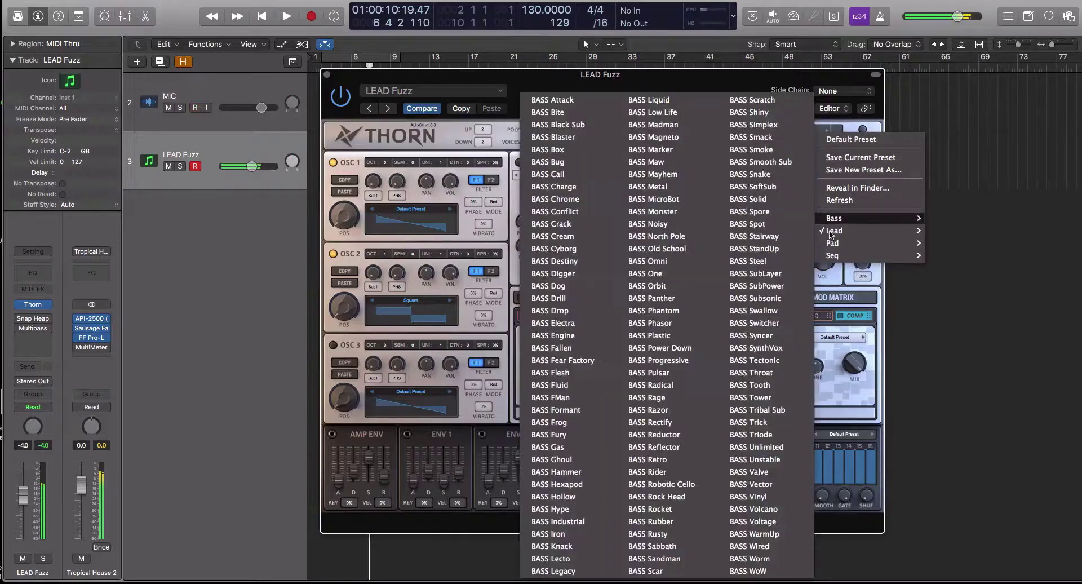
left_click(683, 360)
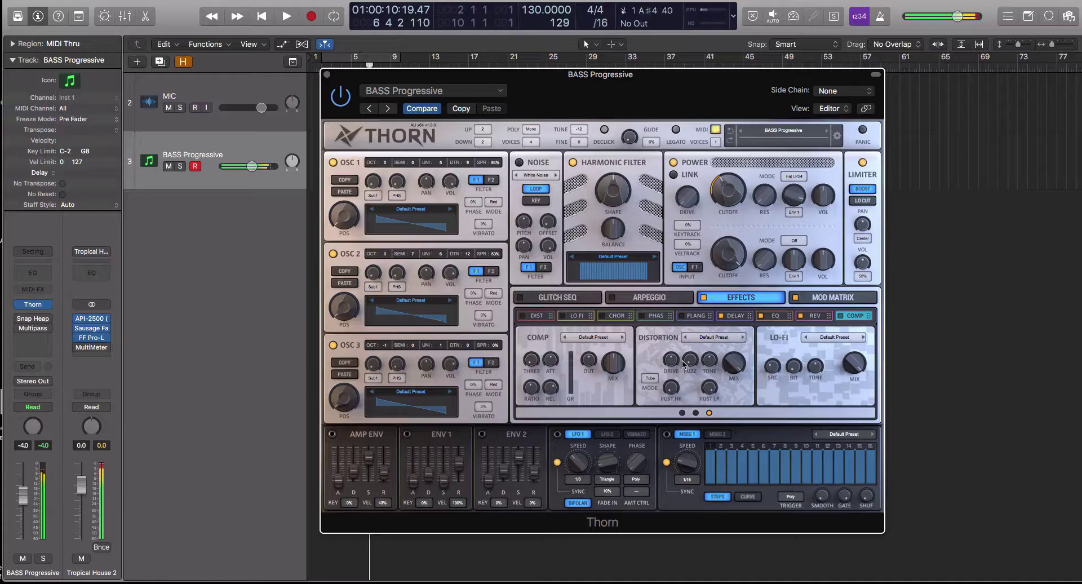
Load the PLUCK Bottle preset from the Lead category and lower the instrument track's volume to -8.8 dB
left_click(801, 134)
mouse_move(823, 230)
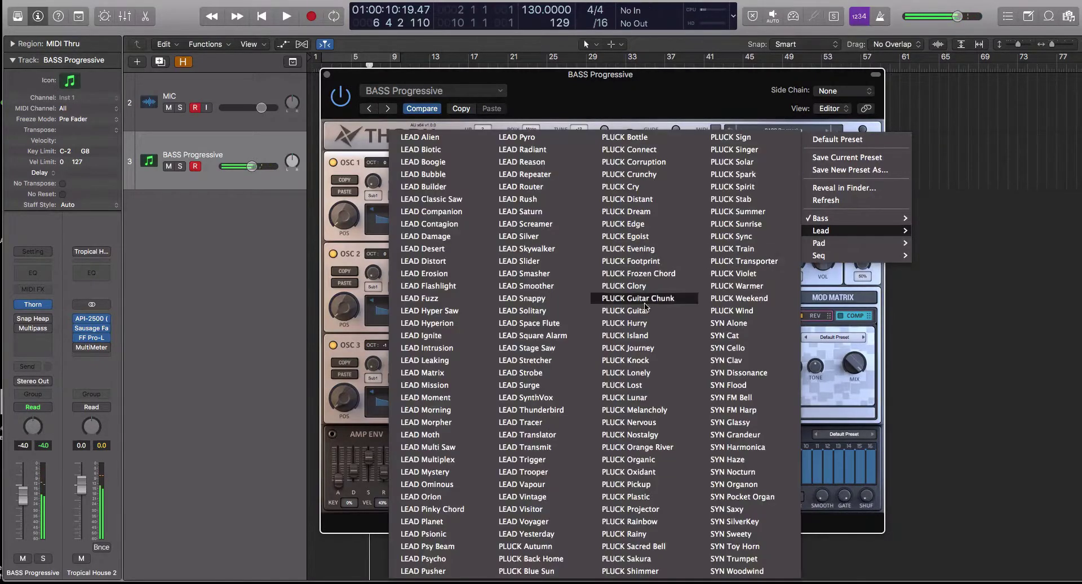
left_click(627, 140)
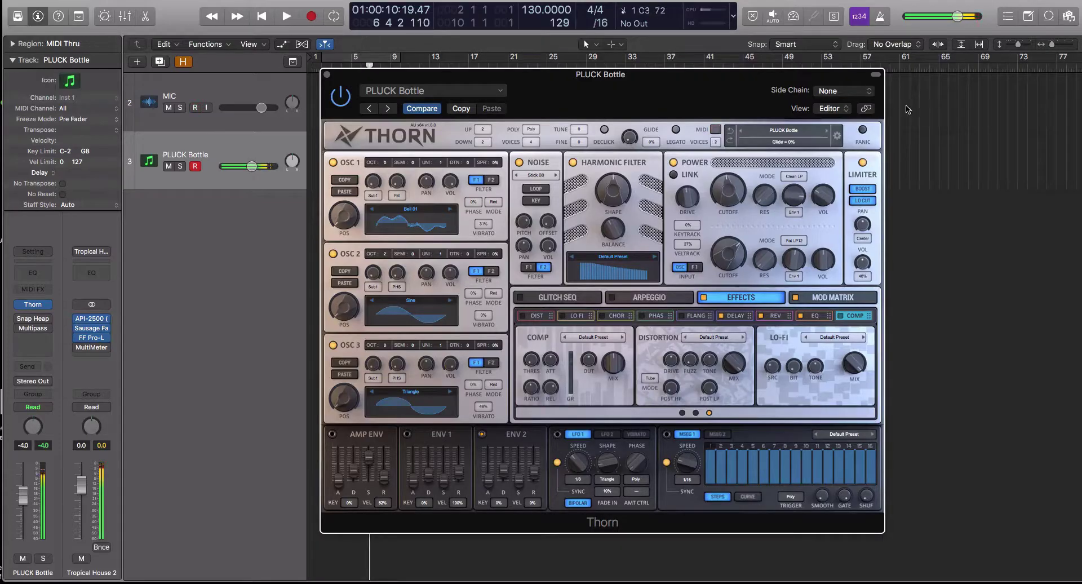
left_click_drag(23, 496, 23, 505)
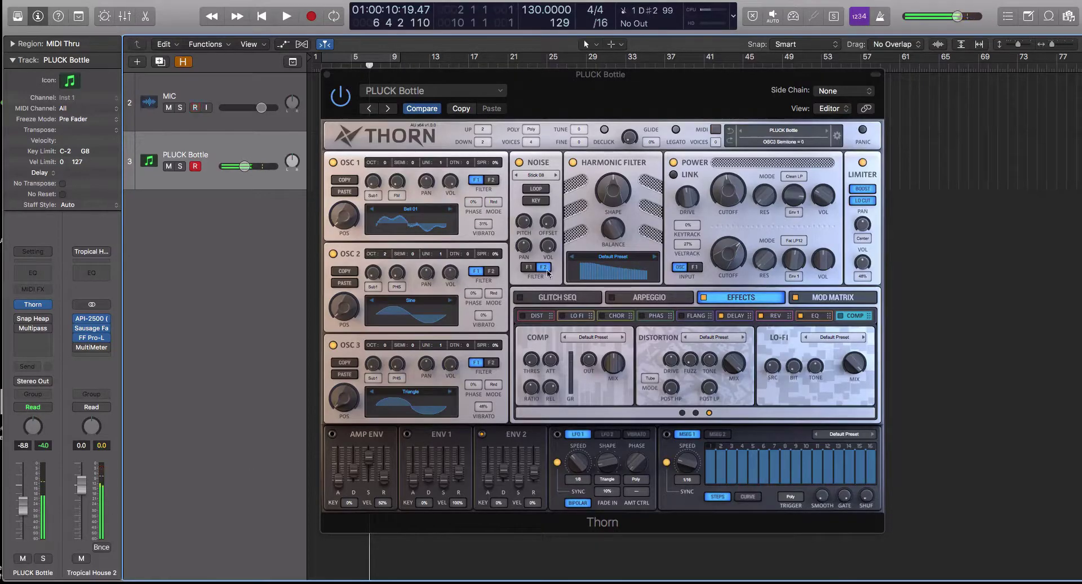
Advance to the PLUCK Connect preset and set the instrument track's volume to -4.3 dB
left_click(826, 130)
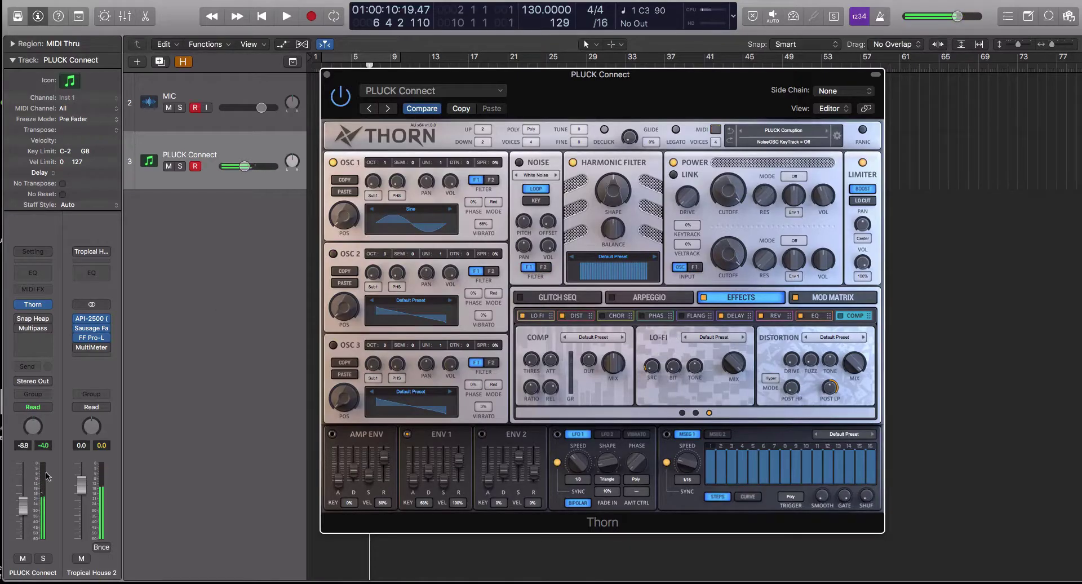
left_click_drag(22, 512, 30, 497)
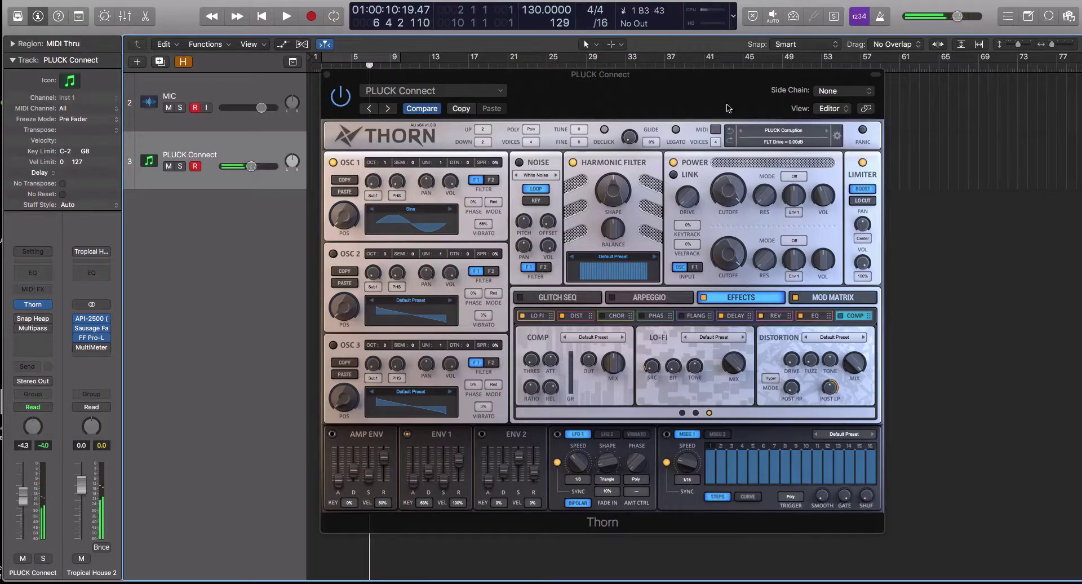
Audition the following pluck presets in sequence, from PLUCK Crunchy through PLUCK Evening
left_click(827, 130)
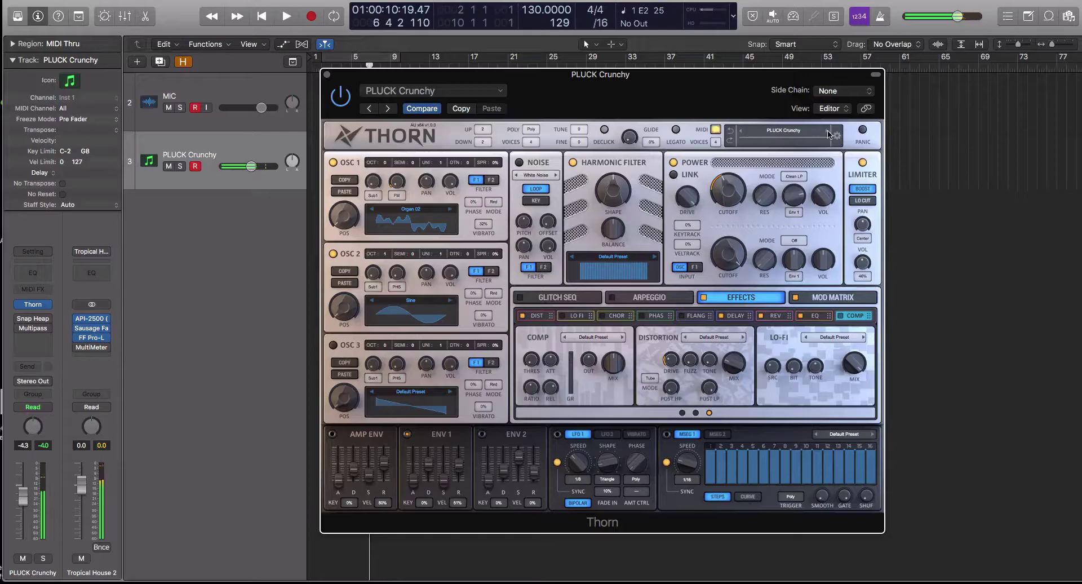
left_click(828, 134)
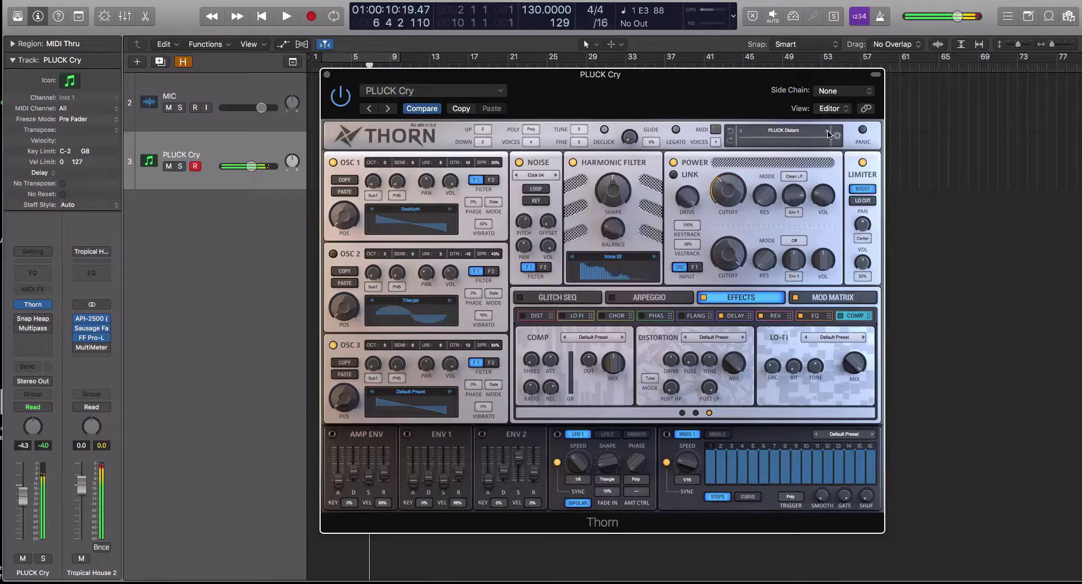
left_click(827, 133)
left_click(827, 130)
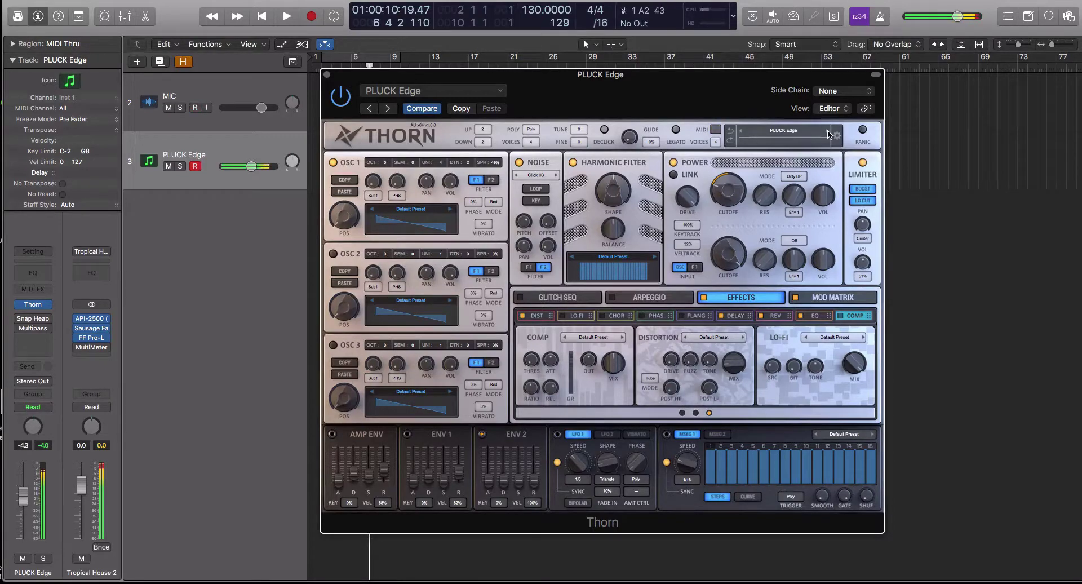
left_click(827, 131)
left_click(827, 130)
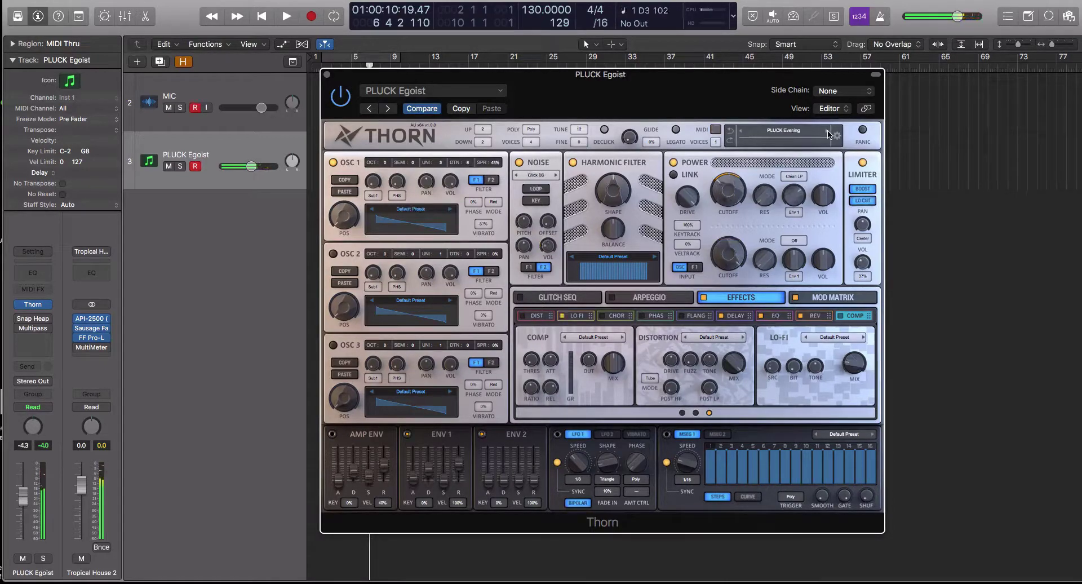
With PLUCK Evening loaded, raise the first power filter's cutoff to 11.1 kHz
left_click(740, 134)
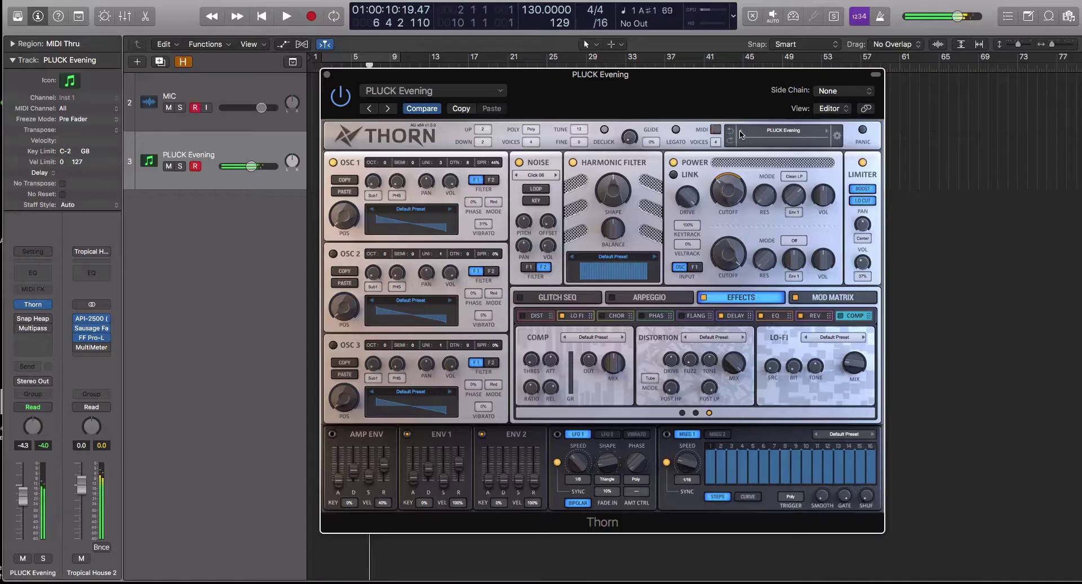
left_click(604, 131)
mouse_move(727, 193)
left_mouse_down()
mouse_move(724, 212)
mouse_move(728, 184)
left_mouse_up()
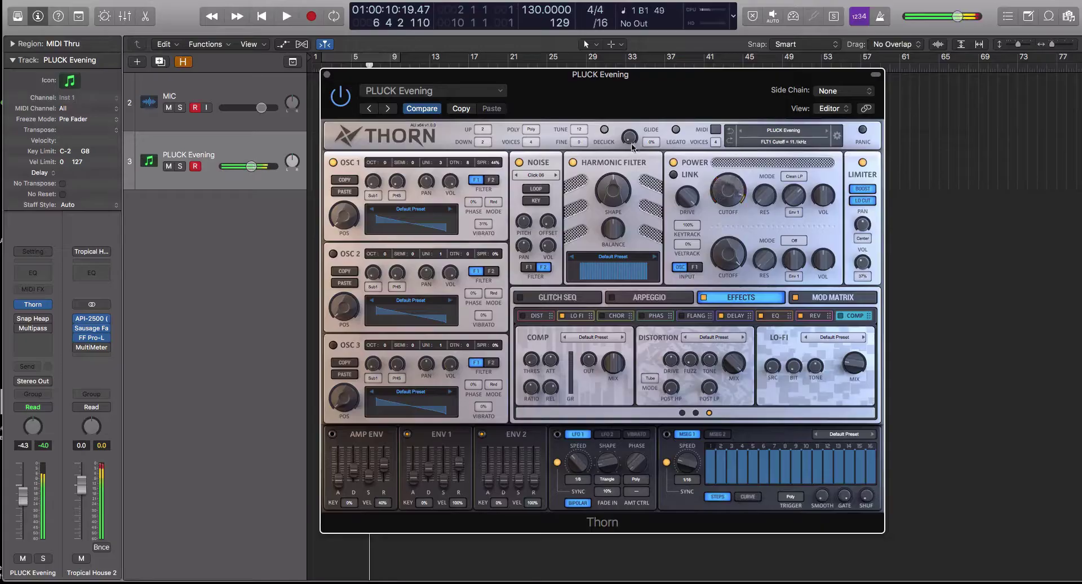
Audition the next two pluck presets, PLUCK Footprint and PLUCK Frozen Chord
left_click(825, 134)
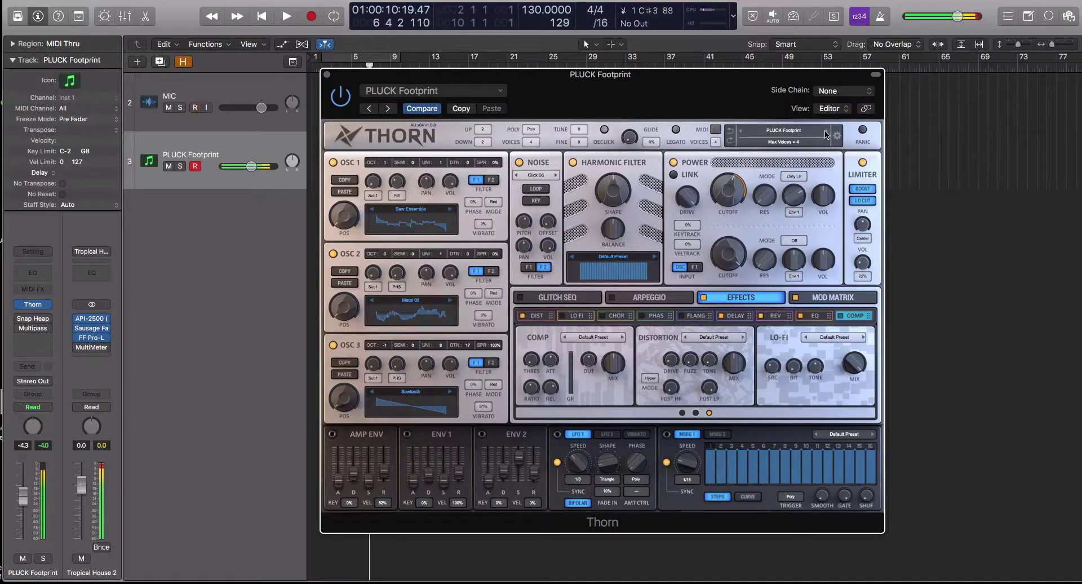
left_click(825, 134)
Load the PAD Airy preset from the Pad category and adjust the semitone tuning of oscillator 2
left_click(800, 135)
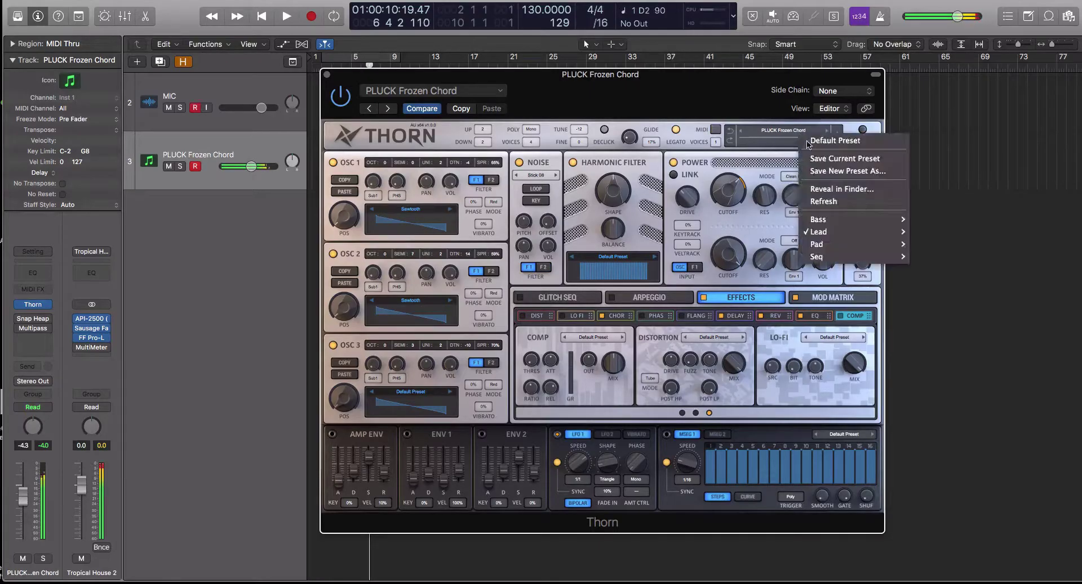
mouse_move(817, 244)
left_click(648, 176)
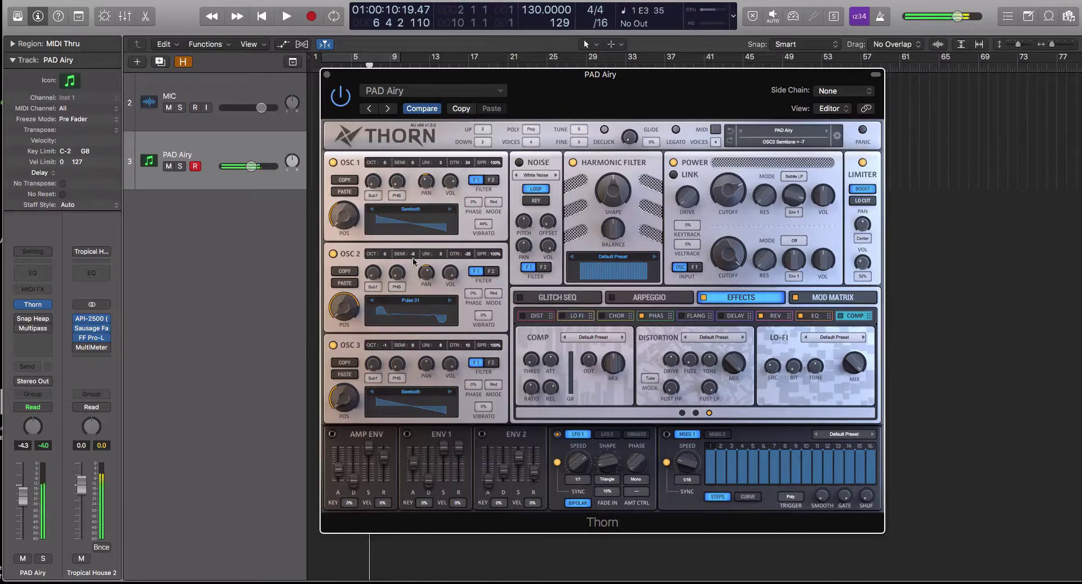
left_click_drag(413, 259, 414, 269)
Audition the pads from PAD Beauty through PAD Cosmic Bell and lower the Tropical House 2 channel's volume to -2.1 dB
left_click(826, 130)
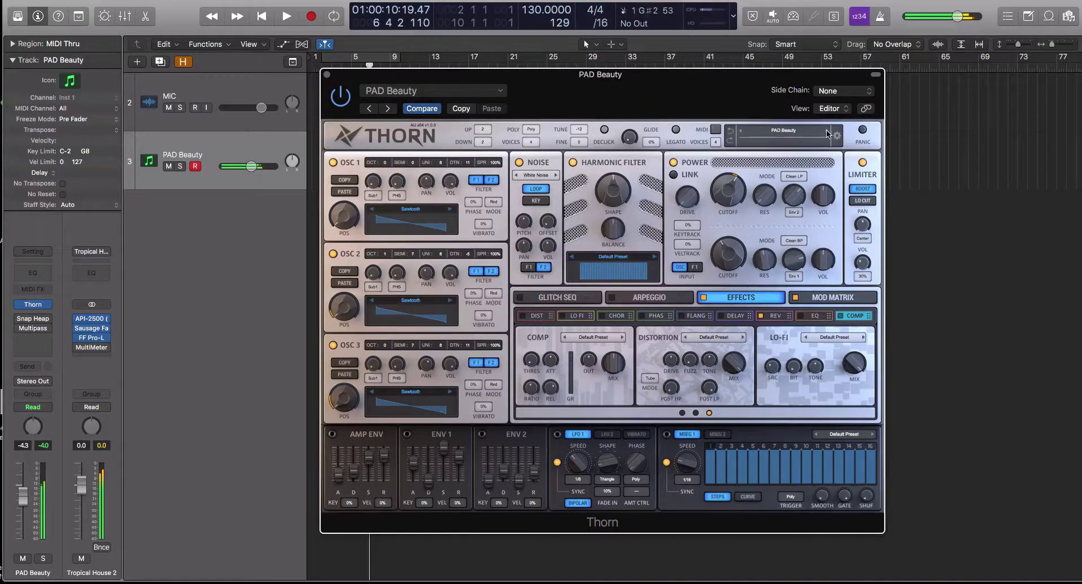
left_click(826, 130)
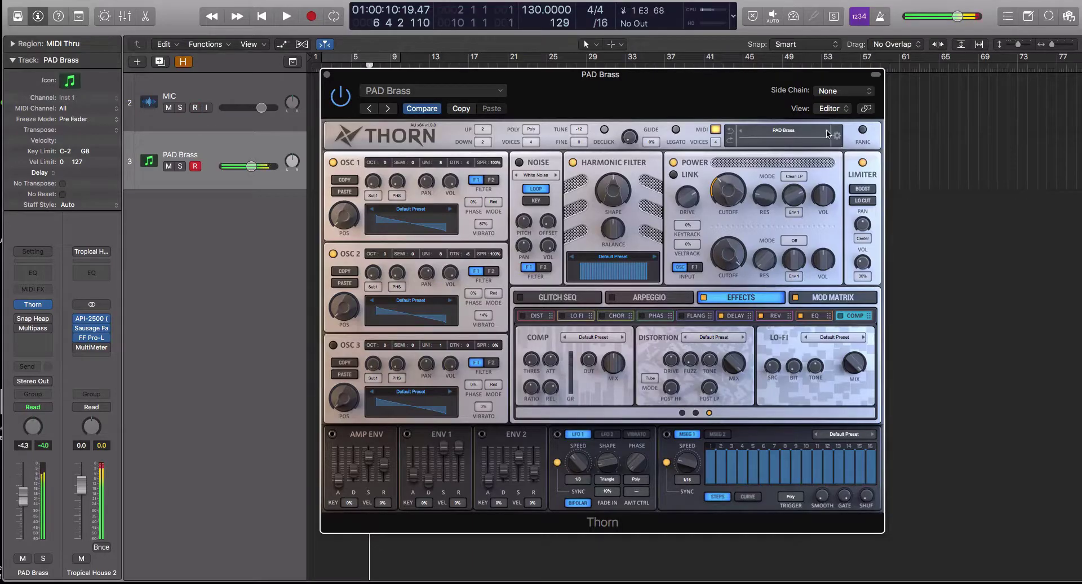
left_click(826, 130)
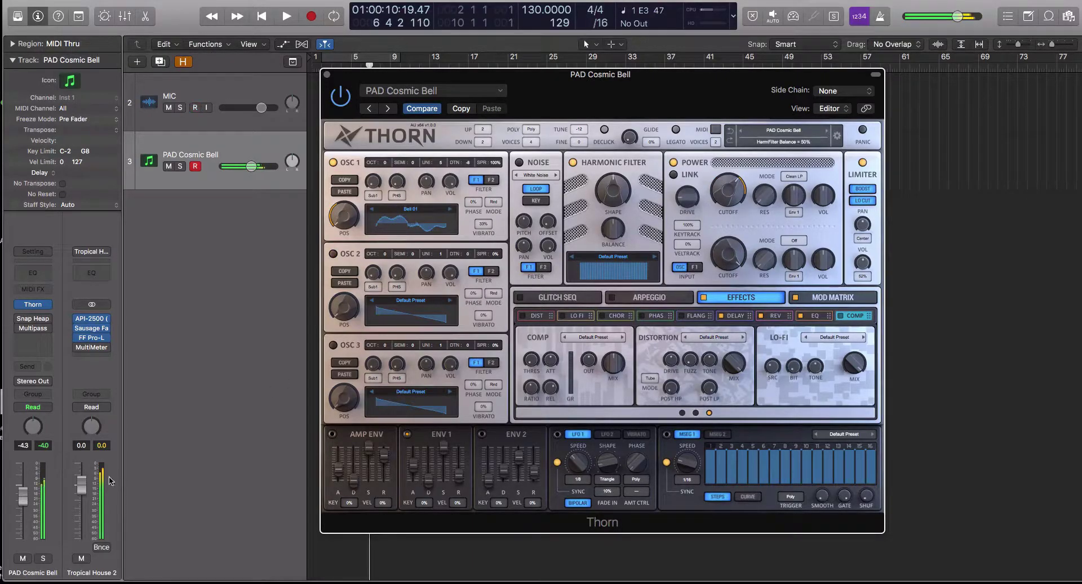
left_click_drag(82, 489, 83, 494)
Audition the next pad presets in sequence, from PAD Discovery through PAD Flute
left_click(826, 133)
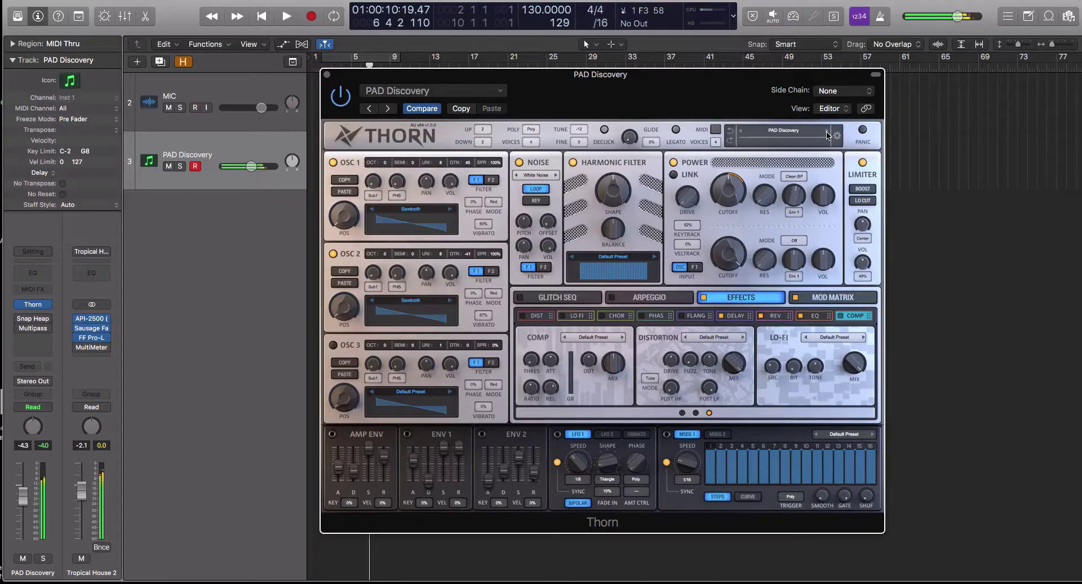
left_click(827, 136)
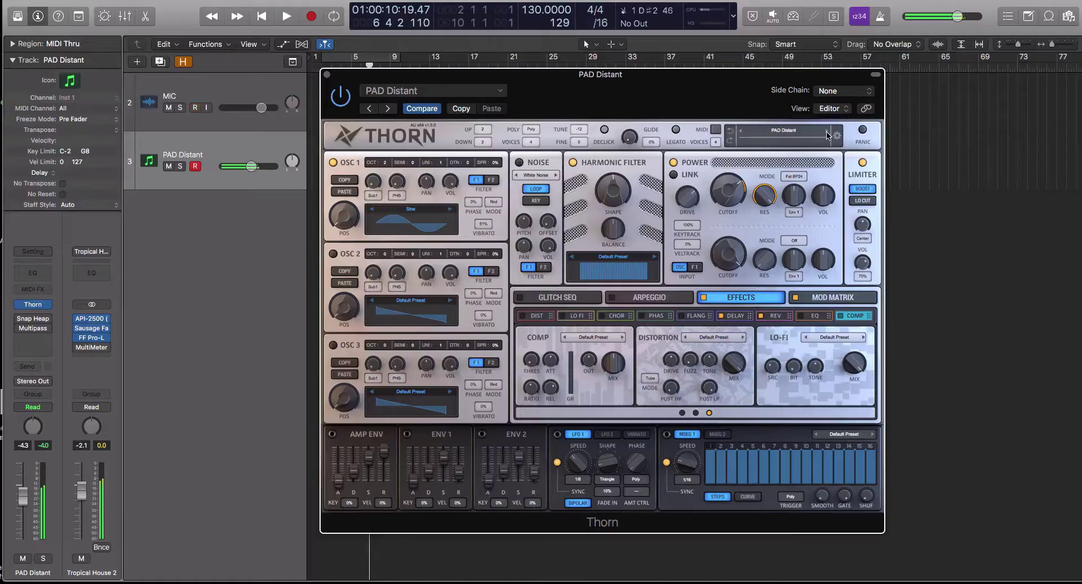
left_click(827, 135)
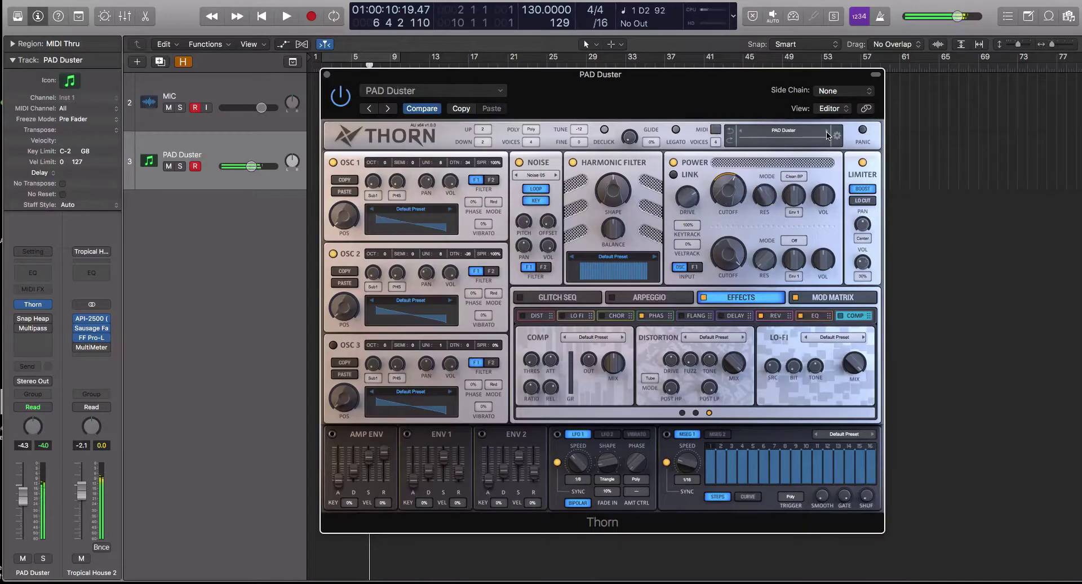
left_click(826, 135)
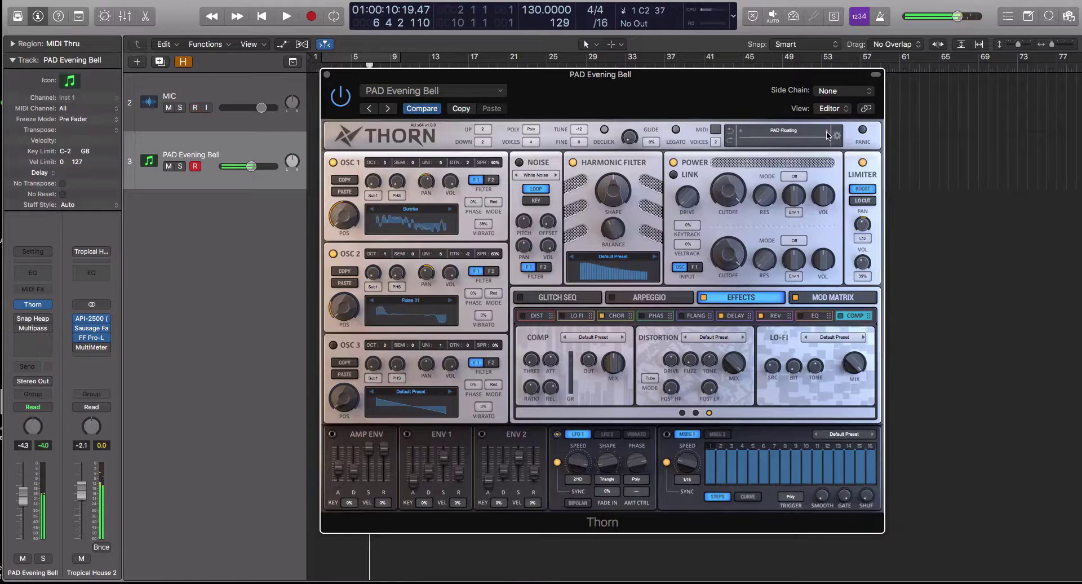
left_click(826, 135)
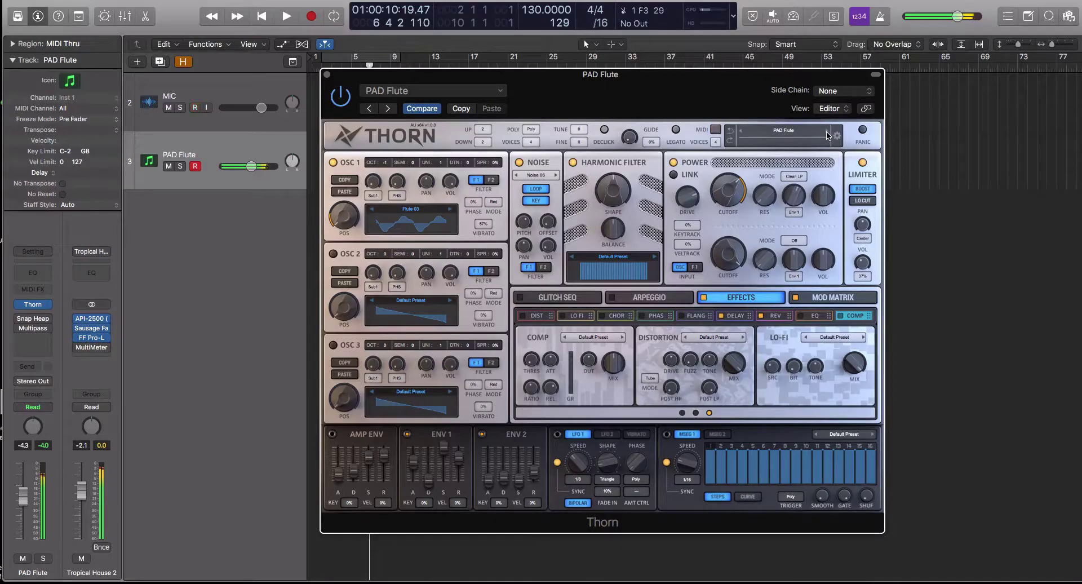
Continue auditioning the pad presets in sequence, from PAD Flyer through PAD Halo
left_click(827, 131)
left_click(827, 132)
left_click(827, 133)
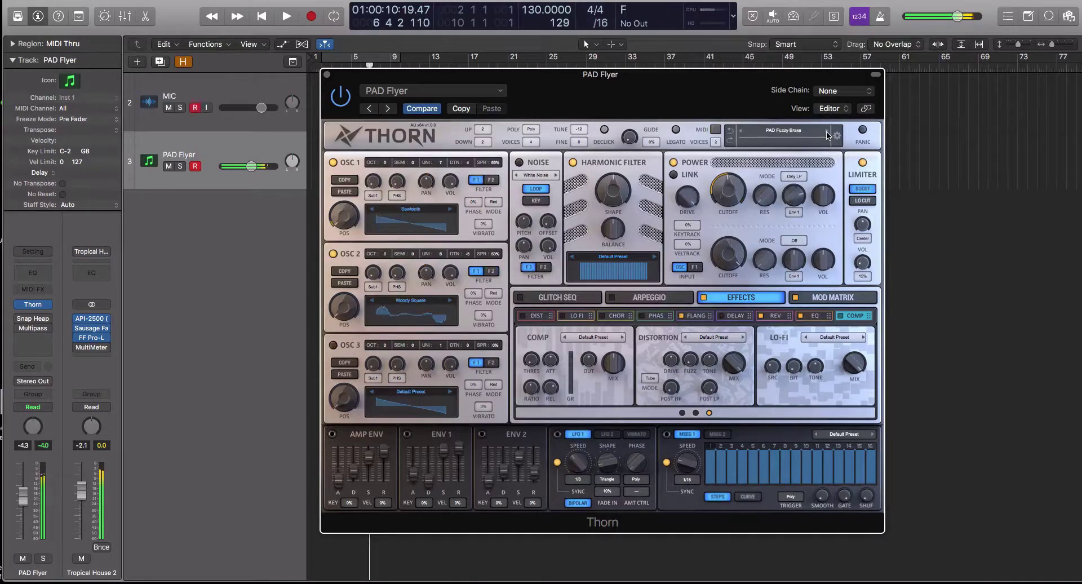
left_click(827, 133)
left_click(827, 133)
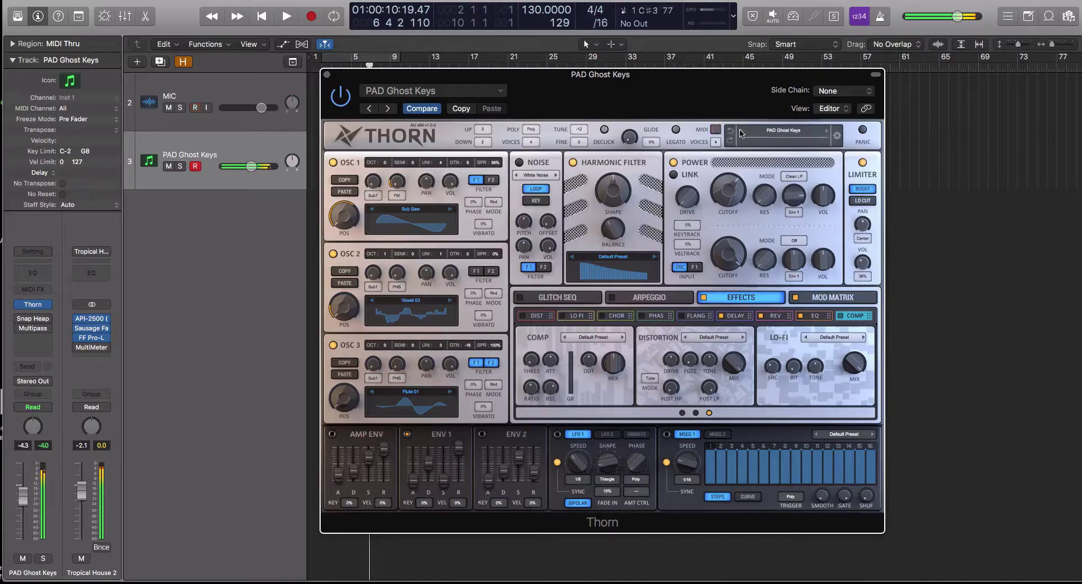
left_click(826, 131)
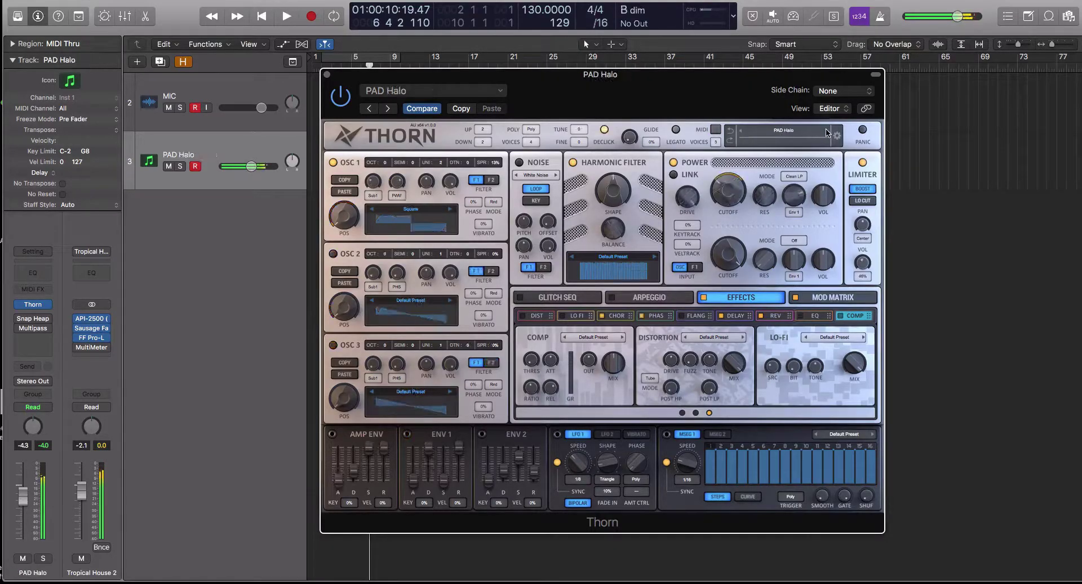
Advance to the PAD Horizon preset and set oscillator 2's semitone tuning to 12
left_click(826, 130)
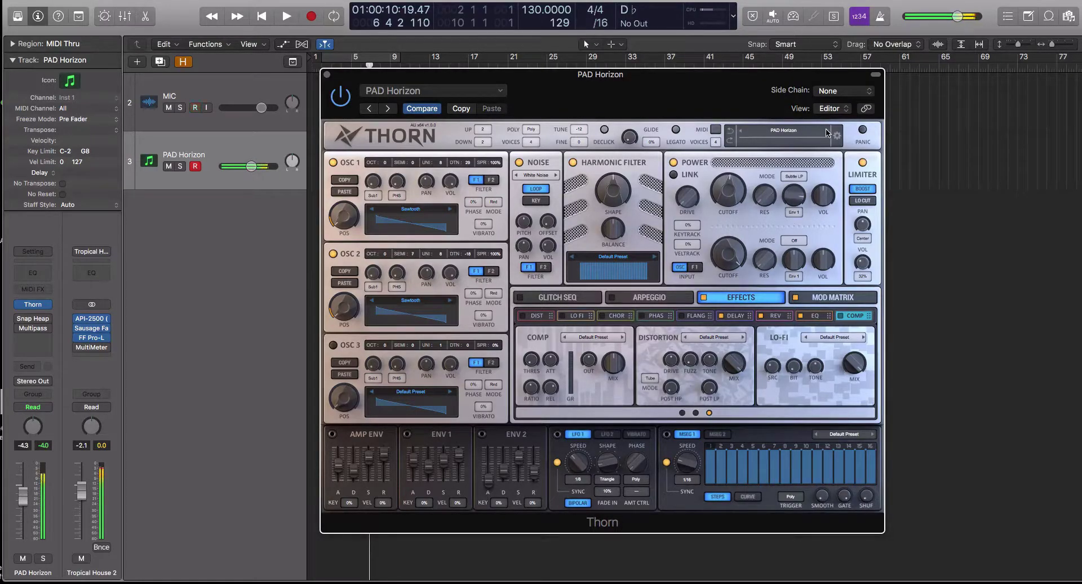
mouse_move(410, 252)
left_click_drag(410, 252, 415, 244)
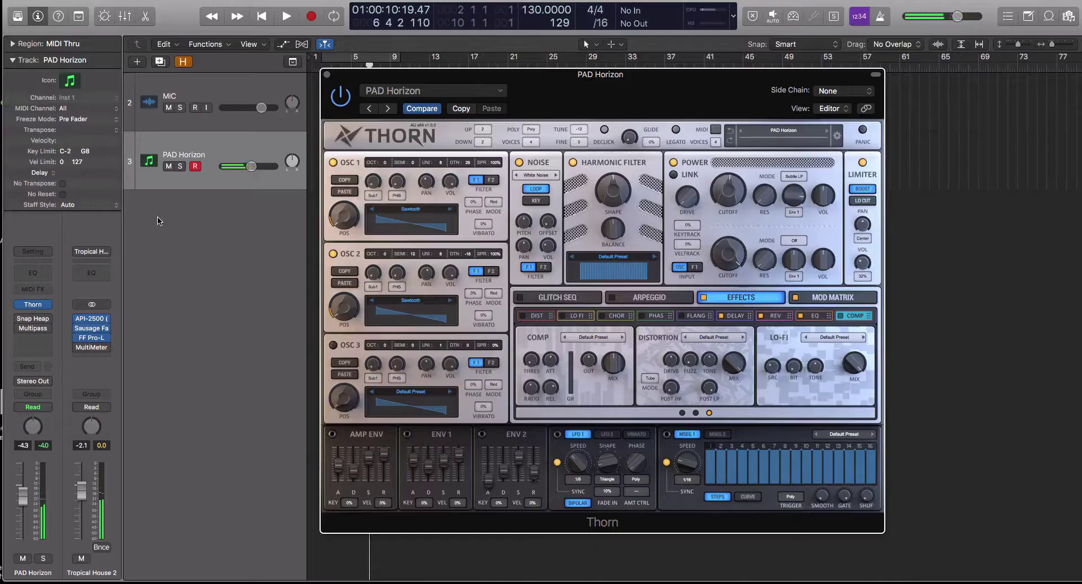
Load the GLITCH Earth Quake preset from the Seq category and audition the following preset, GLITCH Elastic
left_click(807, 132)
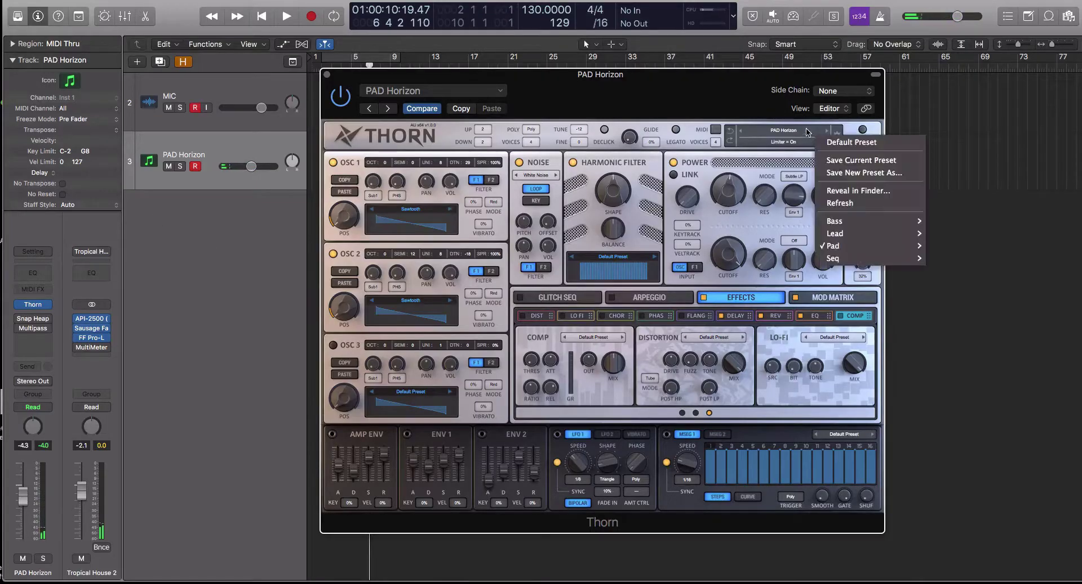
mouse_move(857, 258)
left_click(969, 161)
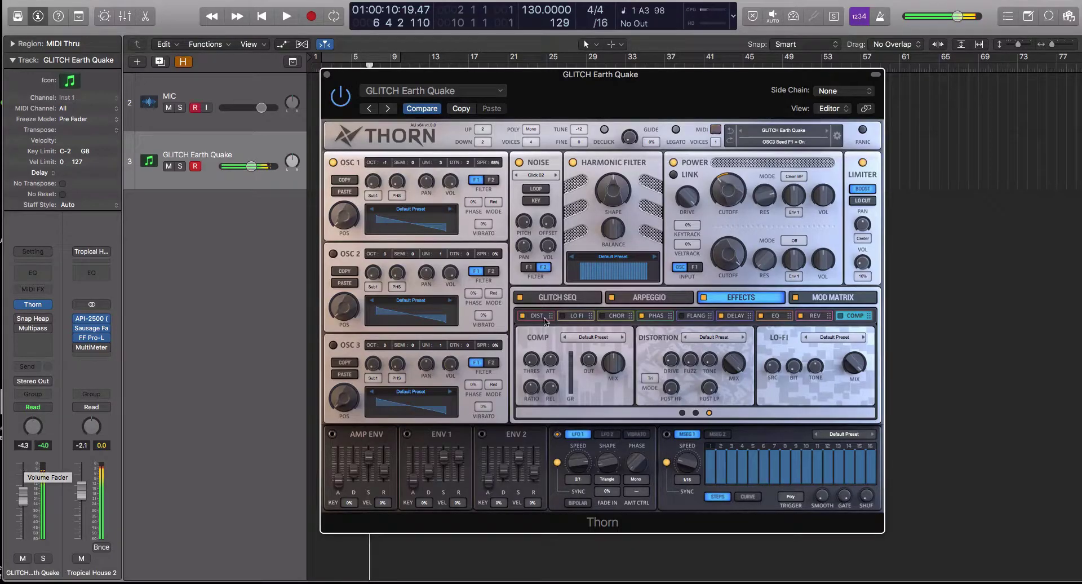
left_click(828, 130)
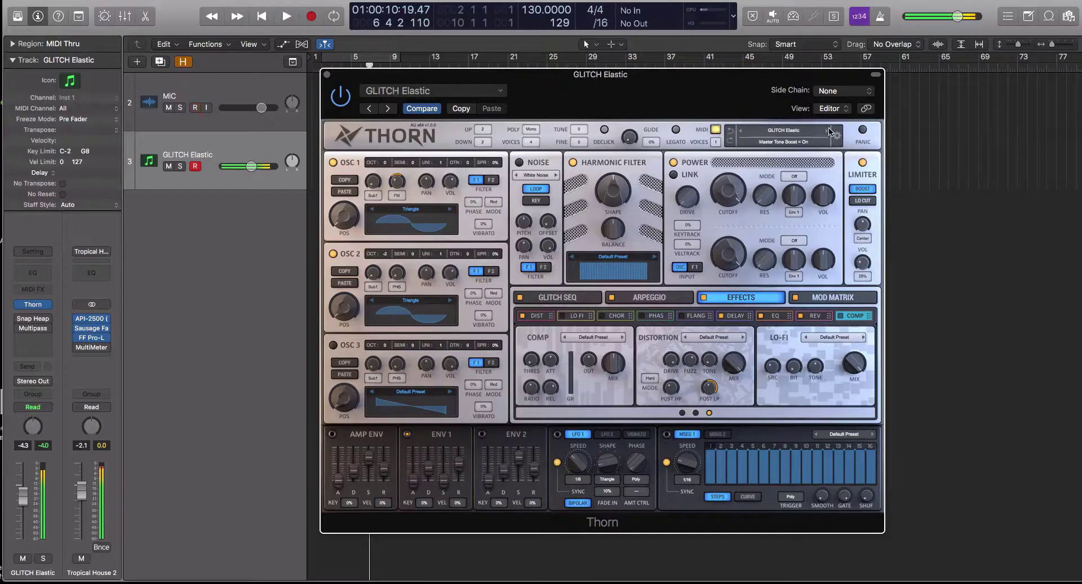
Try turning down the upper power filter's cutoff and advance to the GLITCH Fighter preset
left_click_drag(732, 194, 734, 246)
left_click(826, 131)
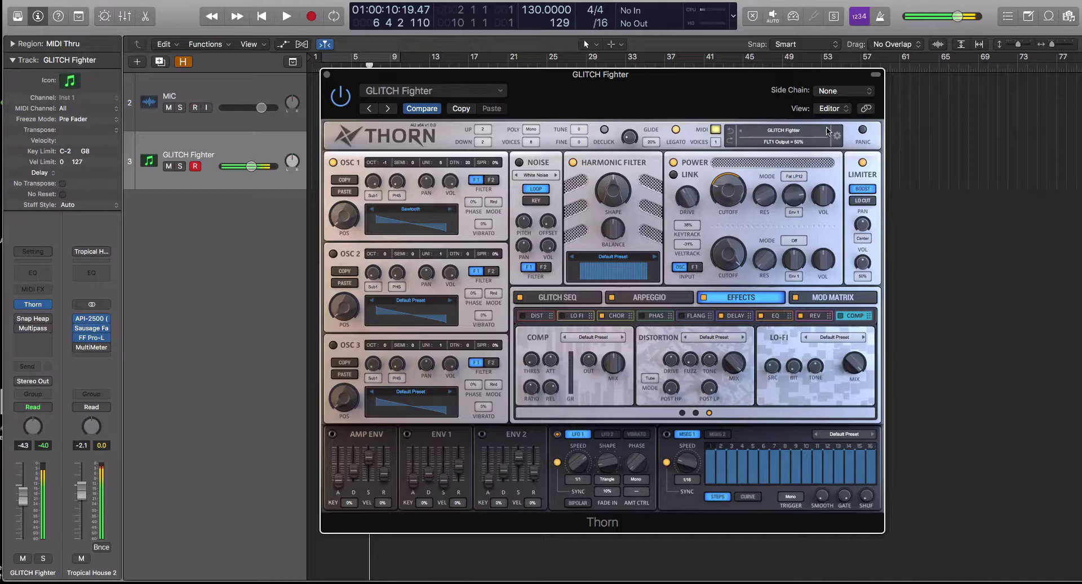
Load the SEQ Observer preset from the Seq category
left_click(790, 134)
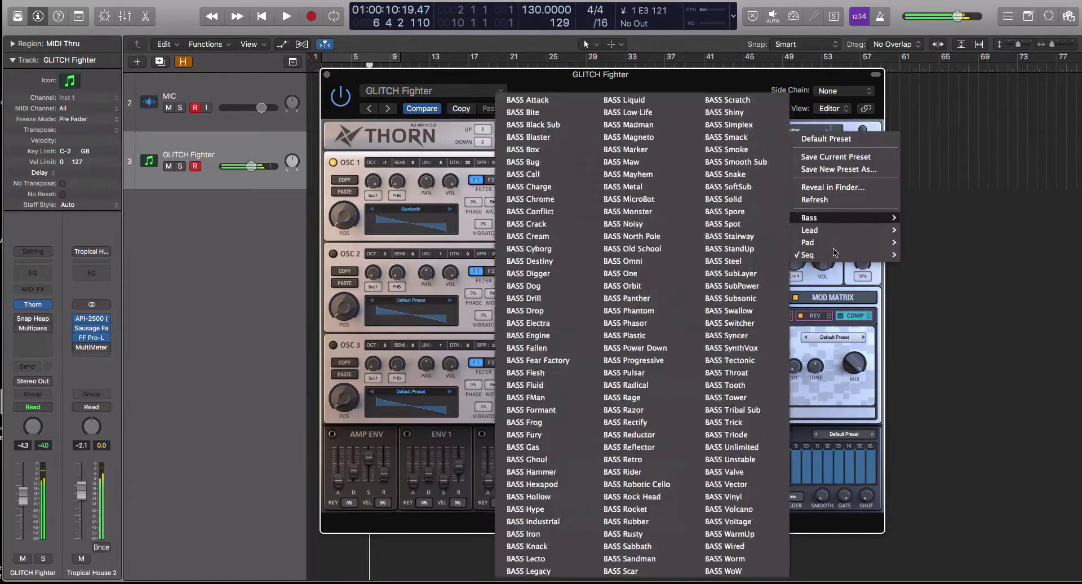
mouse_move(829, 261)
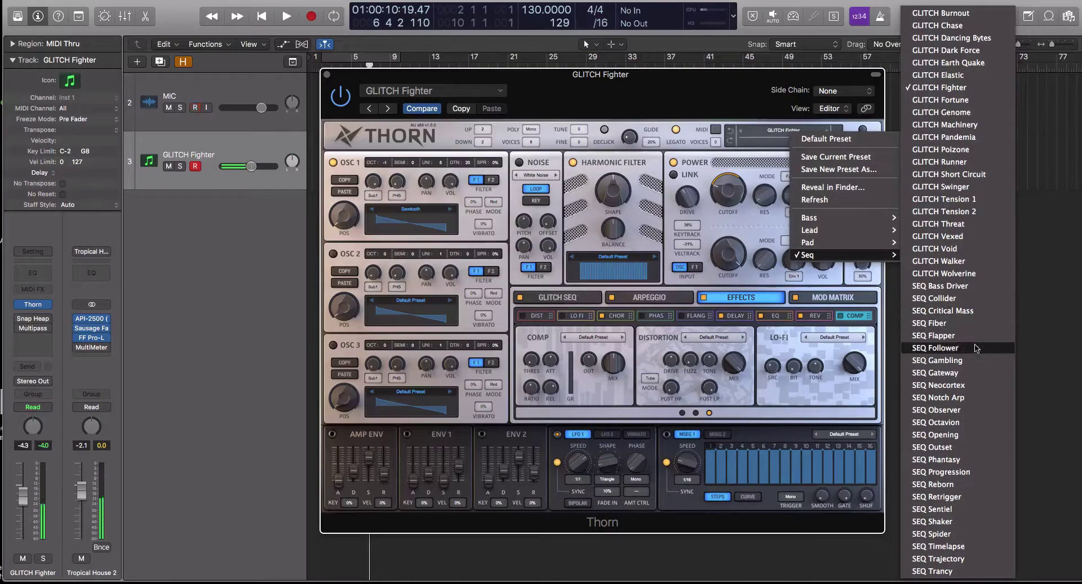
left_click(977, 410)
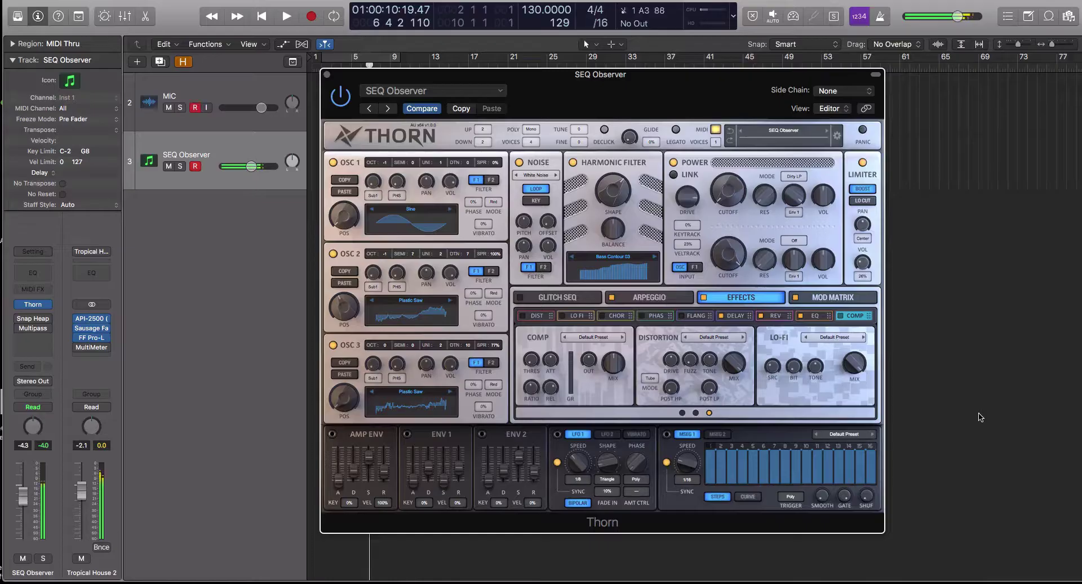
Audition the following sequence presets in order, from SEQ Octavion through SEQ Reborn, and select the MIC track
left_click(825, 128)
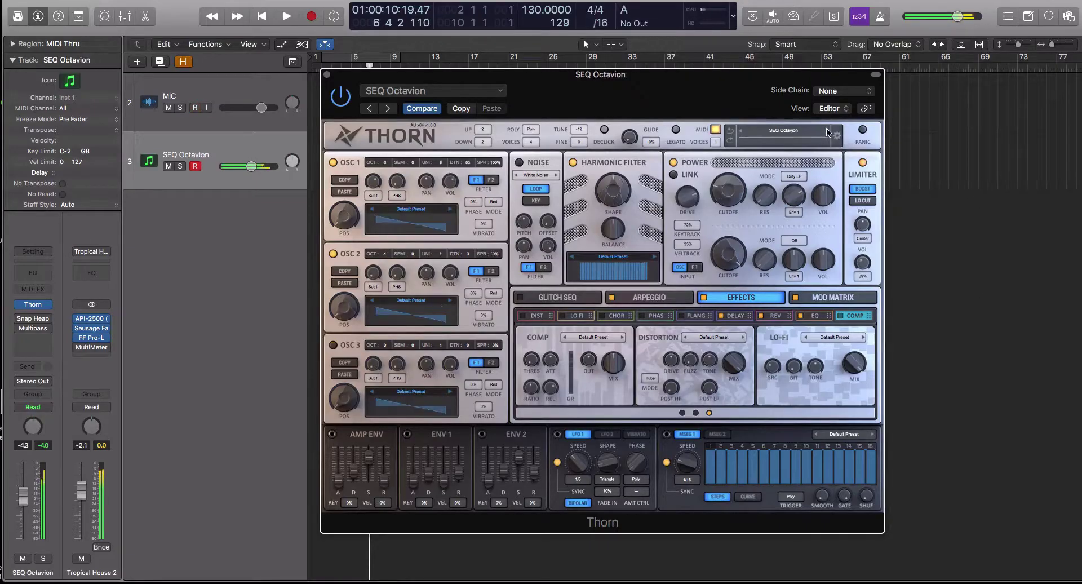
left_click(826, 127)
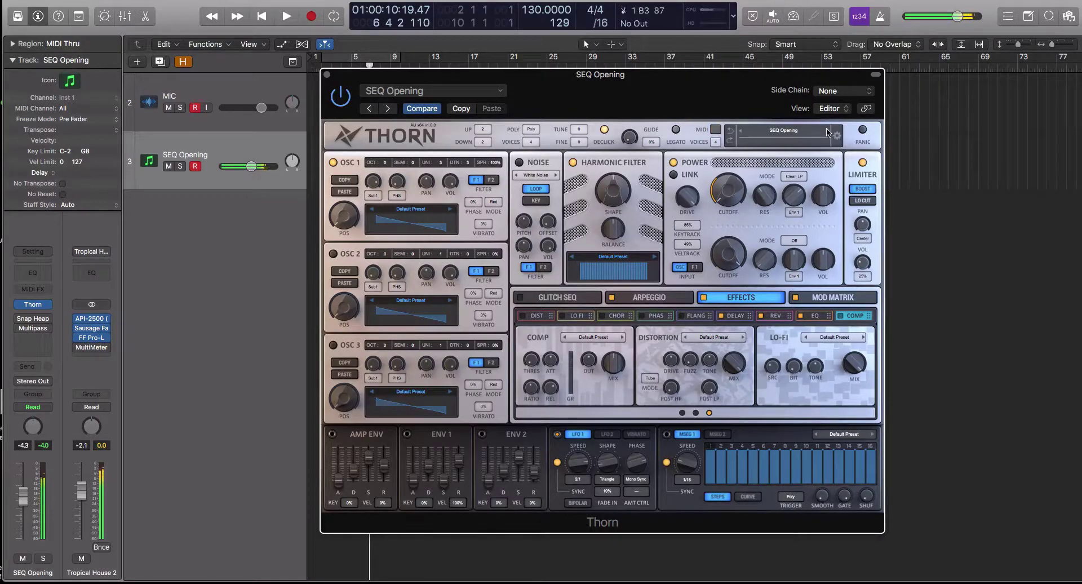
left_click(826, 128)
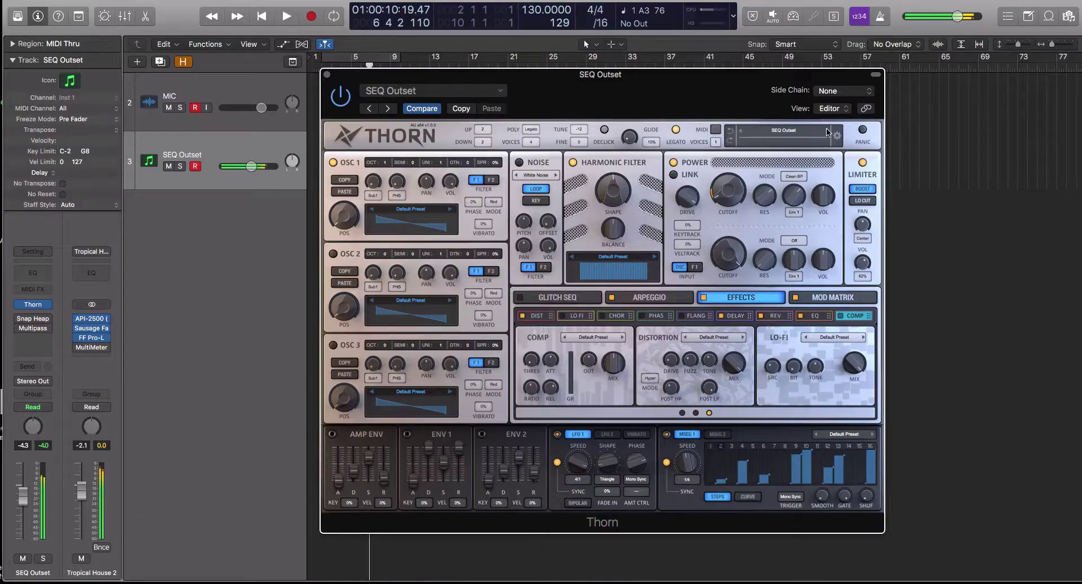
left_click(826, 128)
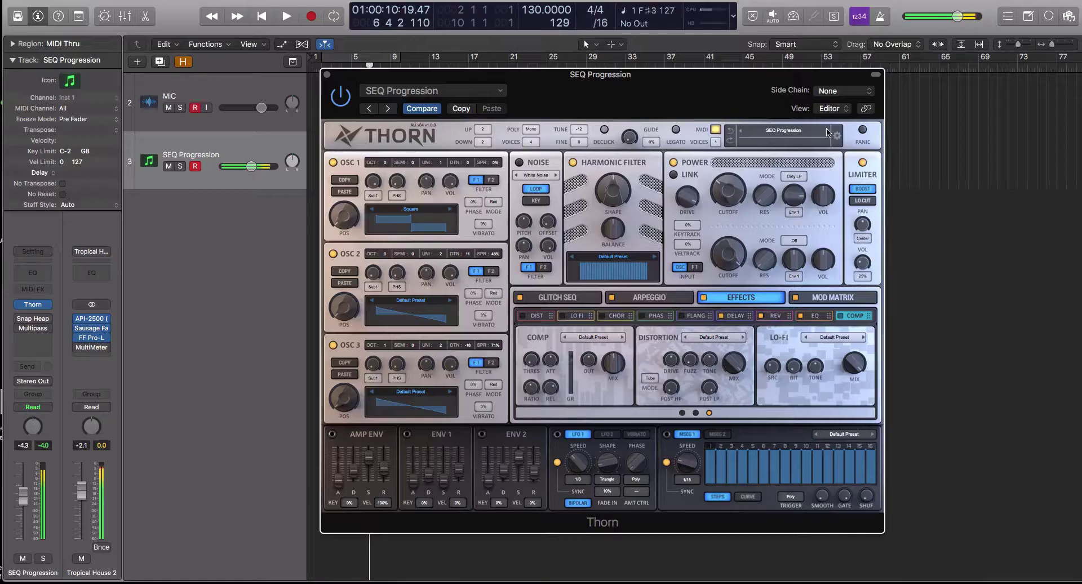
left_click(826, 127)
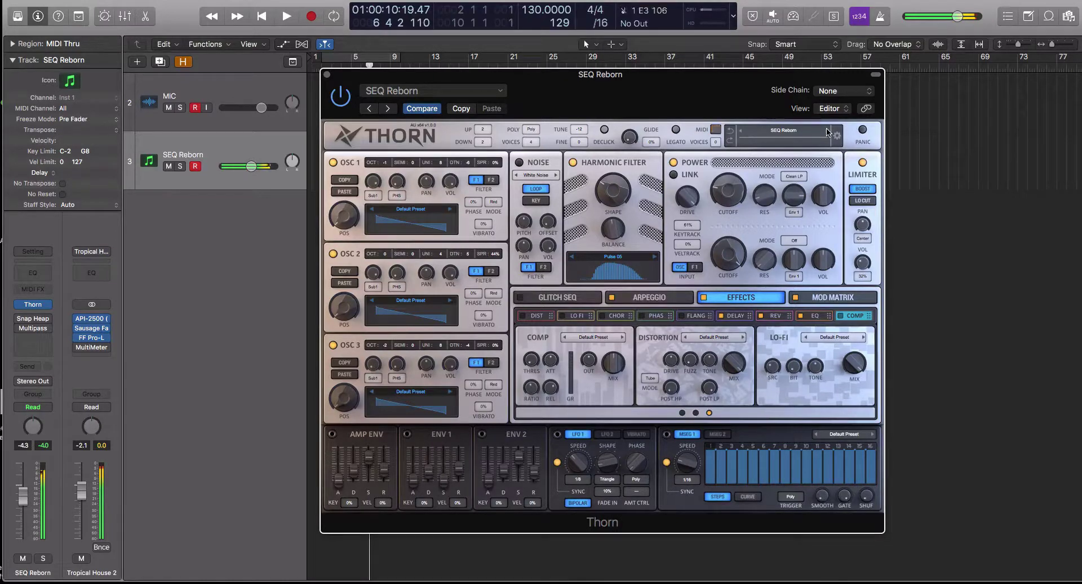
key("Up")
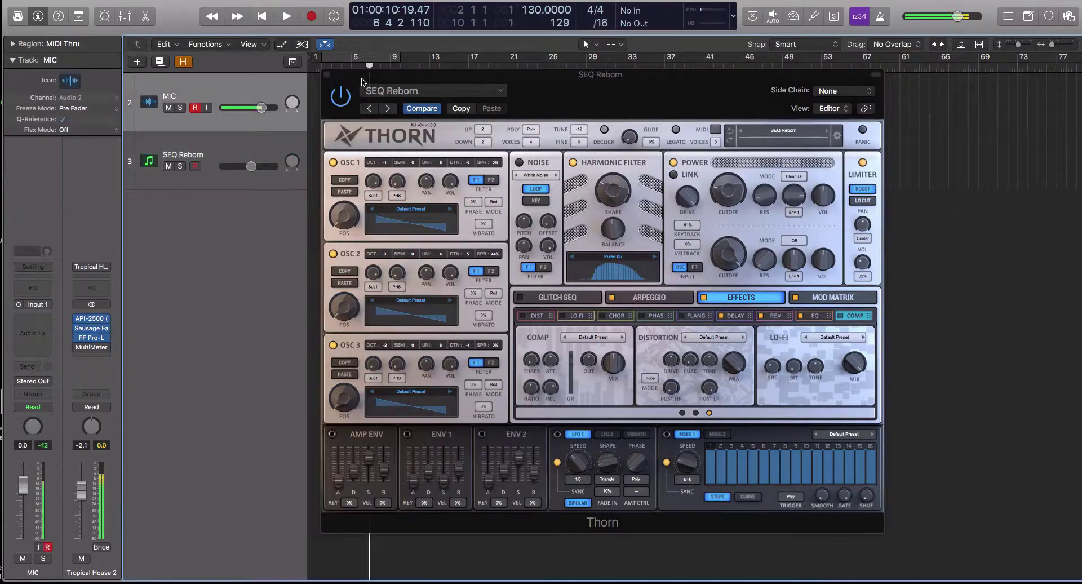